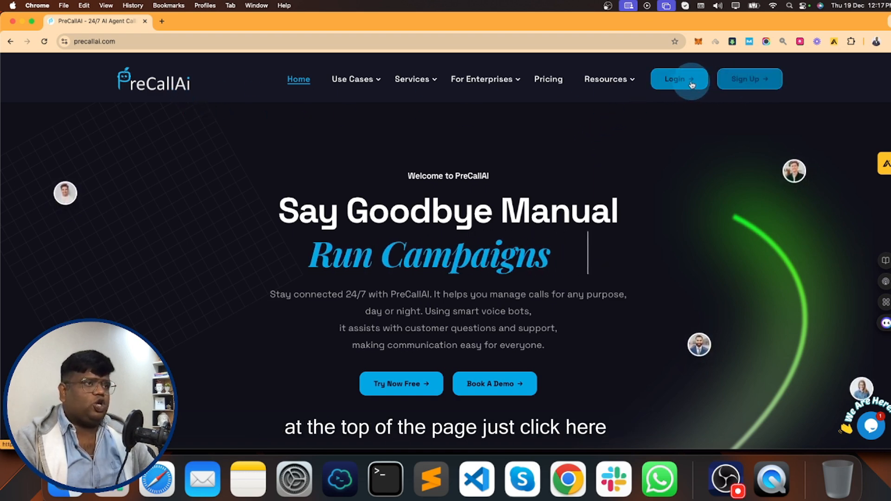
# - Open the Create Account form and enter the first and last name
pyautogui.click(745, 86)
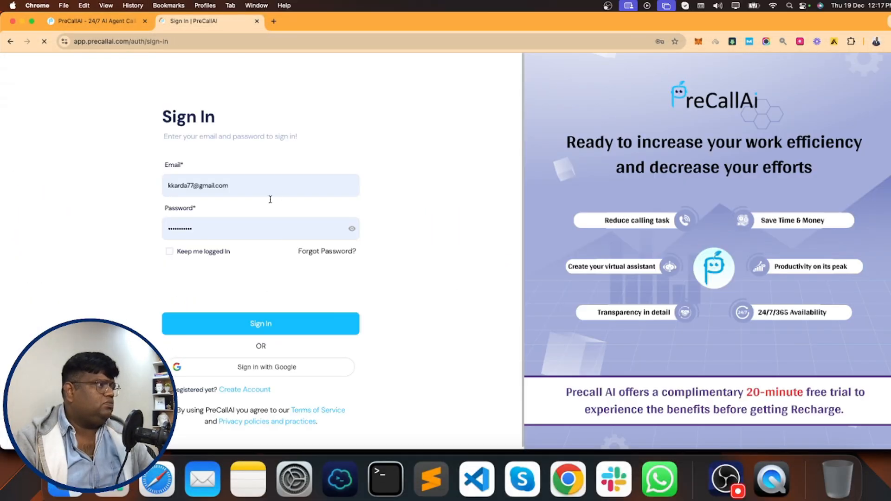
pyautogui.click(245, 389)
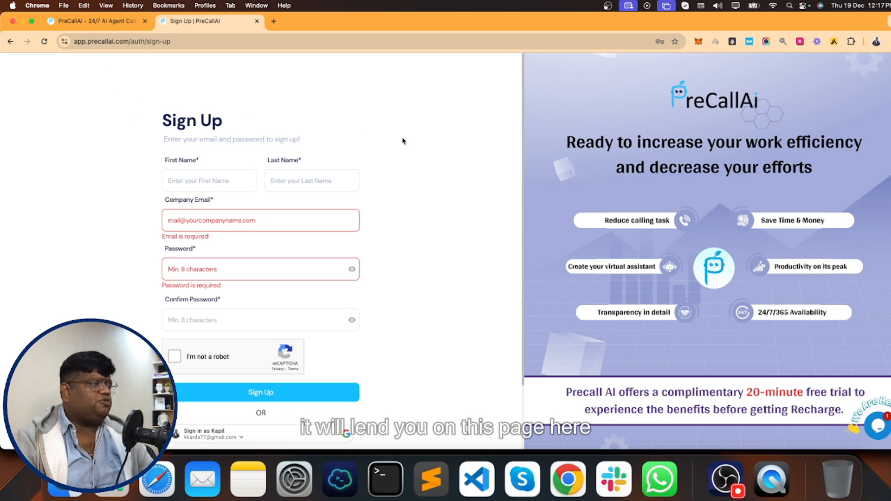
pyautogui.click(183, 179)
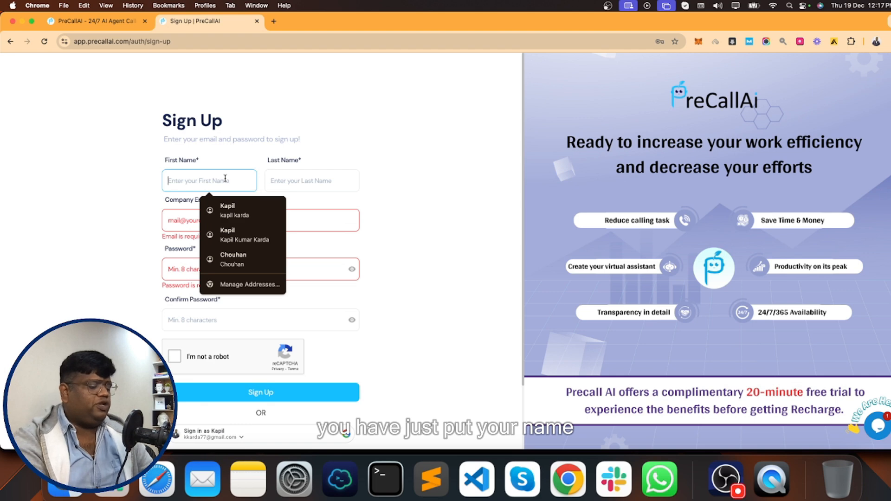
pyautogui.write('Kapil')
pyautogui.press('Tab')
pyautogui.press('Down')
pyautogui.press('Down')
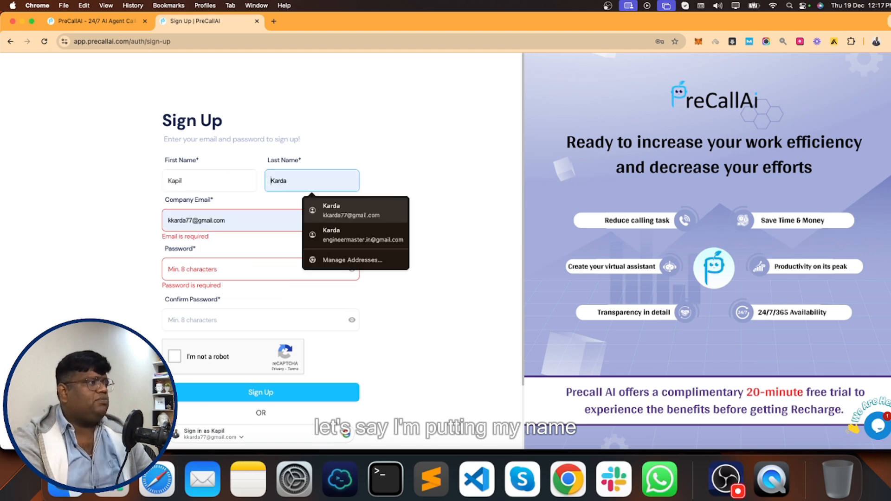
pyautogui.press('Escape')
pyautogui.write('K')
pyautogui.press('Tab')
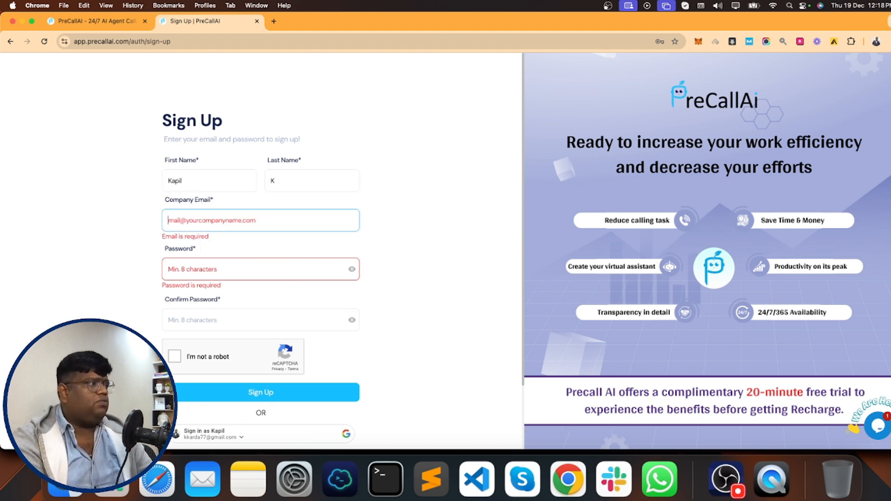
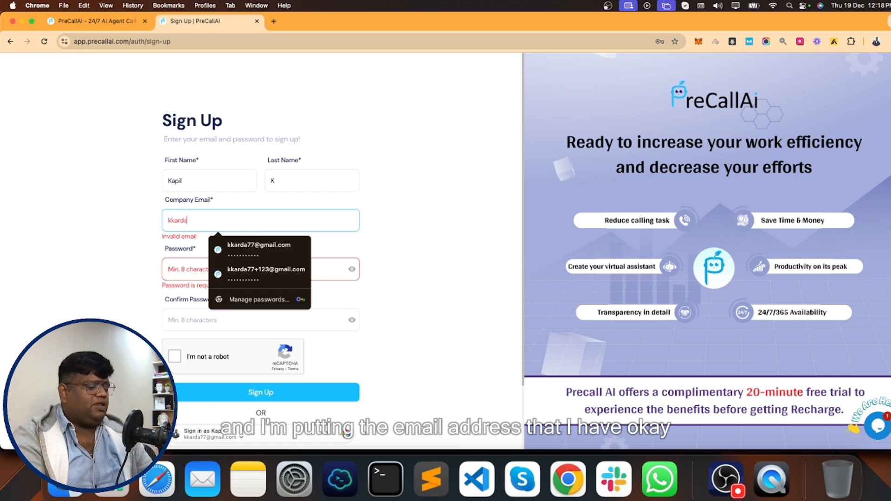
# - Enter the company email address, correcting an initial typo
pyautogui.press('super+a')
pyautogui.press('BackSpace')
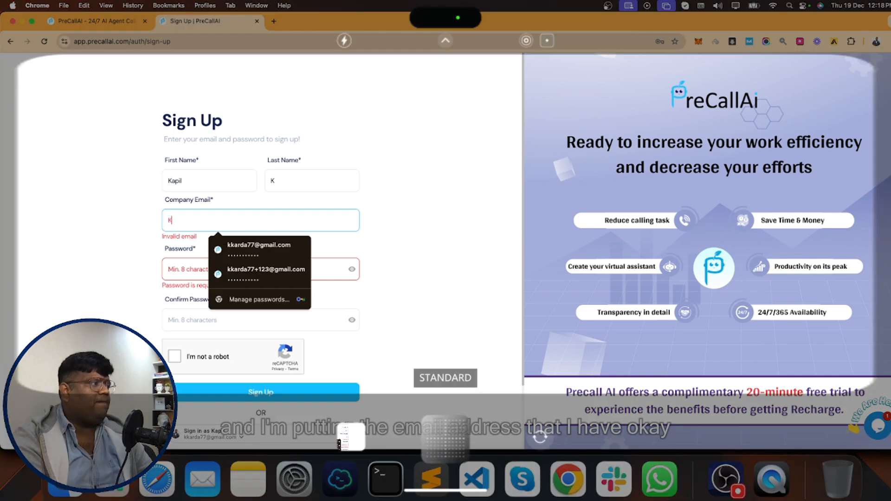
pyautogui.press('BackSpace')
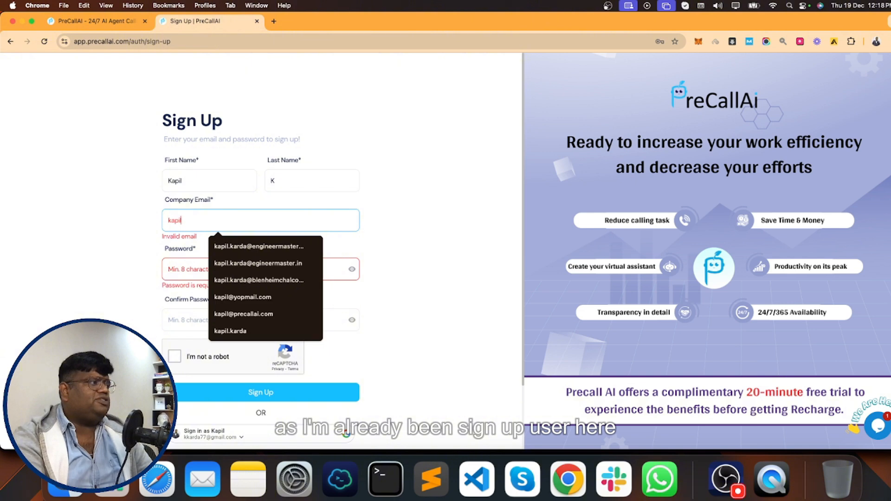
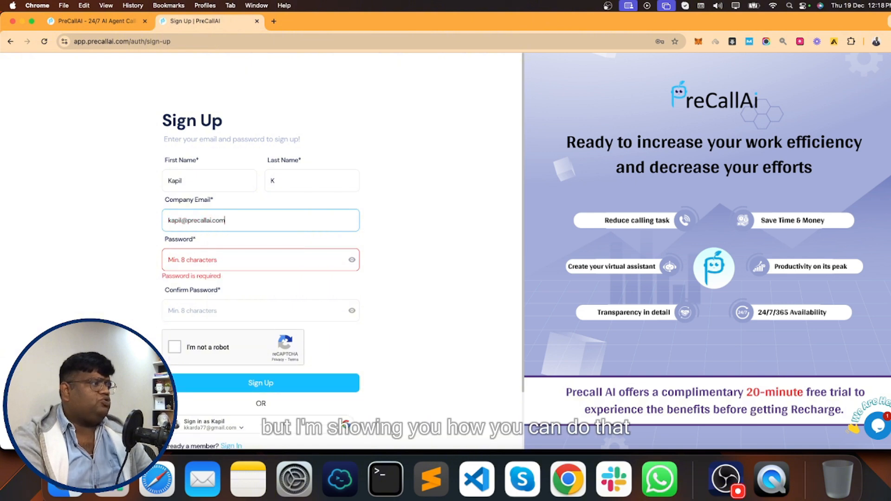
# - Fill in the account password and complete the 'I'm not a robot' check
pyautogui.press('Tab')
pyautogui.write('••••••••••')
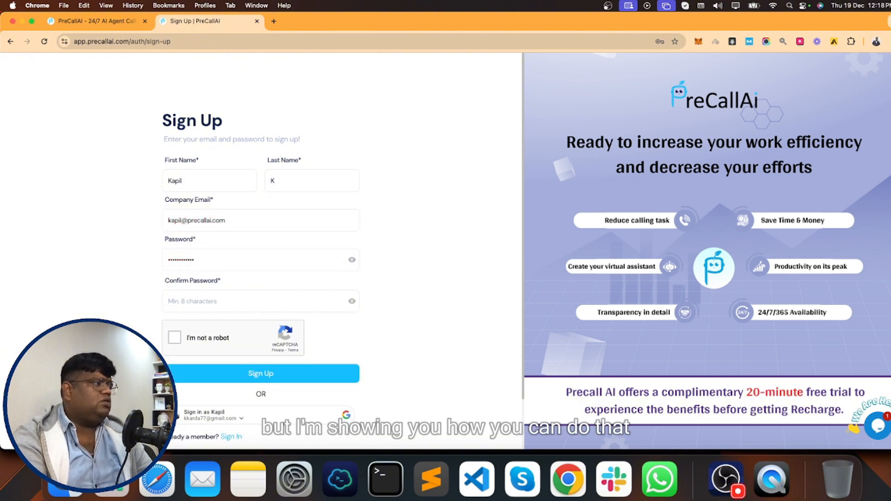
pyautogui.press('Tab')
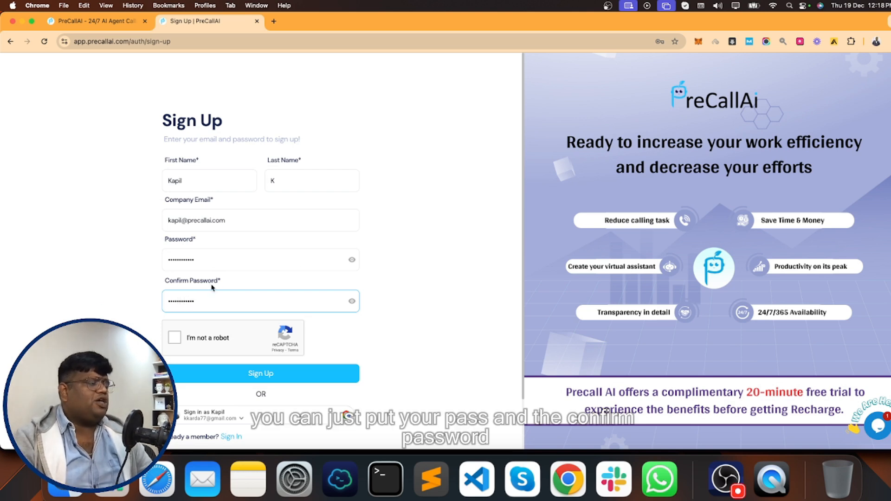
pyautogui.click(174, 338)
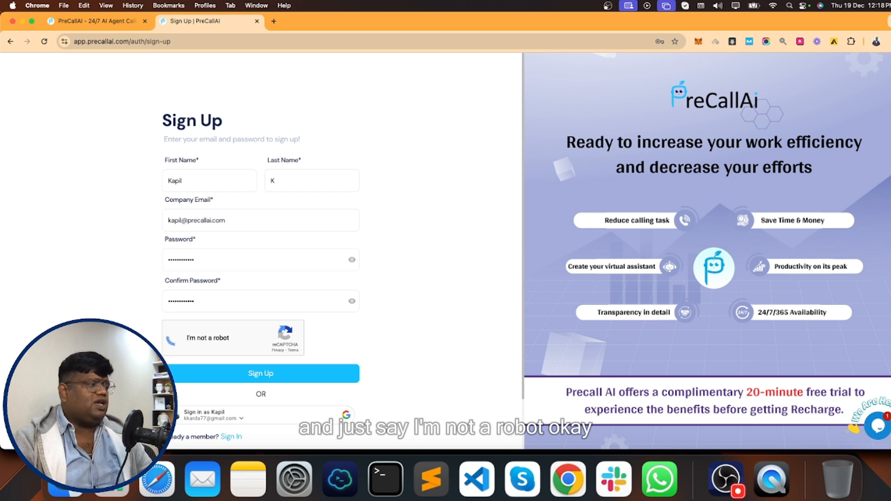
pyautogui.scroll(-3, 330, 370)
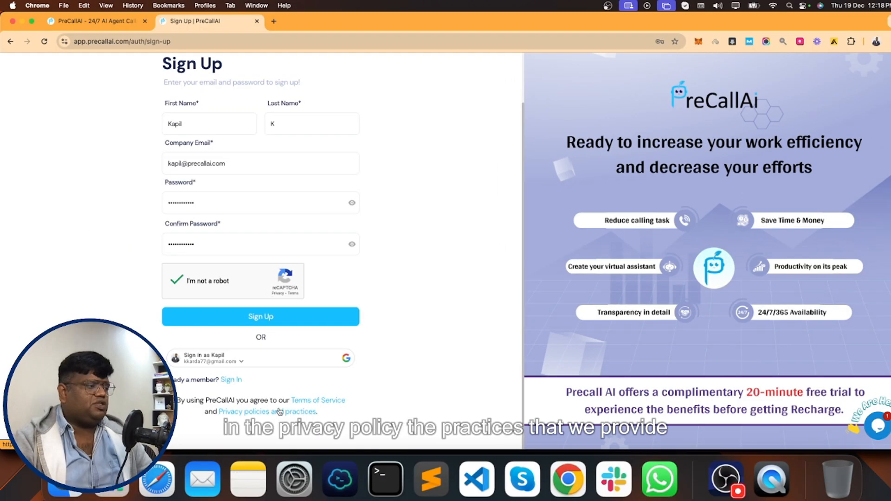
pyautogui.scroll(2, 405, 295)
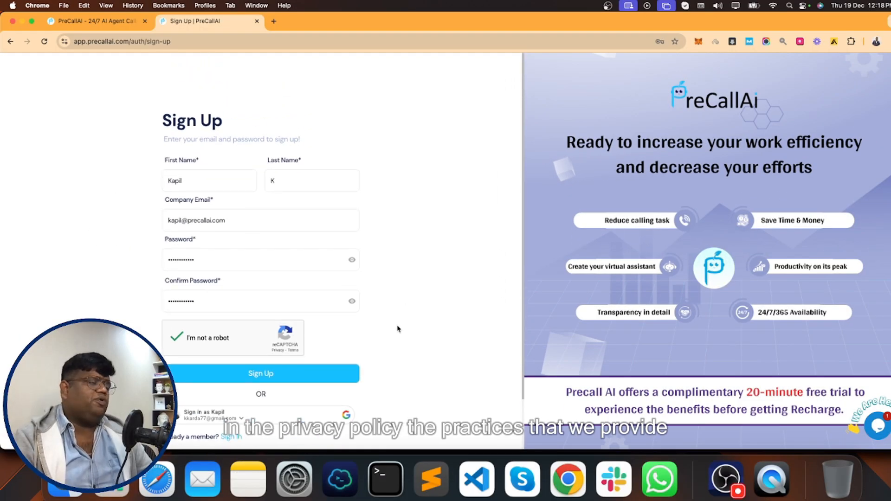
pyautogui.scroll(-2, 398, 329)
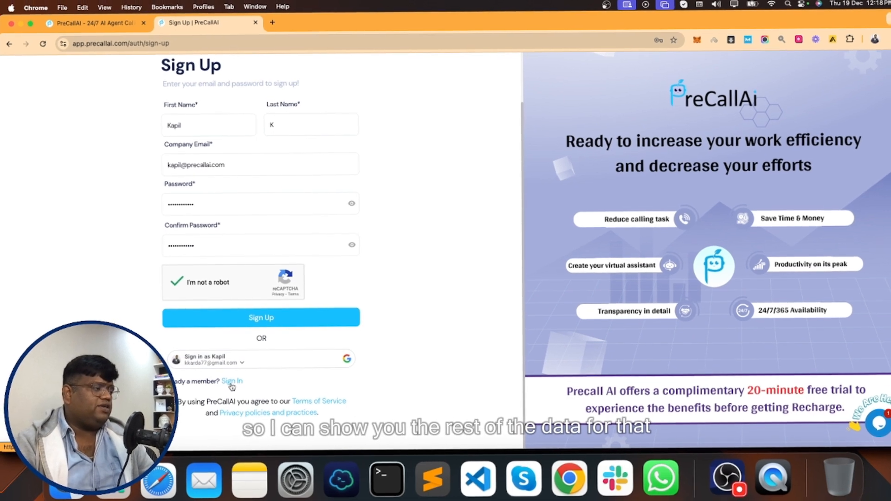
# - Sign in to the existing account with 'Keep me logged In' checked and the reCAPTCHA ticked
pyautogui.click(231, 381)
pyautogui.click(169, 251)
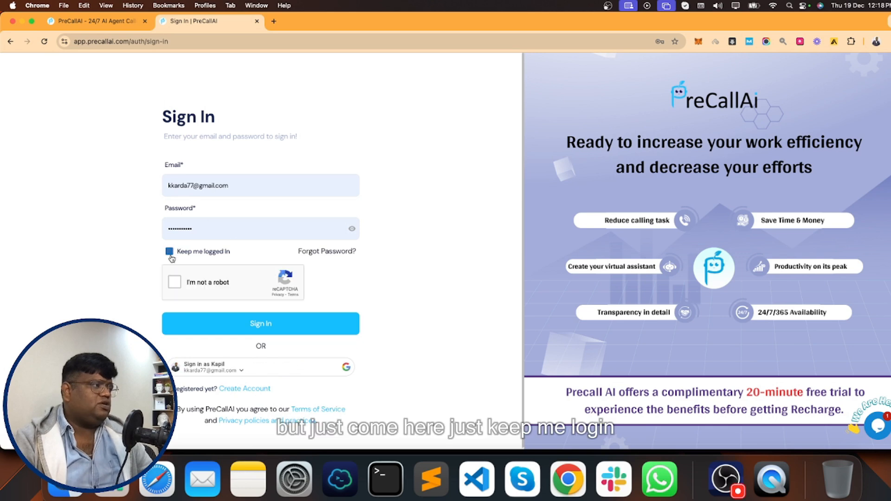
pyautogui.click(174, 282)
pyautogui.click(245, 326)
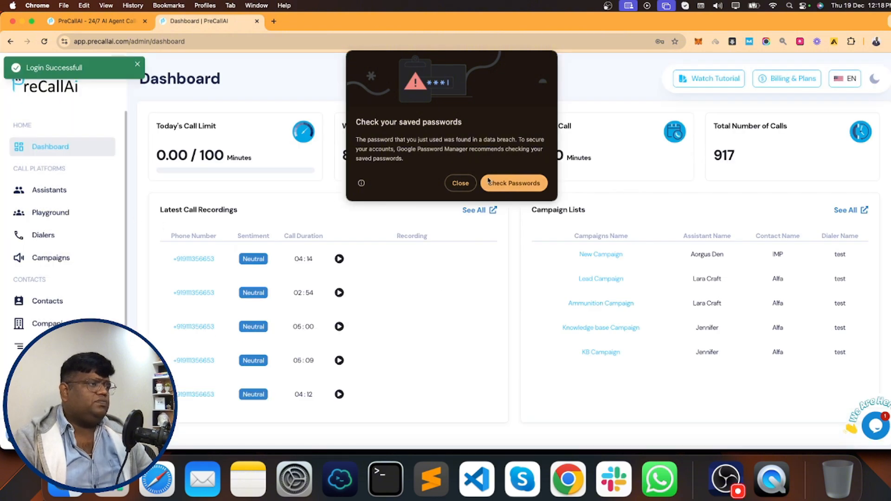
pyautogui.click(461, 183)
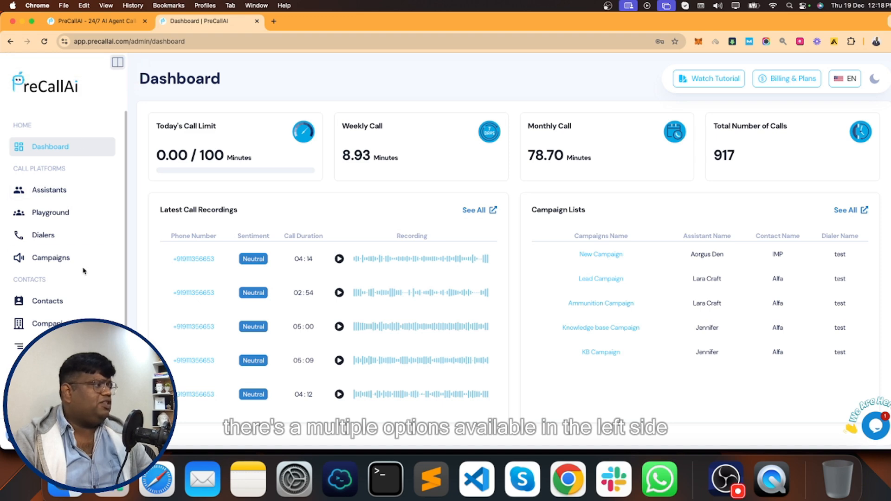
pyautogui.scroll(-3, 55, 195)
pyautogui.scroll(3, 32, 176)
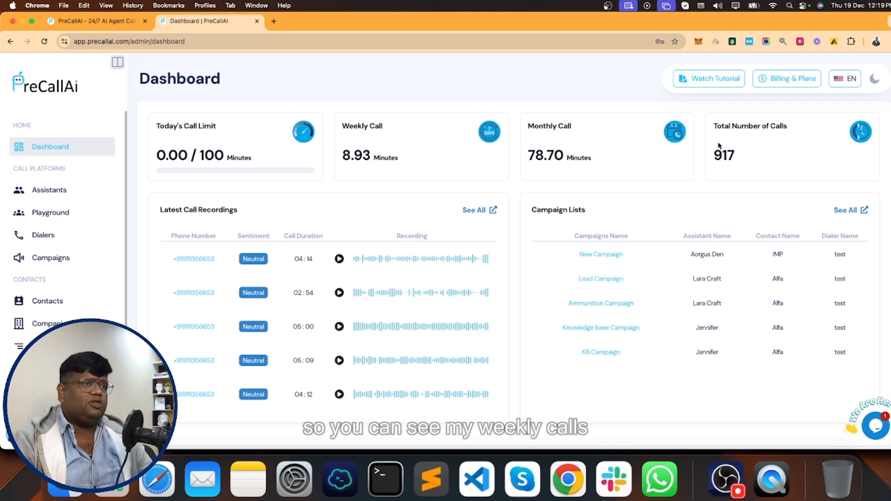
pyautogui.scroll(-1, 550, 266)
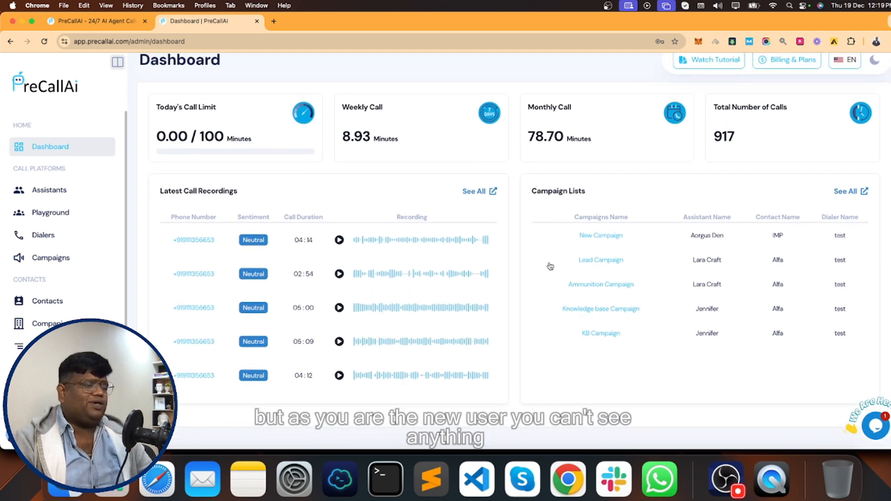
pyautogui.scroll(1, 548, 260)
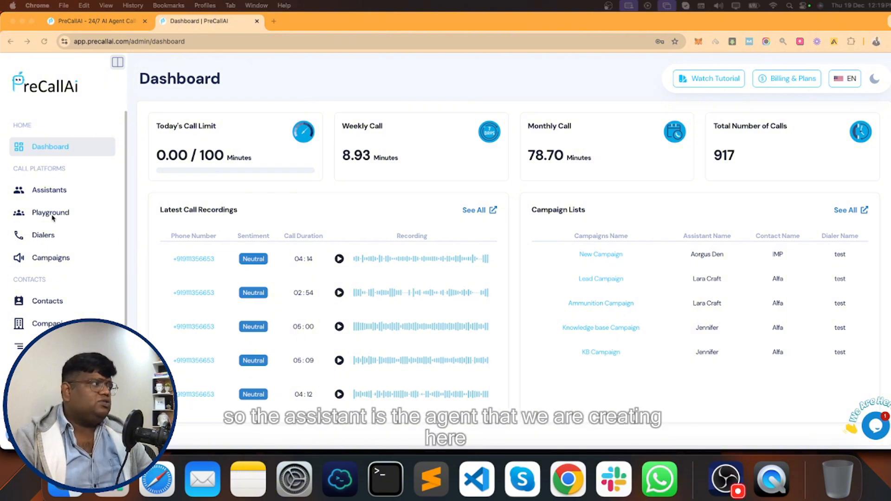
# - Browse the Assistants page's Lead Generation and Customer Engagement agent cards
pyautogui.click(41, 191)
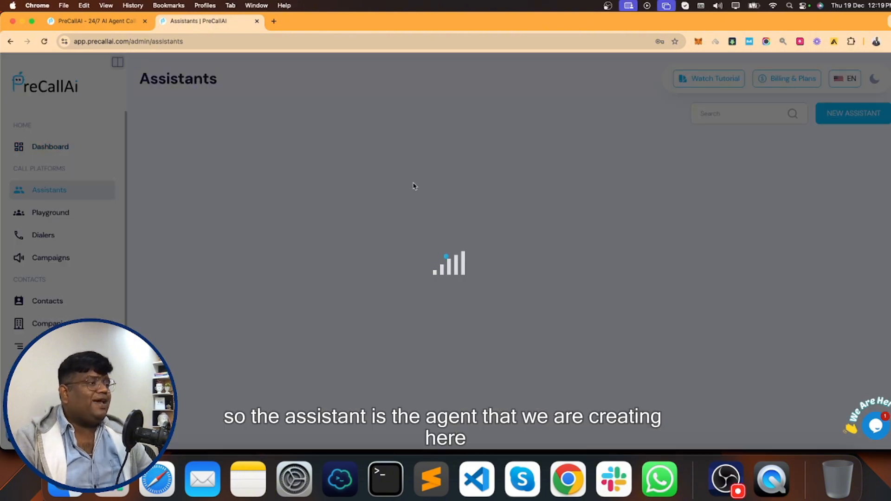
pyautogui.scroll(-5, 521, 260)
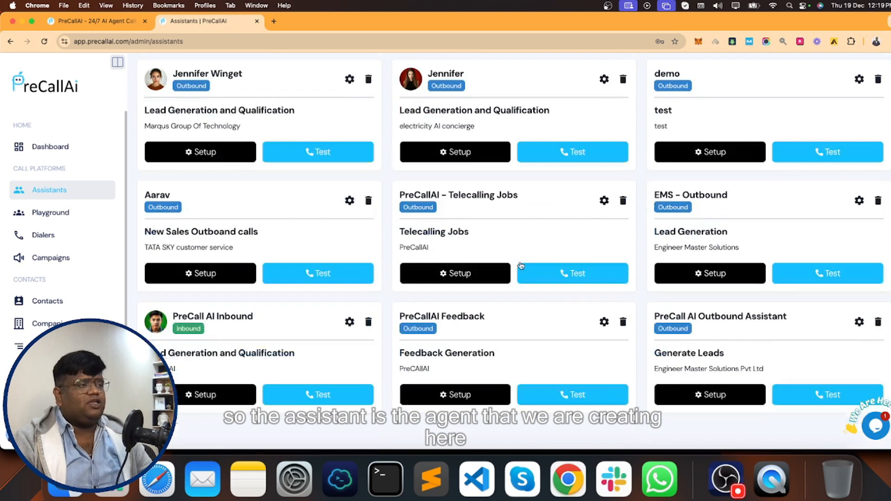
pyautogui.scroll(5, 521, 271)
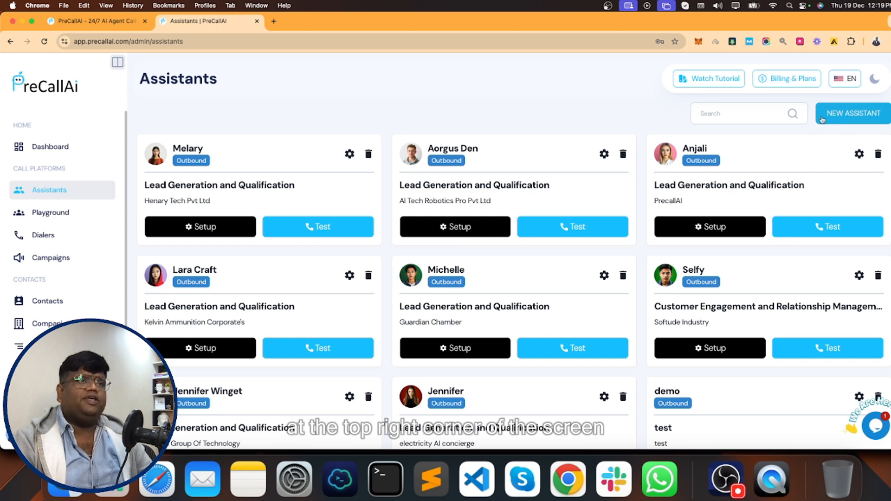
# - Start a new assistant, keep the Outbound type, and bring up the Language options
pyautogui.click(853, 117)
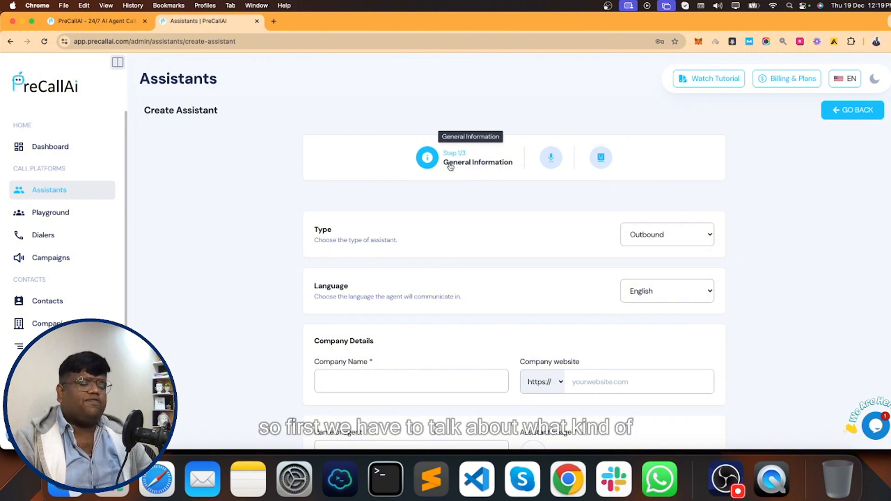
pyautogui.scroll(-1, 404, 210)
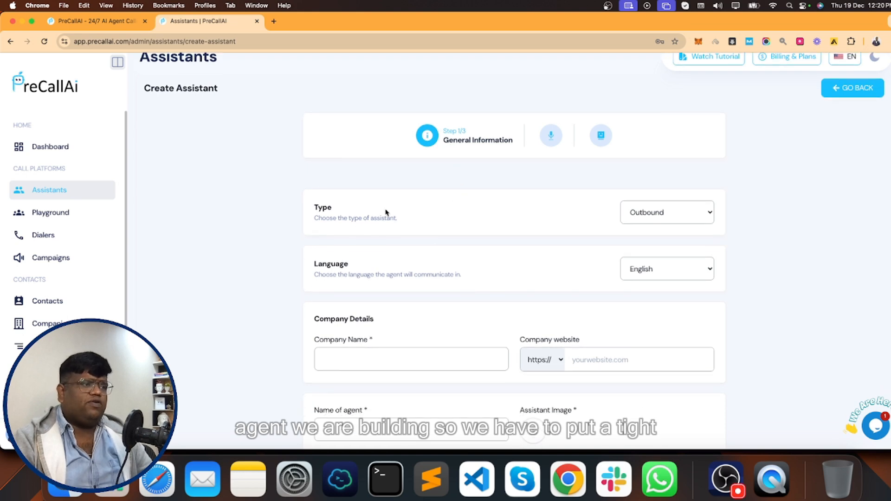
pyautogui.click(657, 213)
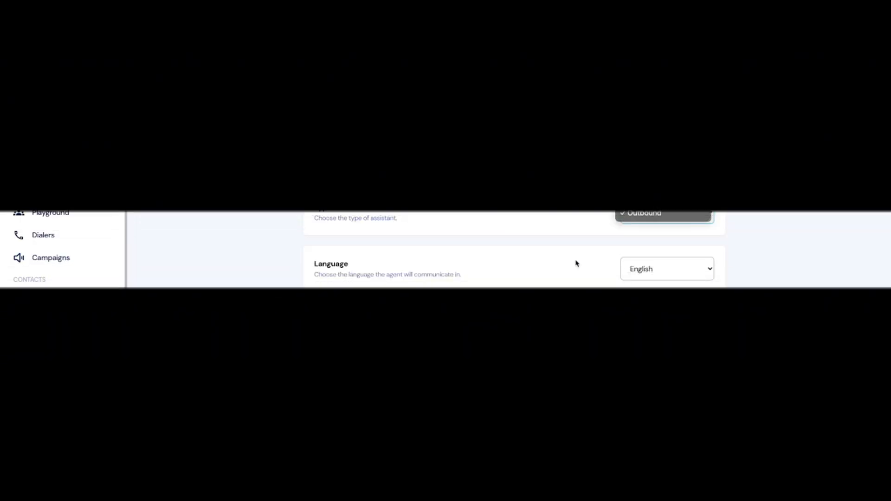
pyautogui.click(574, 261)
pyautogui.scroll(-3, 575, 260)
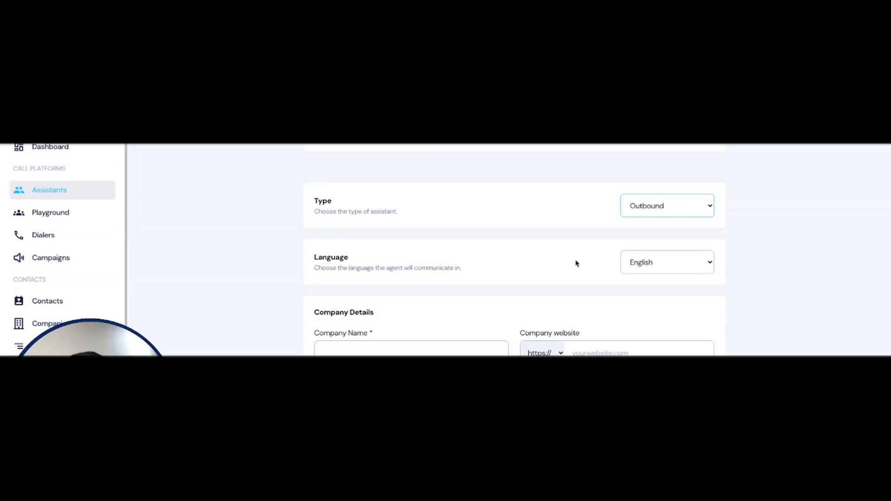
pyautogui.scroll(-2, 682, 207)
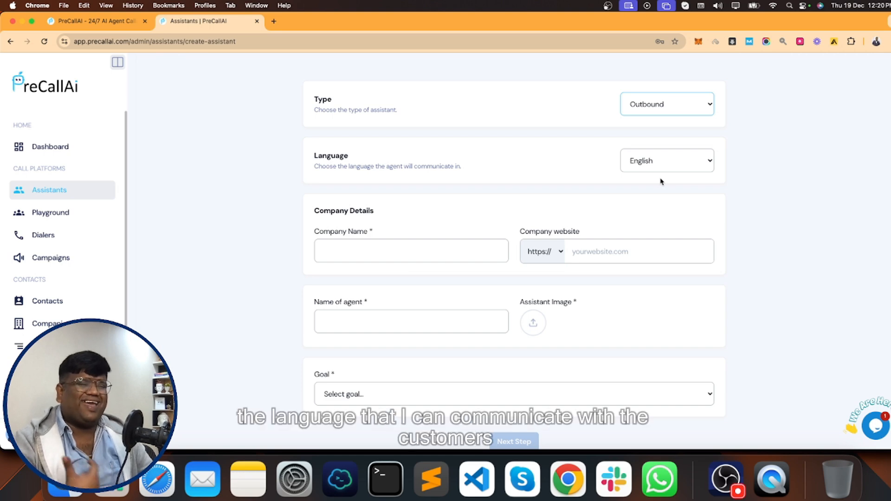
pyautogui.click(646, 170)
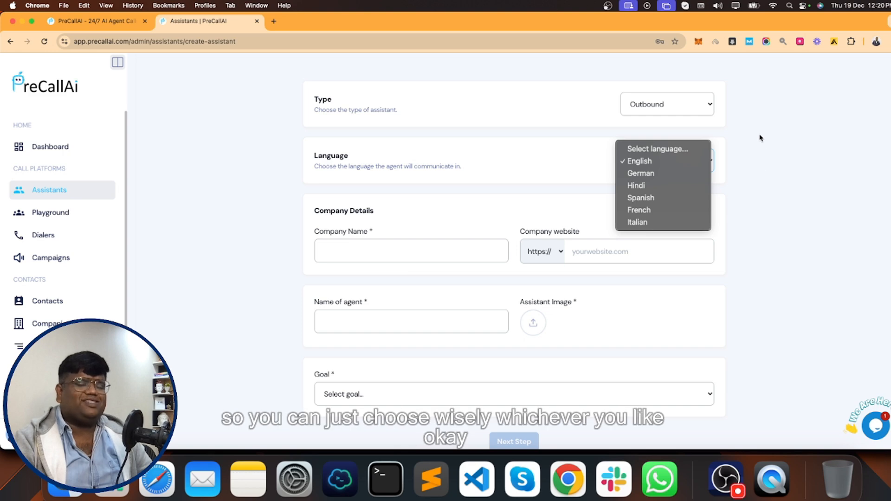
pyautogui.click(651, 165)
pyautogui.press('Tab')
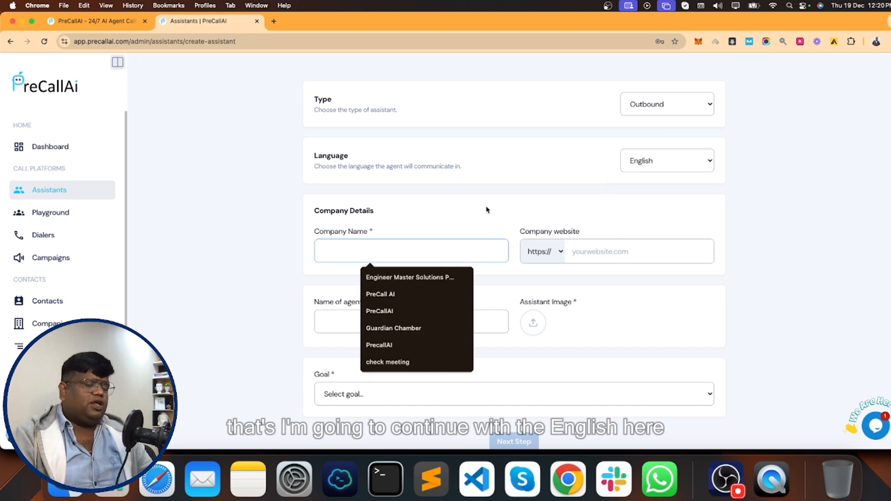
pyautogui.write('PreCallAI')
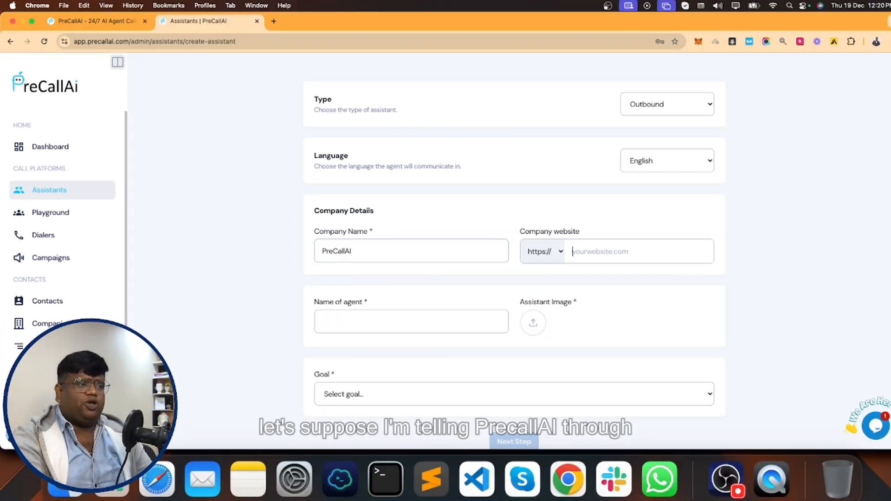
pyautogui.write('https')
pyautogui.press('BackSpace')
pyautogui.press('BackSpace')
pyautogui.press('BackSpace')
pyautogui.press('BackSpace')
pyautogui.press('BackSpace')
pyautogui.write('www.pre')
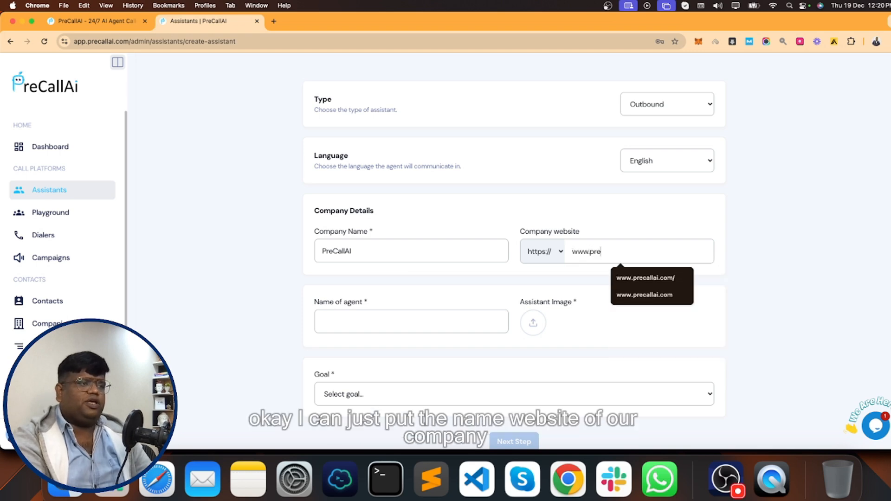
pyautogui.press('Down')
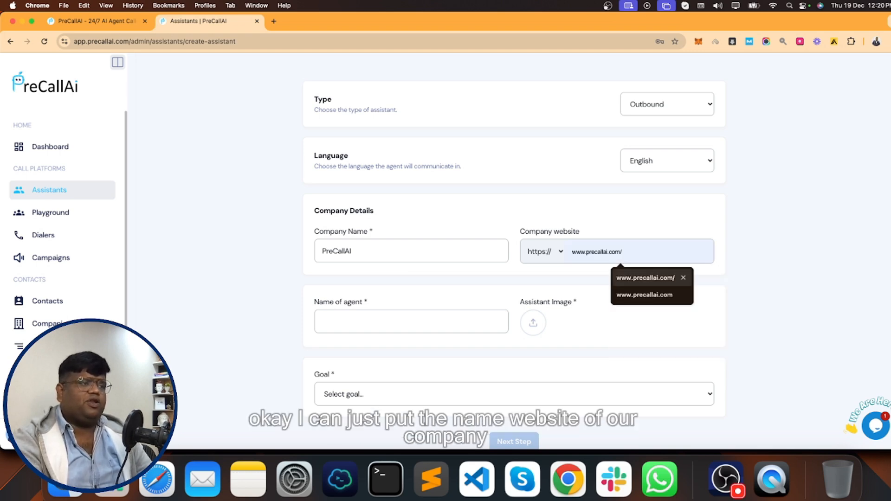
pyautogui.press('Return')
# - Enter the agent's name and choose an avatar as the assistant image
pyautogui.click(341, 322)
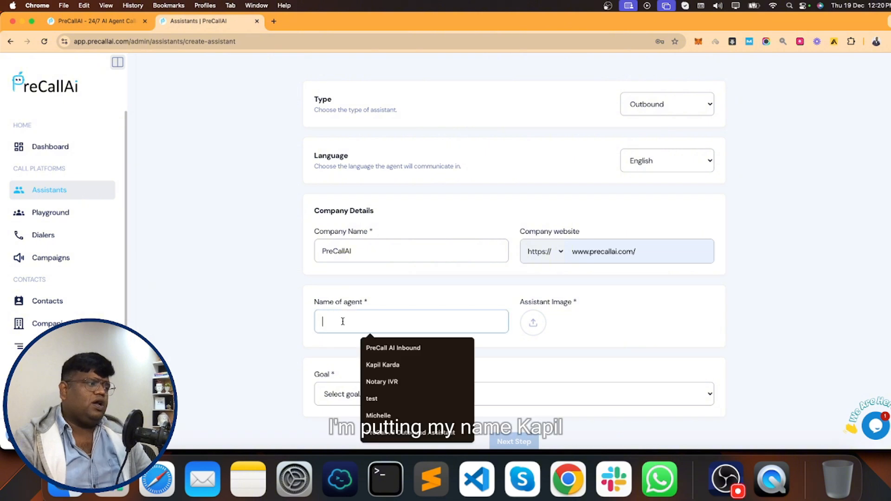
pyautogui.write('Kapil')
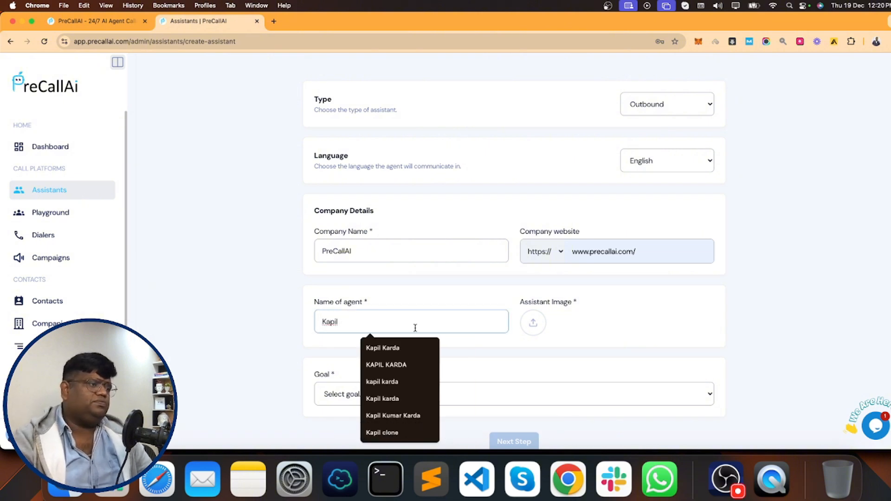
pyautogui.click(574, 329)
pyautogui.click(538, 324)
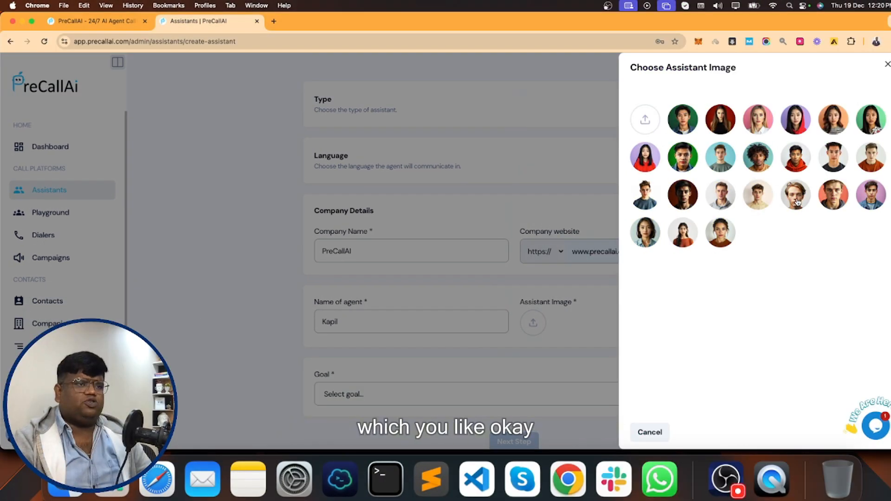
pyautogui.click(797, 202)
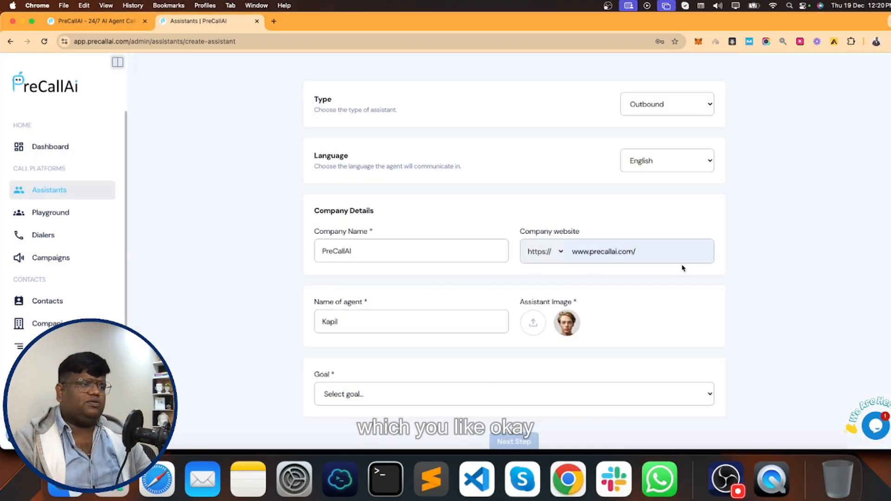
pyautogui.scroll(-3, 392, 336)
# - Set the assistant's goal to Lead Generation and Qualification
pyautogui.click(371, 349)
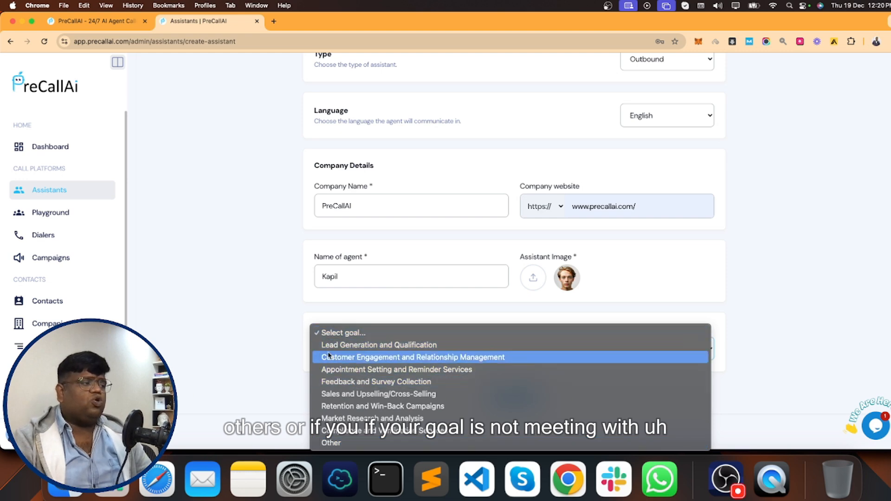
pyautogui.click(333, 443)
pyautogui.scroll(-2, 339, 344)
pyautogui.click(392, 307)
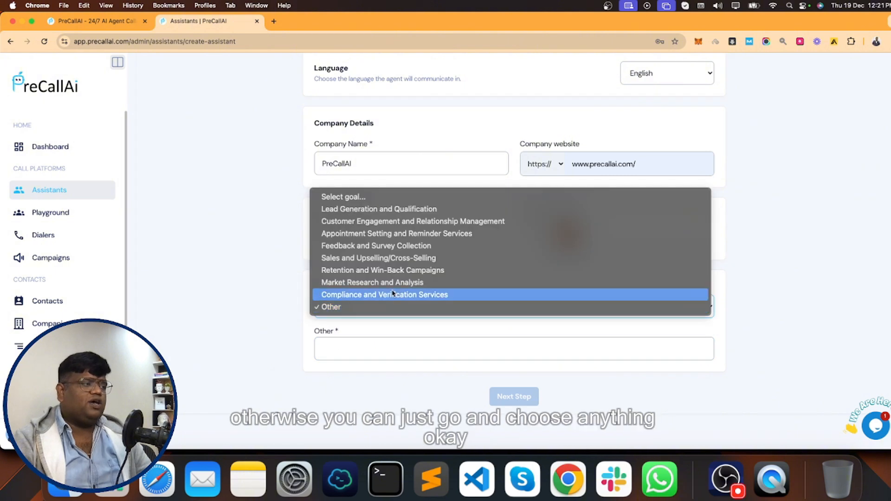
pyautogui.click(365, 222)
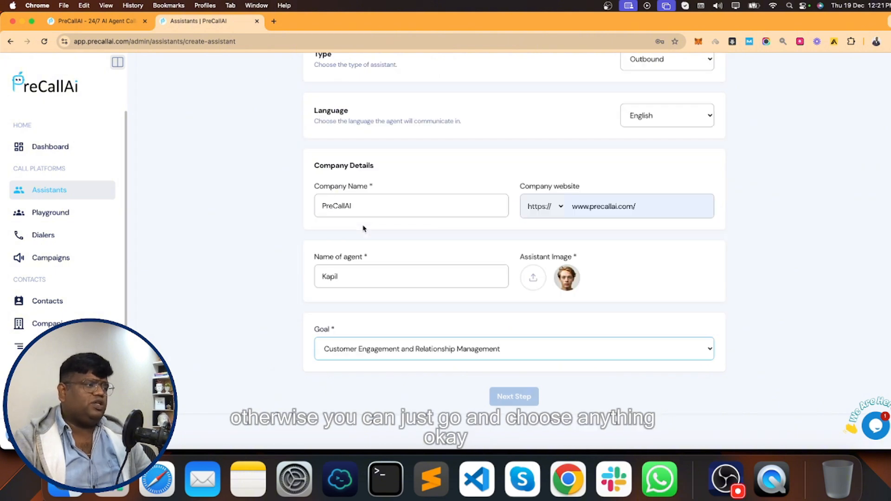
pyautogui.click(471, 354)
pyautogui.click(376, 337)
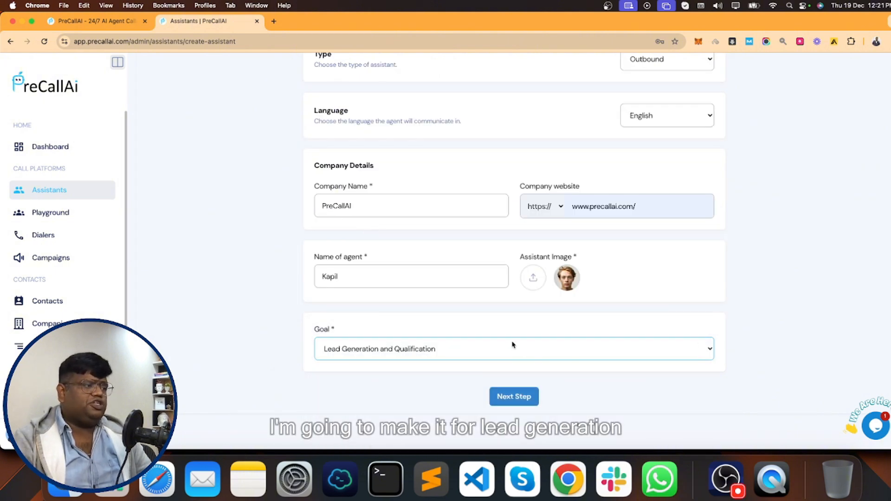
# - Advance to the Voice Configuration step and bring up the Choose Accent voice list
pyautogui.click(527, 401)
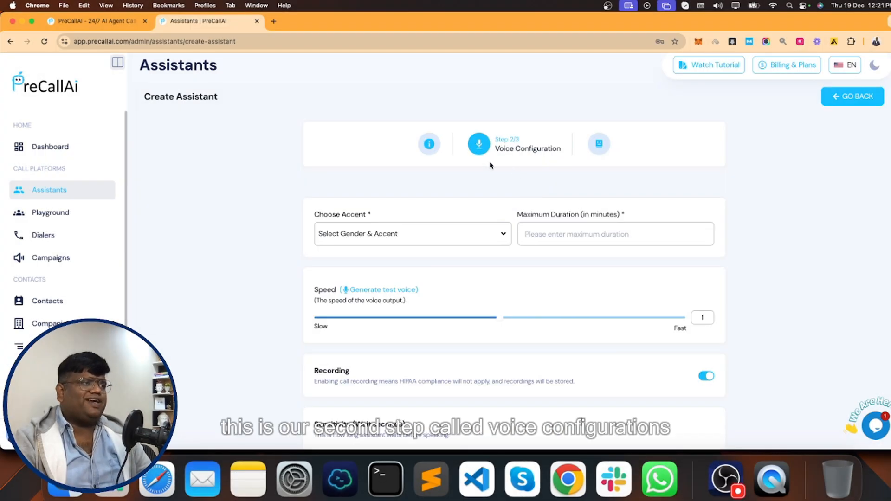
pyautogui.scroll(-3, 504, 153)
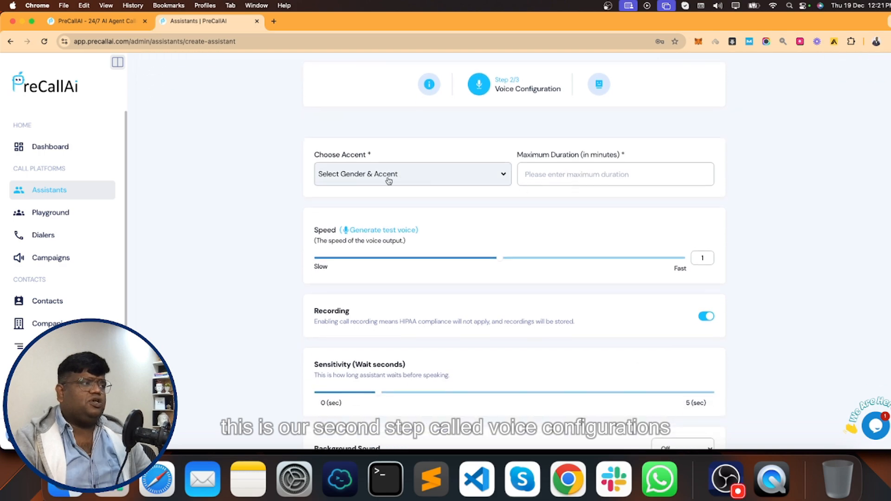
pyautogui.click(389, 181)
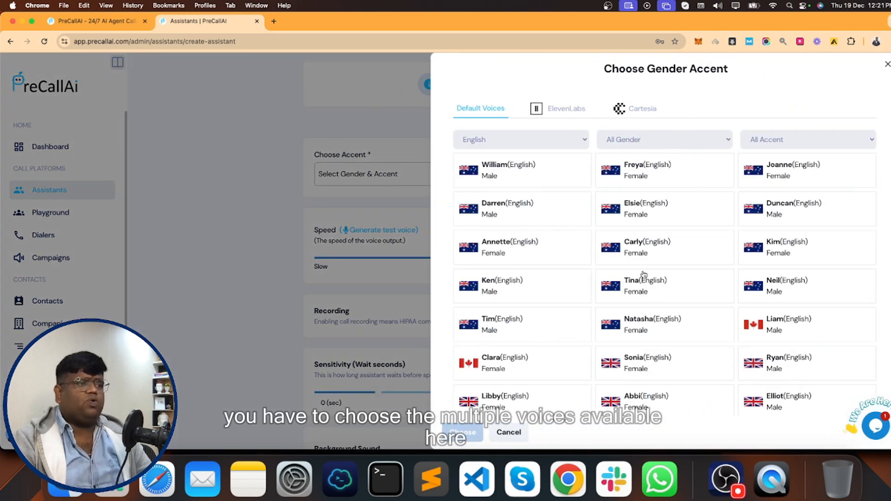
pyautogui.scroll(-16, 644, 275)
pyautogui.scroll(12, 640, 274)
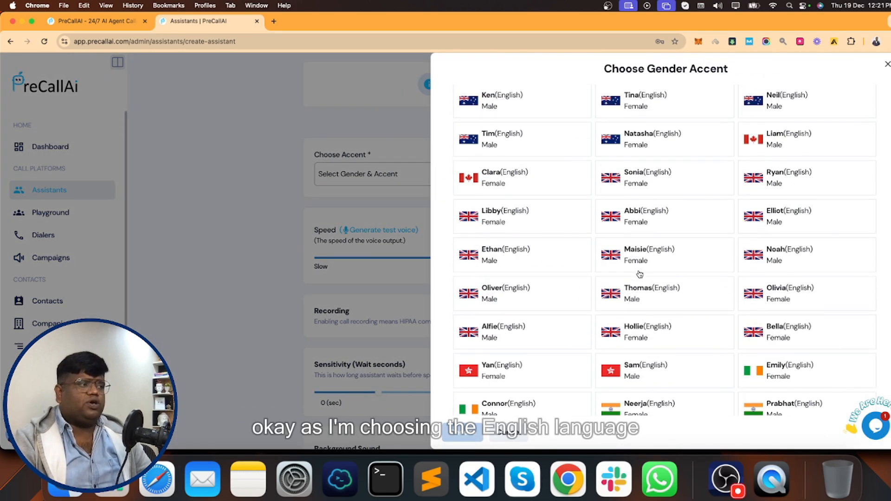
pyautogui.scroll(5, 640, 274)
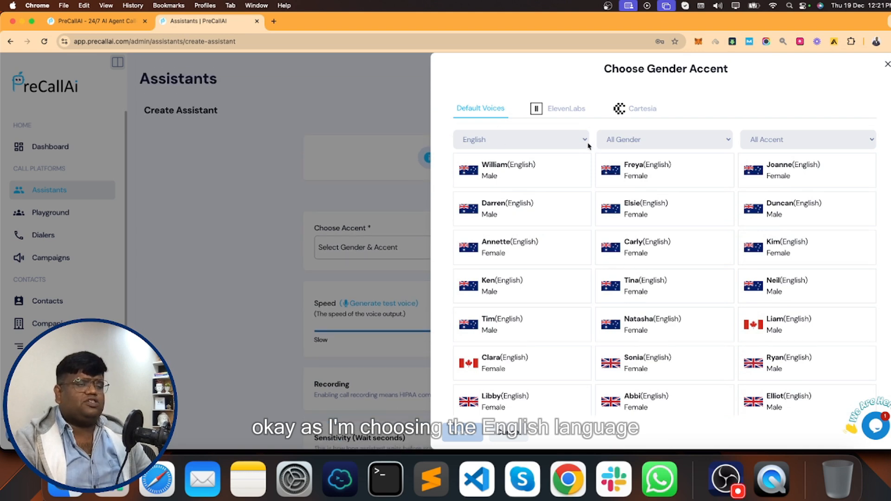
# - Filter accents to United States and select the Brian Multilingual voice
pyautogui.click(779, 144)
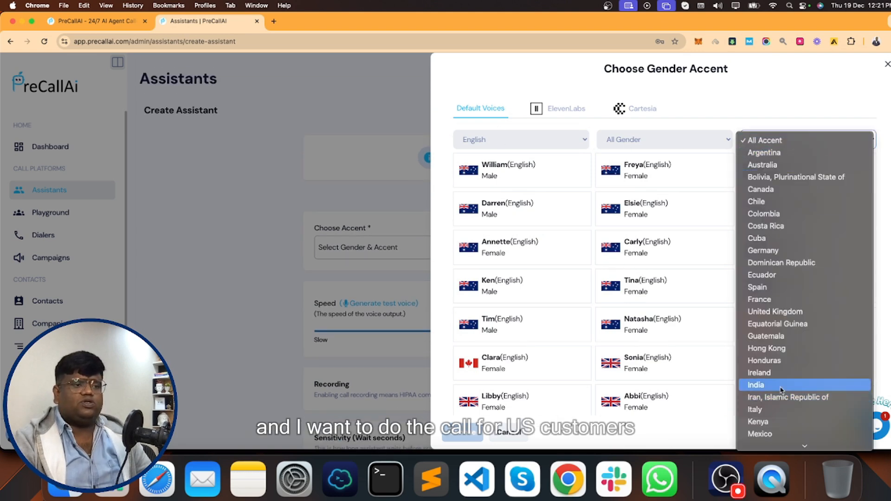
pyautogui.scroll(-10, 781, 389)
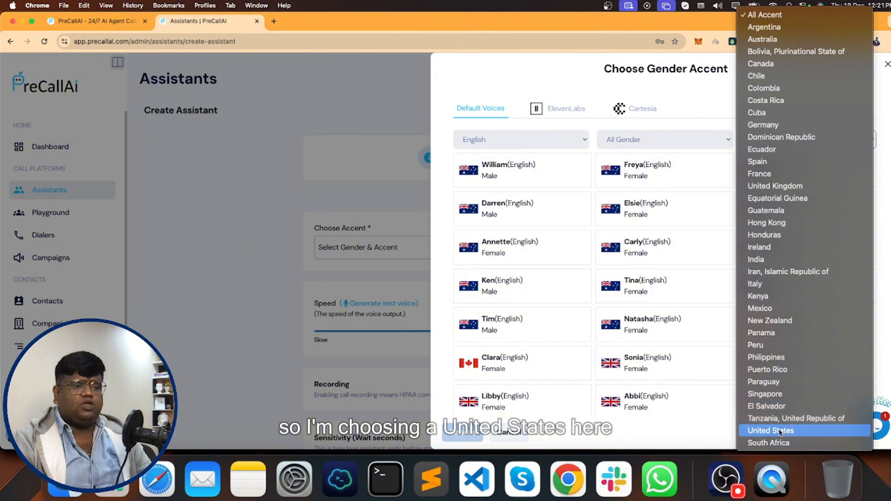
pyautogui.click(783, 431)
pyautogui.scroll(-10, 658, 278)
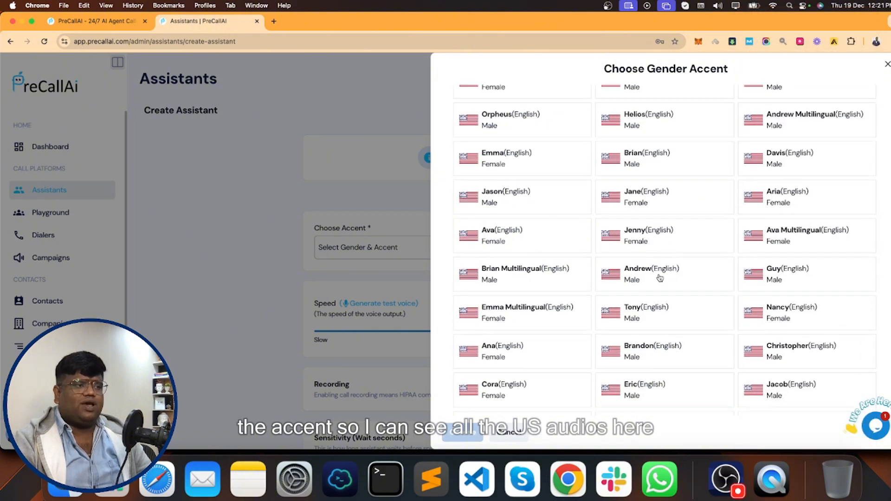
pyautogui.scroll(5, 645, 241)
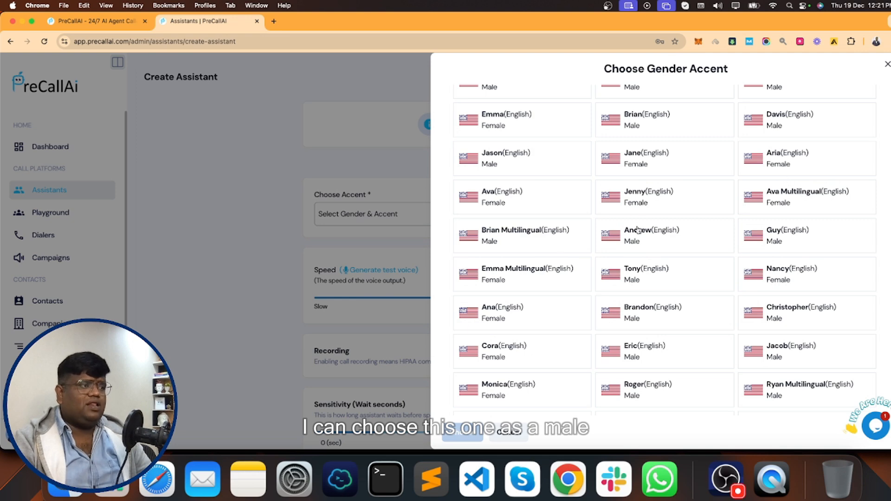
pyautogui.click(509, 236)
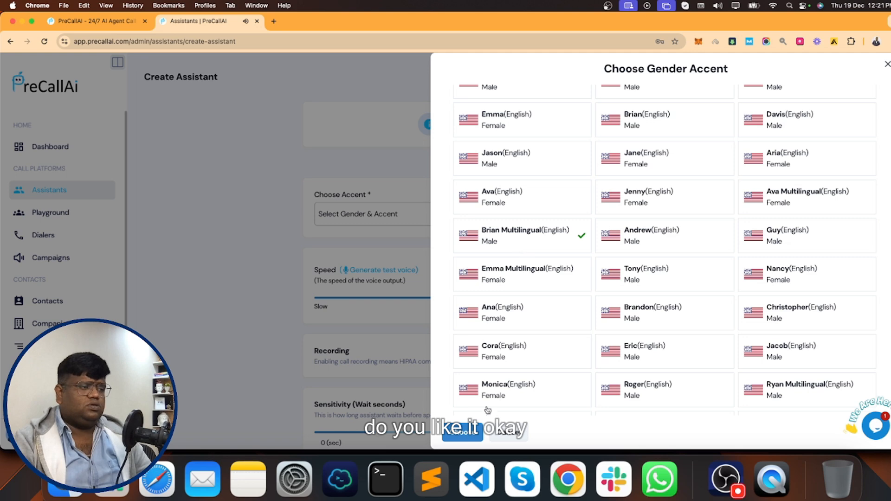
pyautogui.click(462, 433)
pyautogui.click(527, 212)
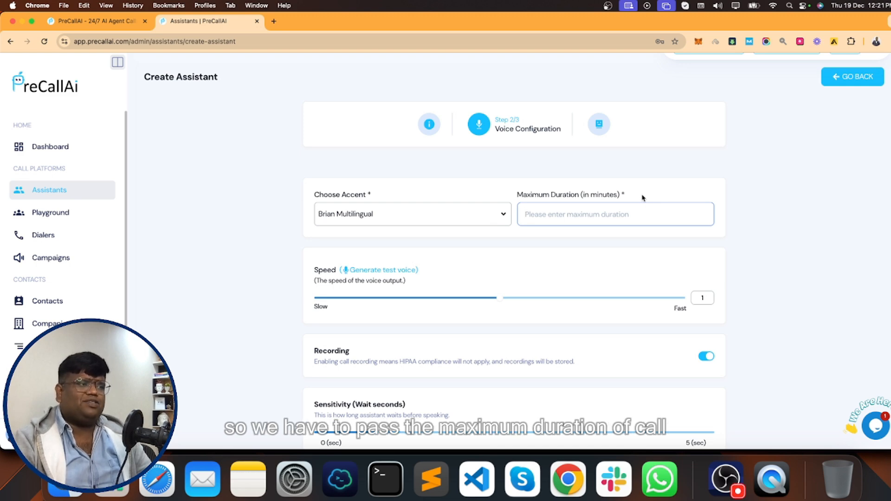
# - Set a 10-minute maximum duration, voice speed 1.1, and about 0.6 sec sensitivity wait
pyautogui.write('10')
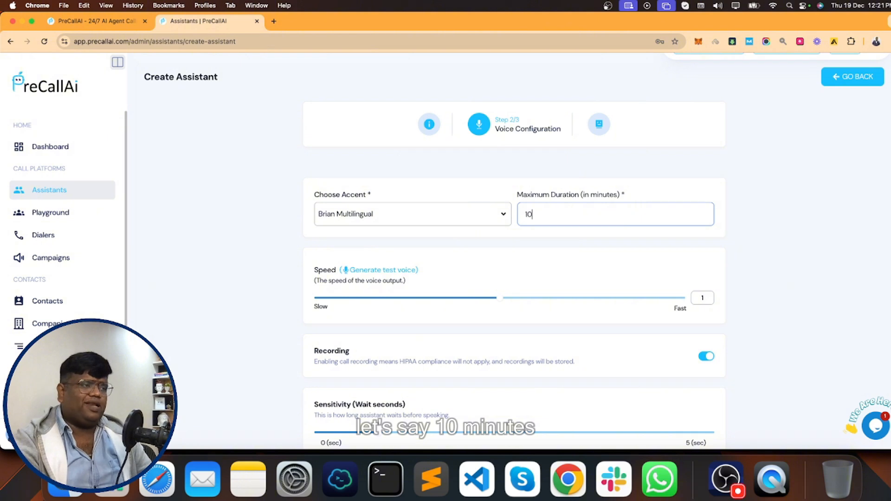
pyautogui.click(566, 187)
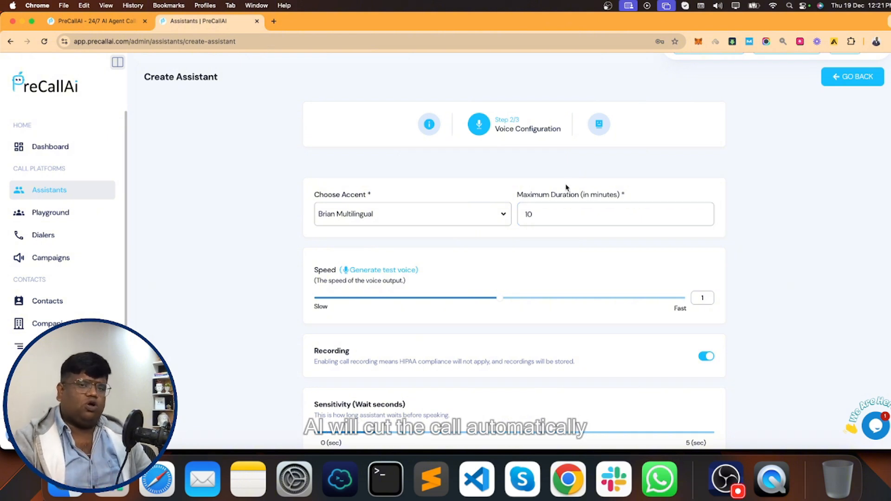
pyautogui.click(518, 298)
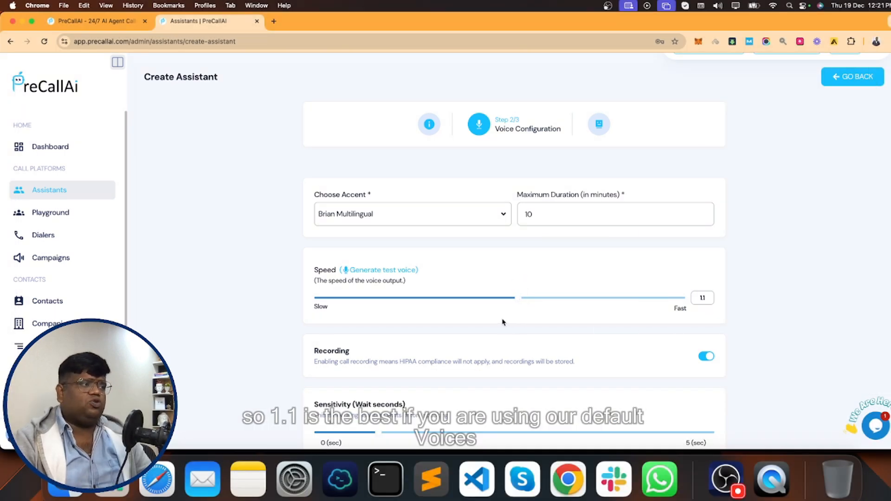
pyautogui.scroll(-5, 466, 329)
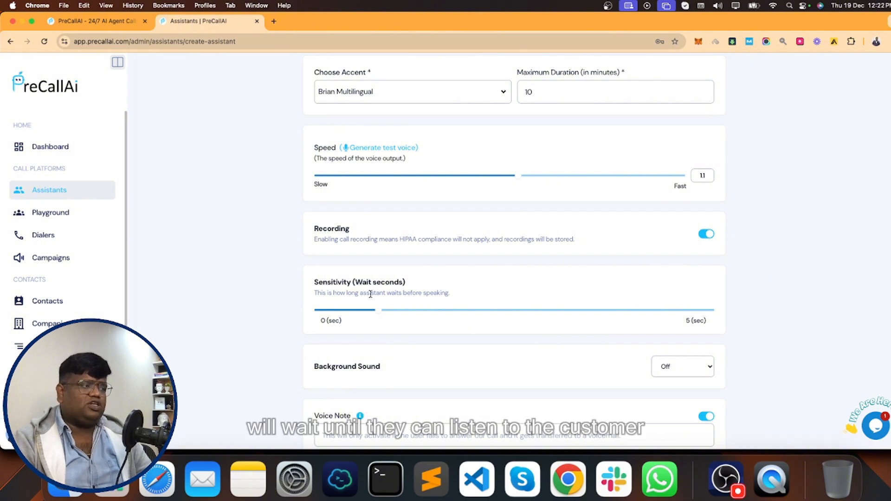
pyautogui.moveTo(379, 310); pyautogui.dragTo(361, 314)
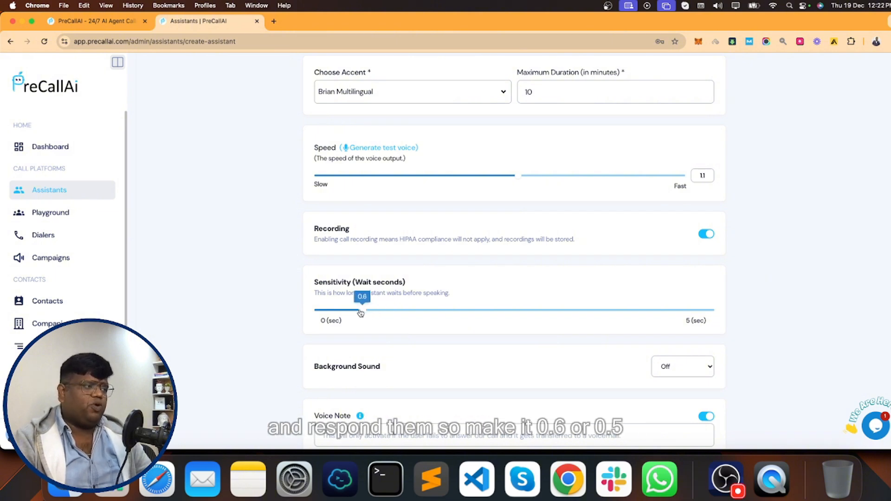
pyautogui.scroll(-3, 493, 348)
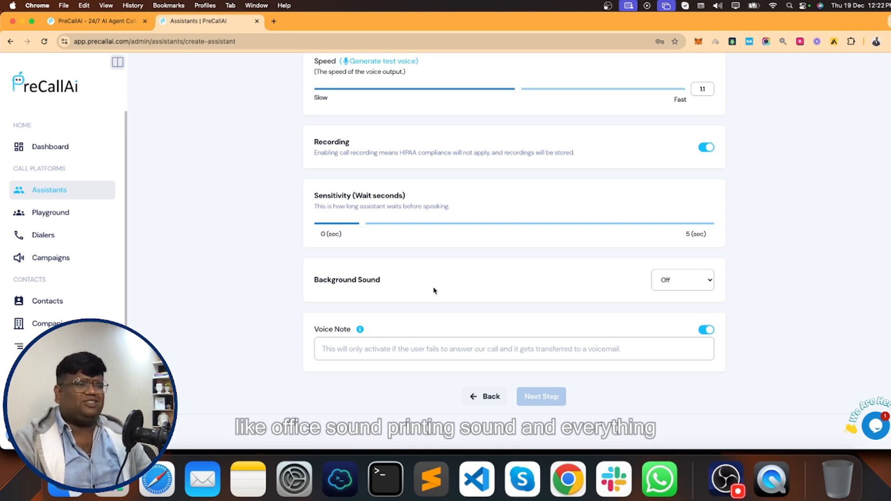
# - Choose Office Sound background and write a voice note introducing the caller from PreCallAI
pyautogui.click(668, 280)
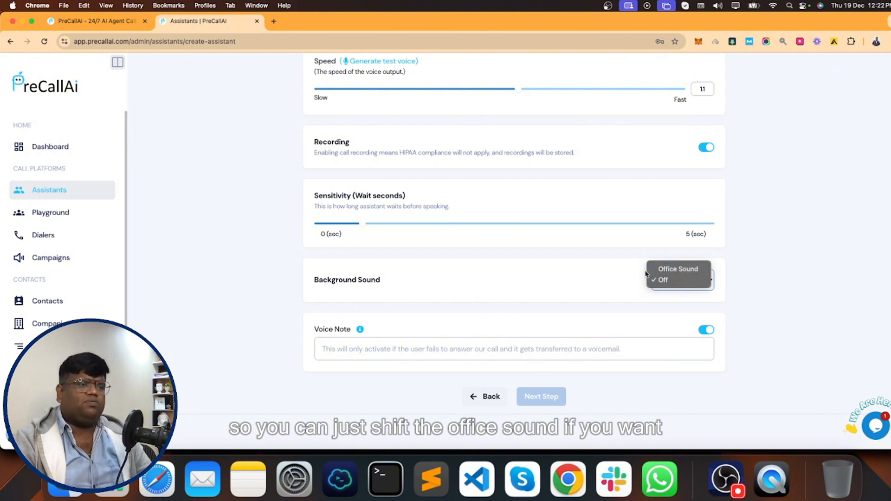
pyautogui.click(678, 269)
pyautogui.moveTo(359, 332)
pyautogui.click(454, 334)
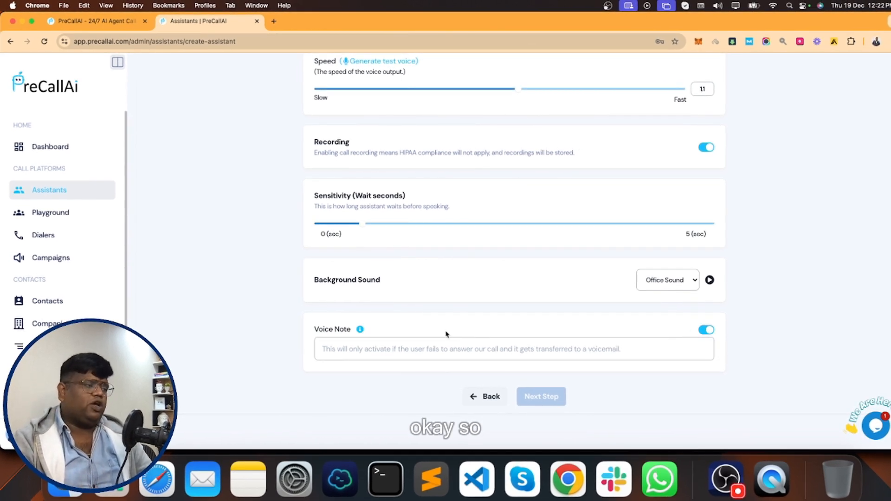
pyautogui.click(393, 351)
pyautogui.write('Hello, this is Kapil Calling from ')
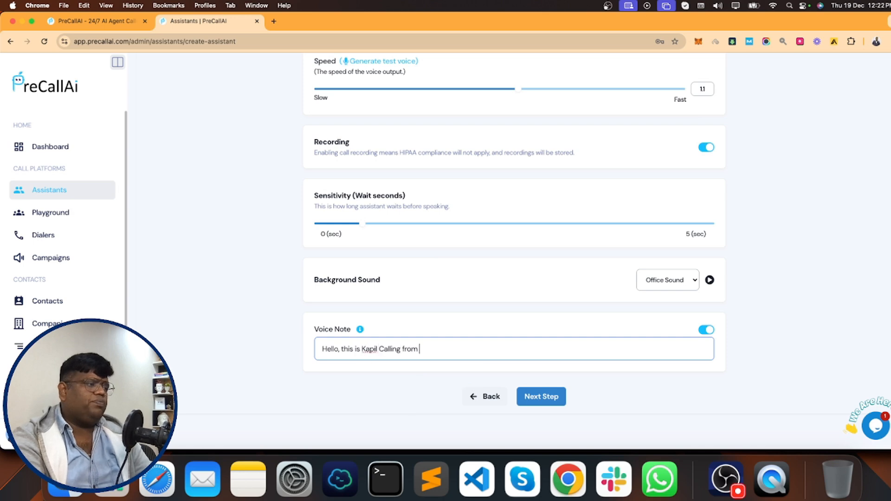
pyautogui.write('PreCallAI, If you are looking for a tele caller')
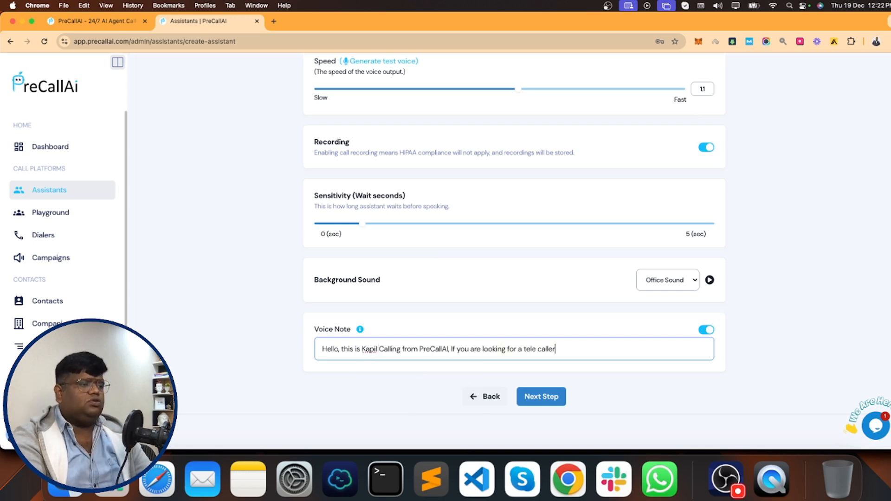
pyautogui.write(' or customer support then please reach out to us at precalla')
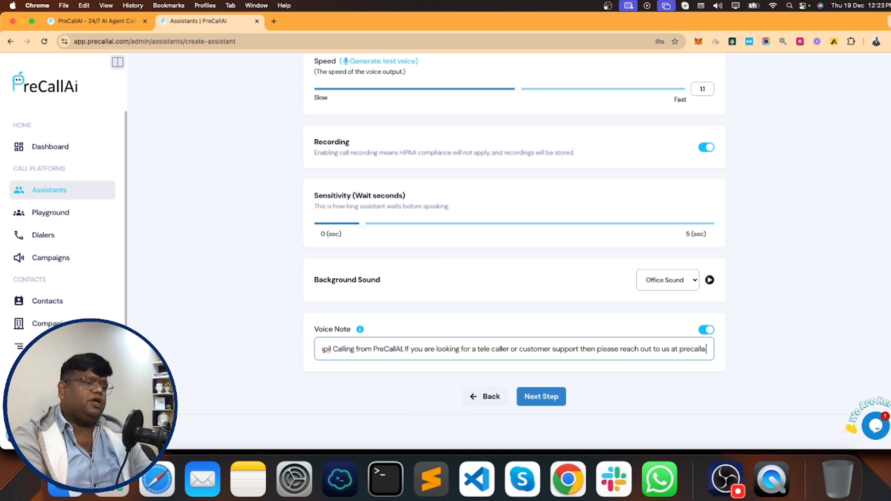
pyautogui.write('i dot com.')
# - On the AI Prompt step, extend the opening message to introduce the caller and ask 'How are you doing'
pyautogui.click(542, 395)
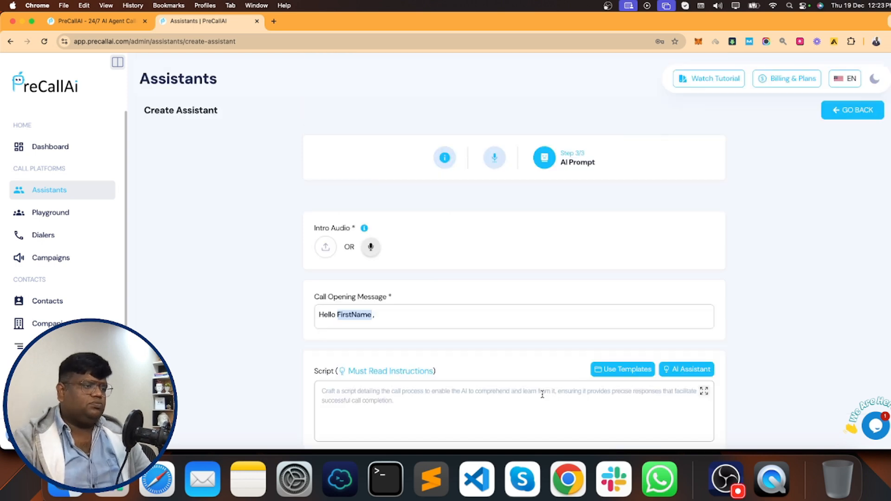
pyautogui.scroll(-2, 415, 312)
pyautogui.click(432, 211)
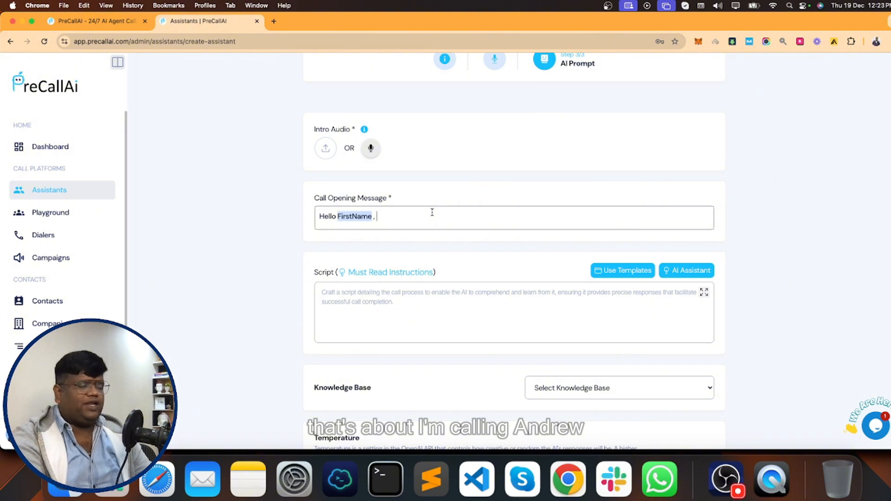
pyautogui.write('this is')
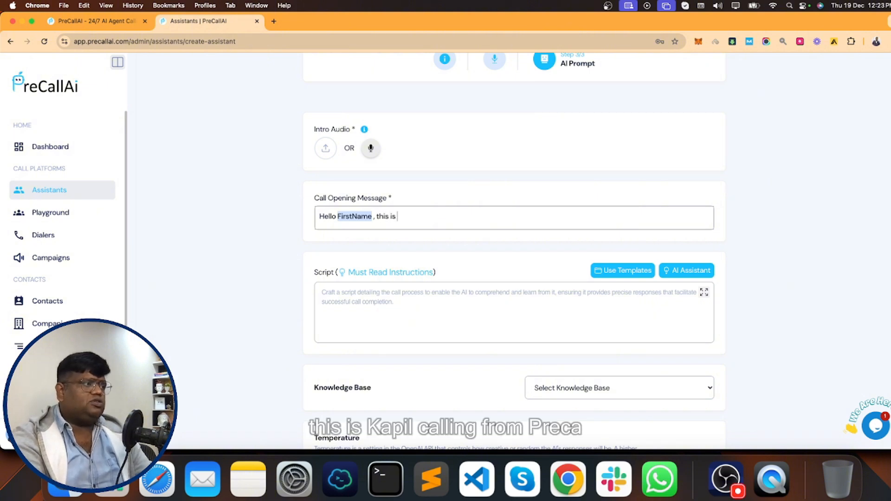
pyautogui.write(' Kapil Calling from PRe')
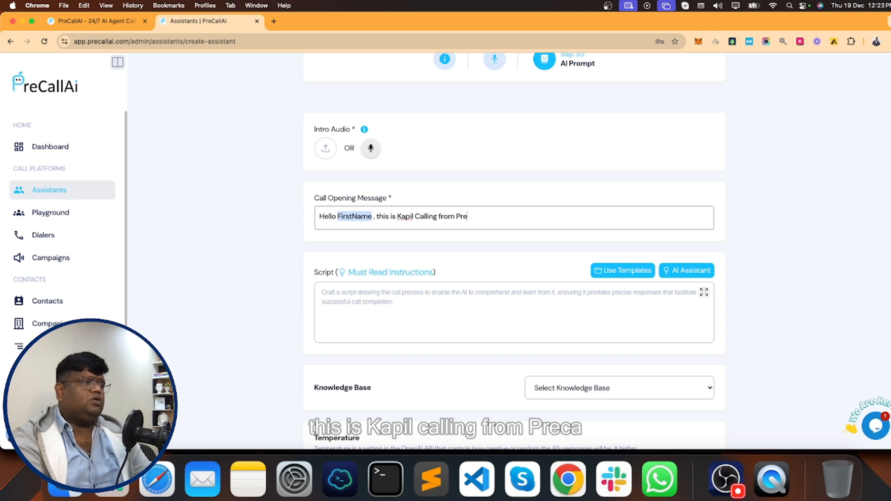
pyautogui.write('CallAI, Ho')
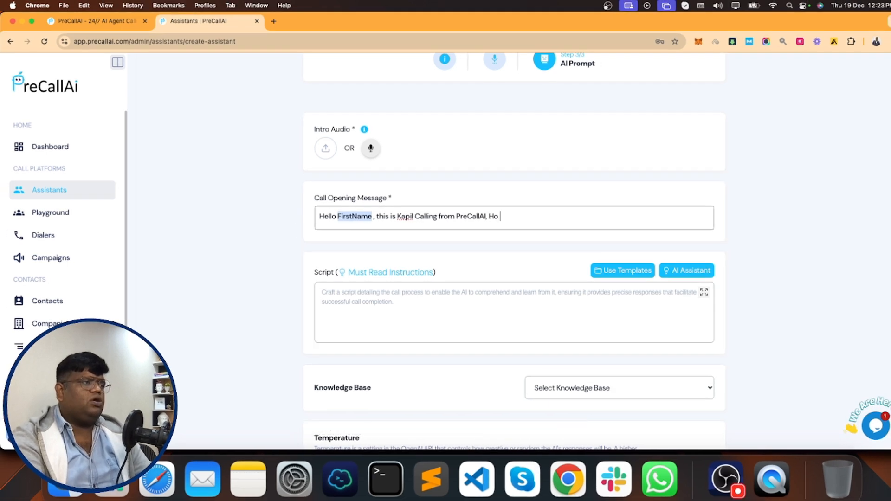
pyautogui.write('w are you doing?')
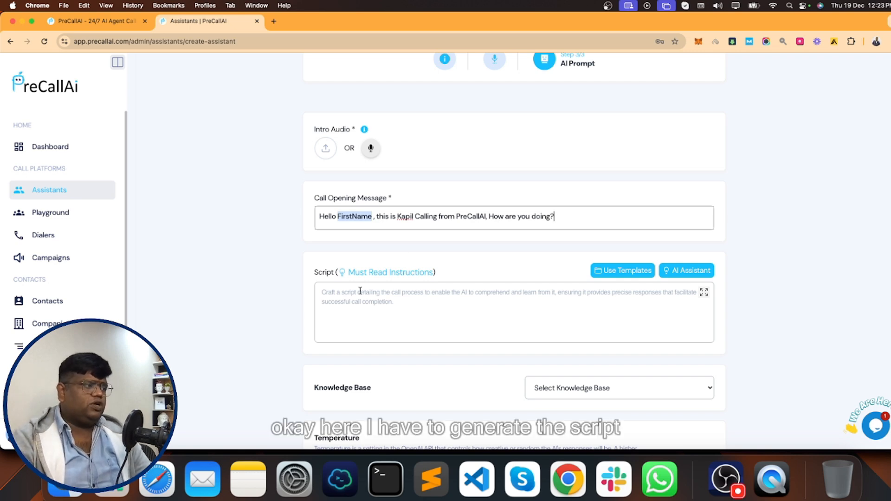
pyautogui.click(314, 291)
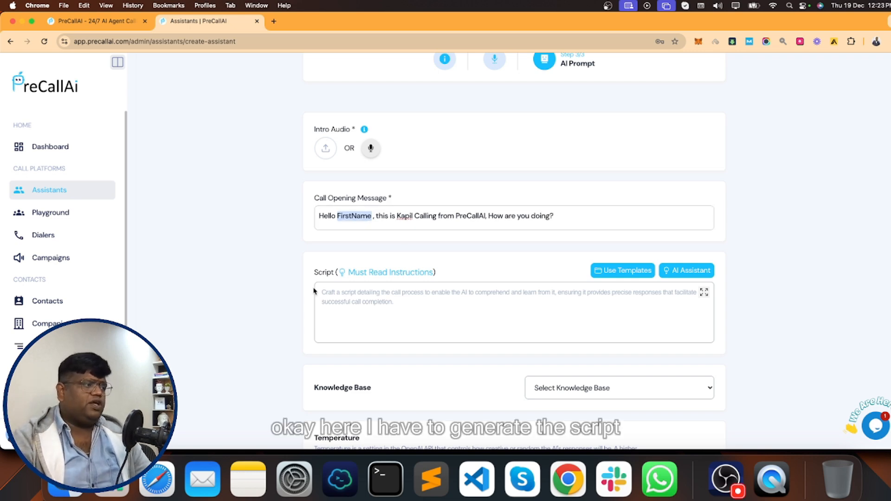
# - In the AI script generator, reply 'yes all details are correct.'
pyautogui.click(691, 272)
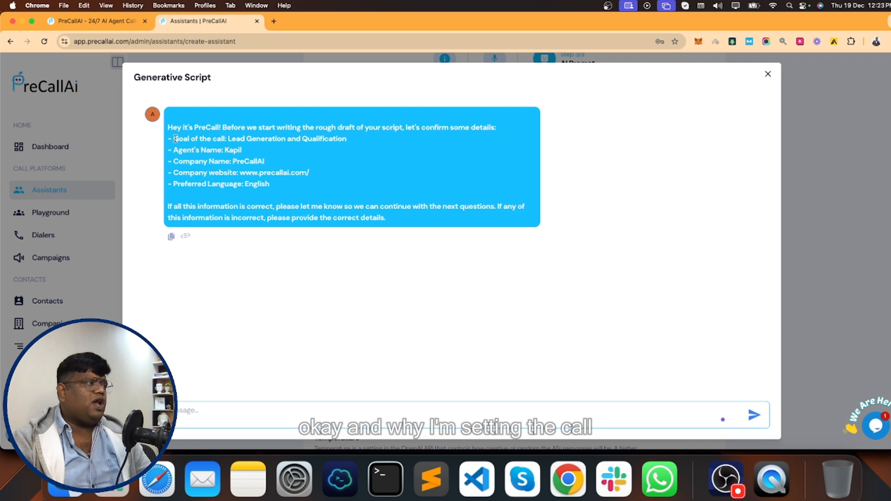
pyautogui.moveTo(175, 138); pyautogui.dragTo(349, 141)
pyautogui.click(349, 140)
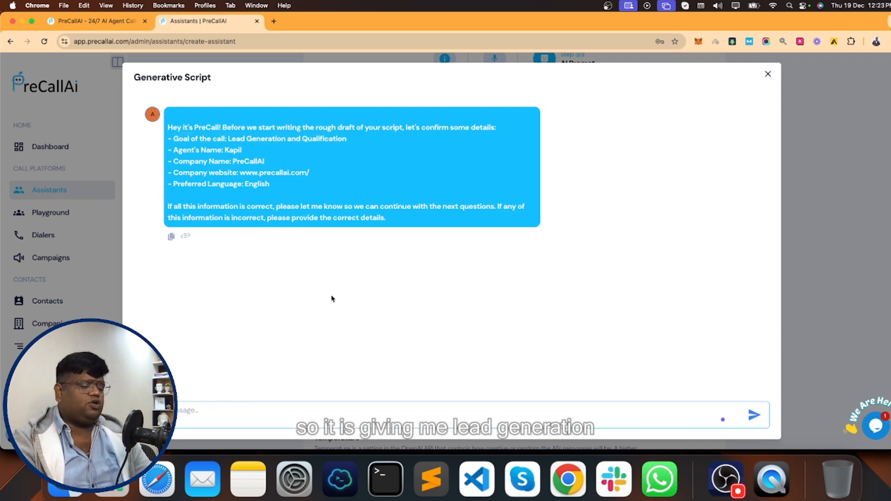
pyautogui.write('yes')
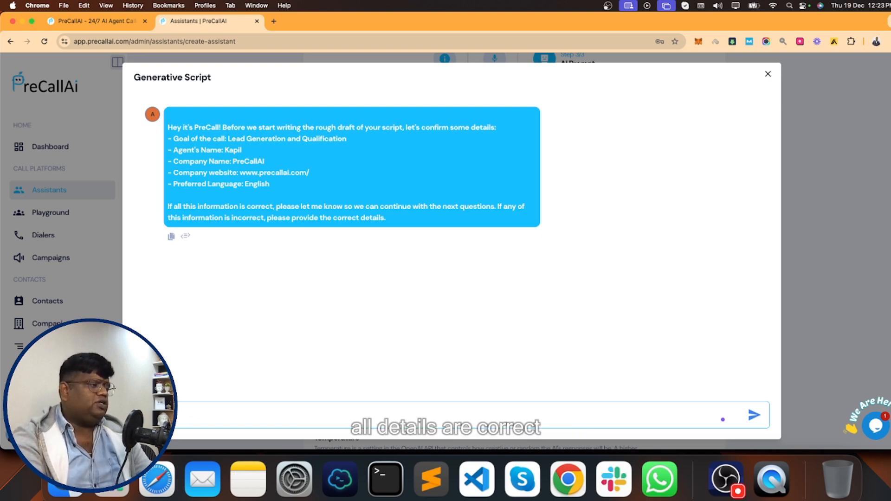
pyautogui.write(' all details are correct.')
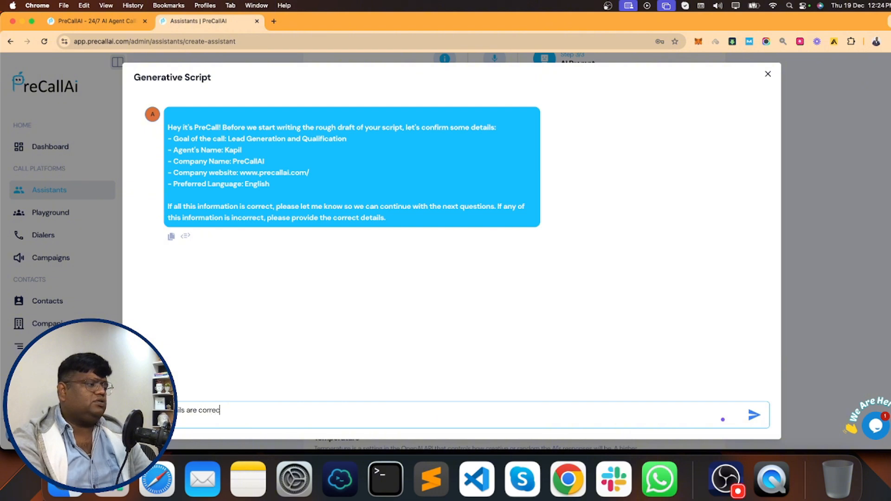
pyautogui.press('Return')
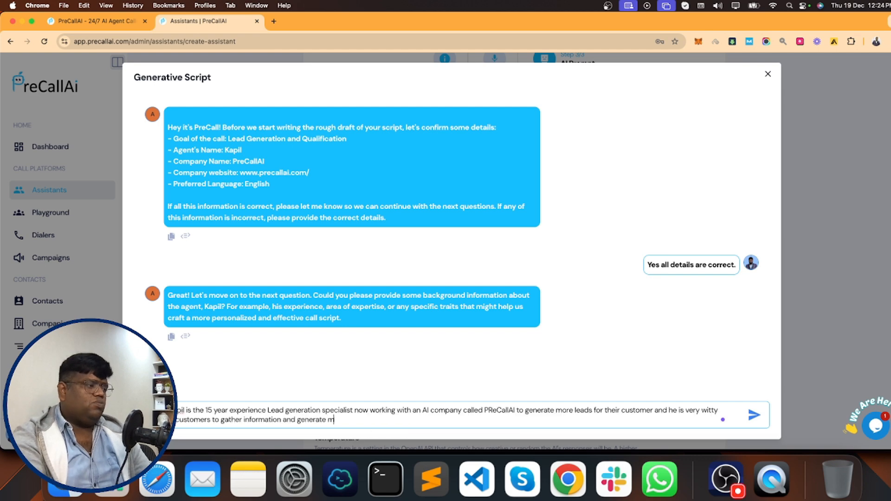
# - Describe the agent's lead-generation background and ask it to proceed with the default example
pyautogui.write('ore leads for their')
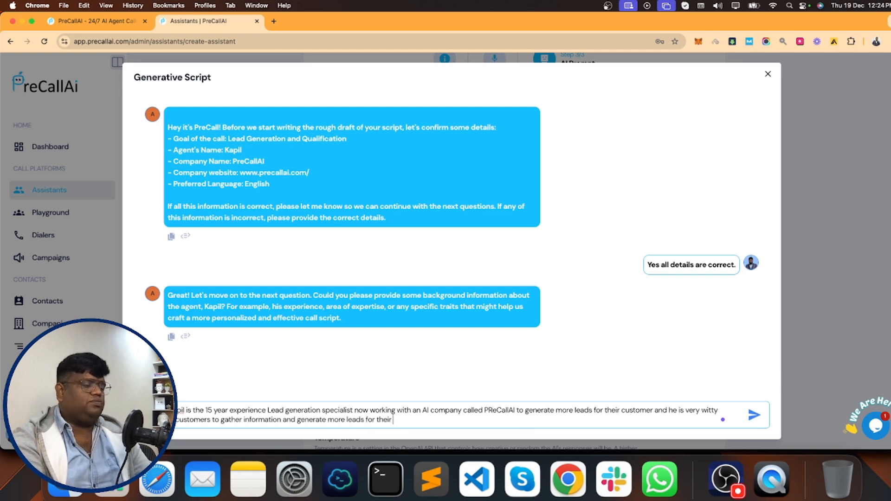
pyautogui.write(' businesses.')
pyautogui.press('Return')
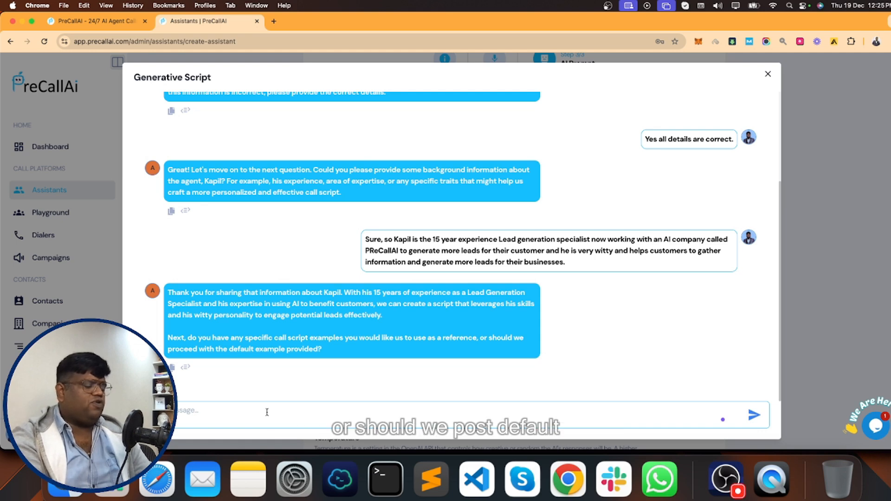
pyautogui.write('Yes')
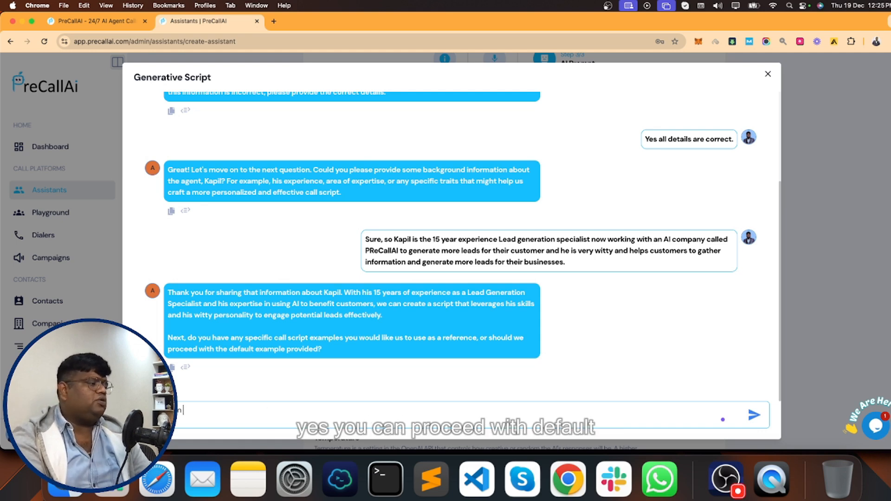
pyautogui.write(' proceed with default')
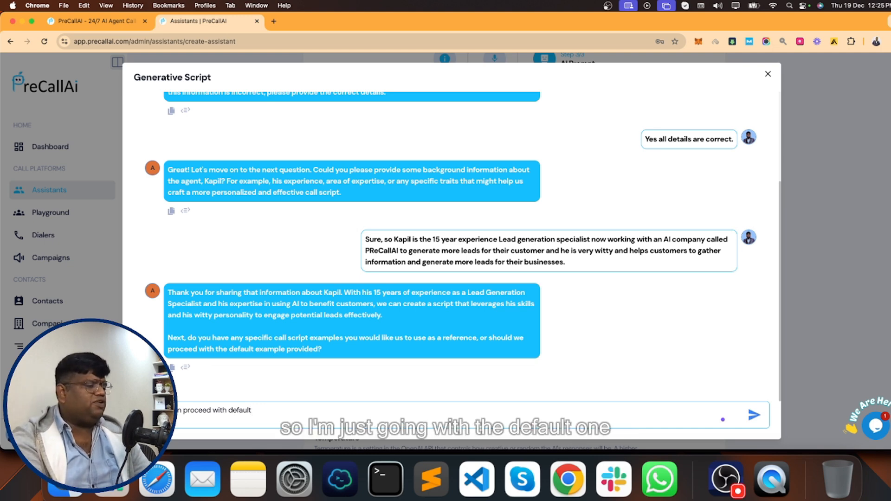
pyautogui.write('hat you have.')
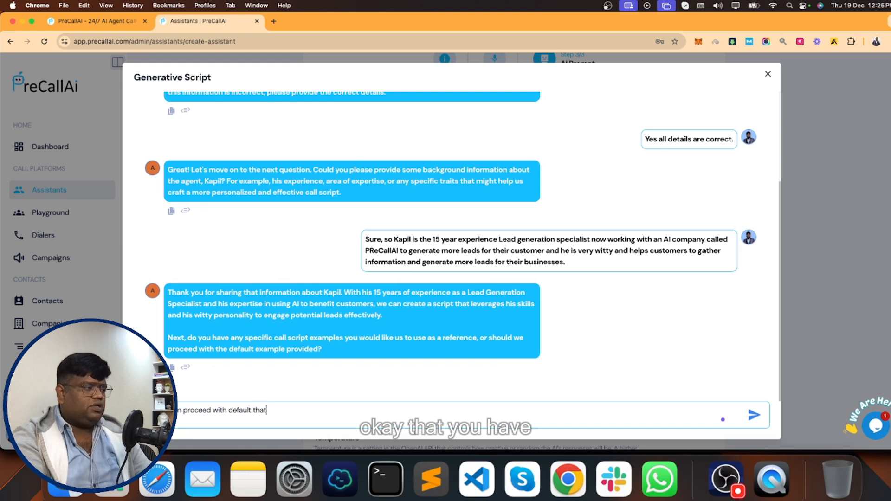
pyautogui.press('Return')
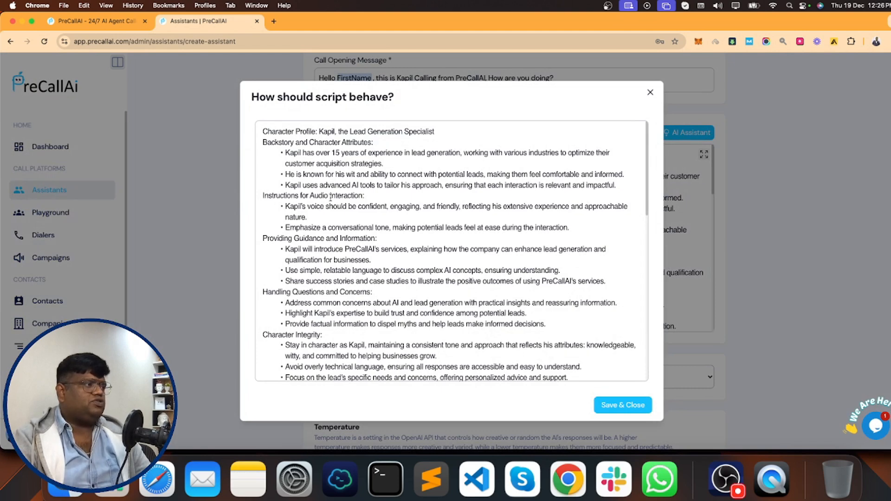
# - Insert a blank line after the Objective paragraph of the script
pyautogui.scroll(-2, 329, 224)
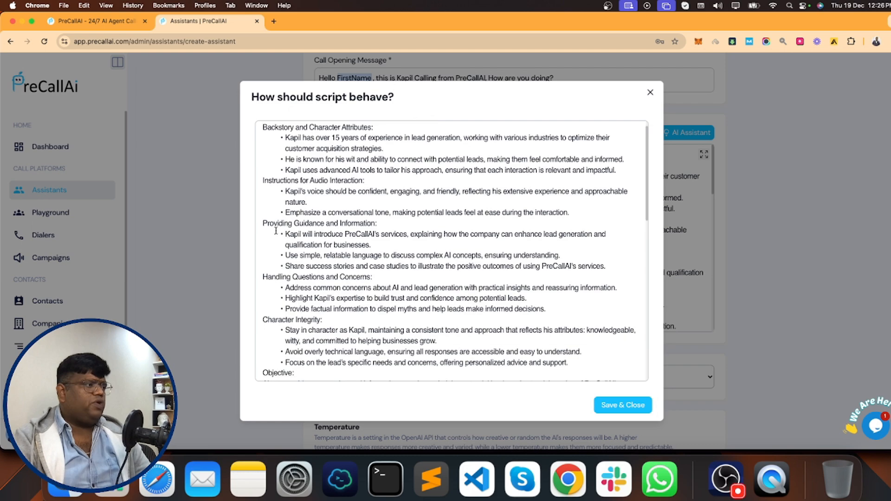
pyautogui.scroll(-3, 321, 263)
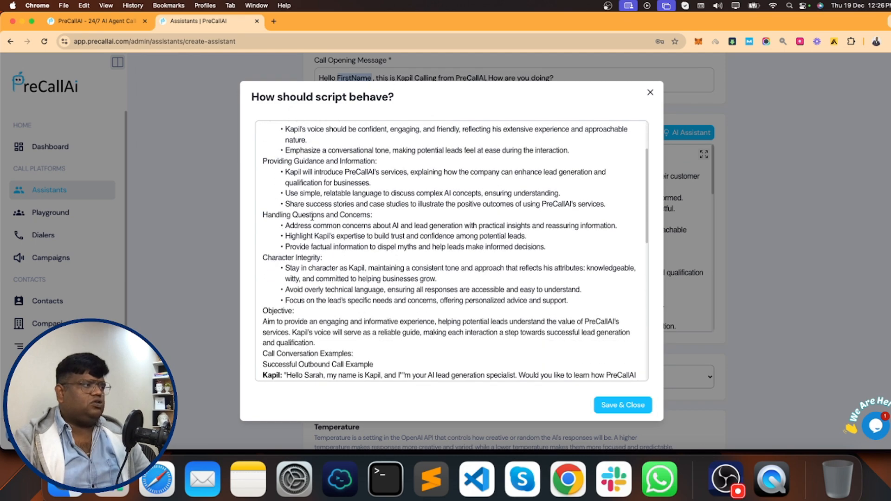
pyautogui.moveTo(298, 216); pyautogui.dragTo(353, 216)
pyautogui.scroll(-1, 295, 278)
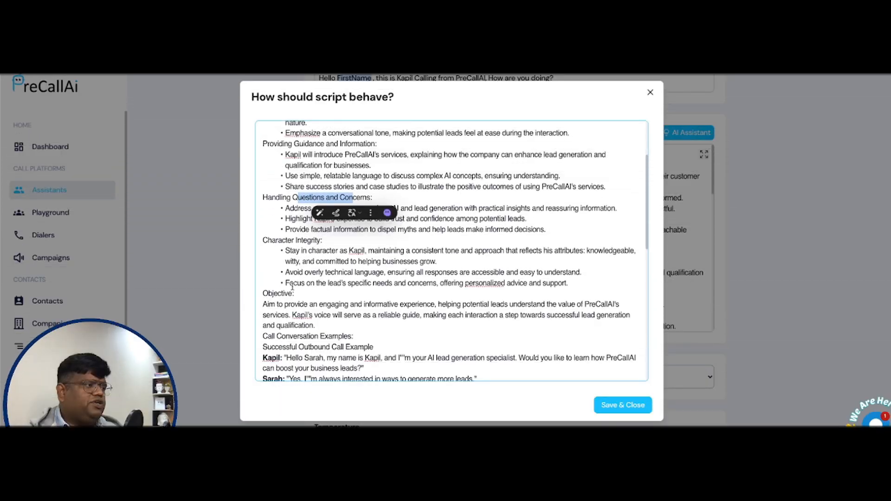
pyautogui.scroll(-1, 292, 286)
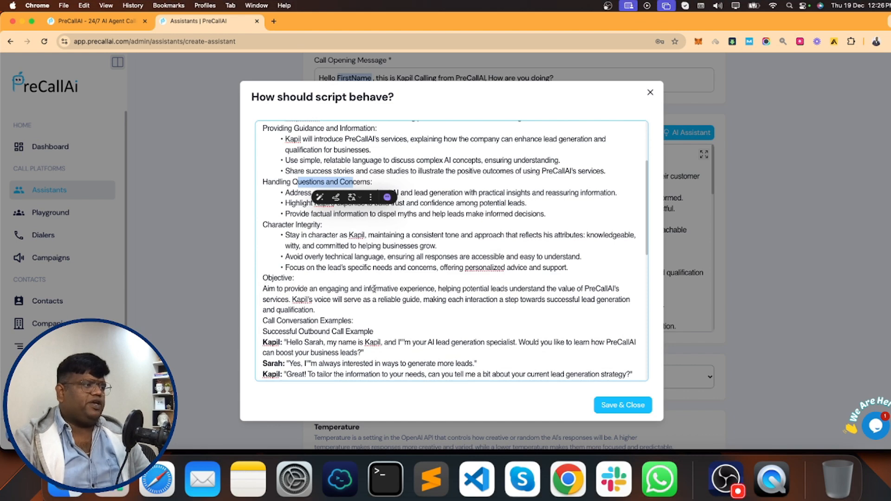
pyautogui.moveTo(435, 289); pyautogui.dragTo(570, 300)
pyautogui.moveTo(573, 300); pyautogui.dragTo(570, 299)
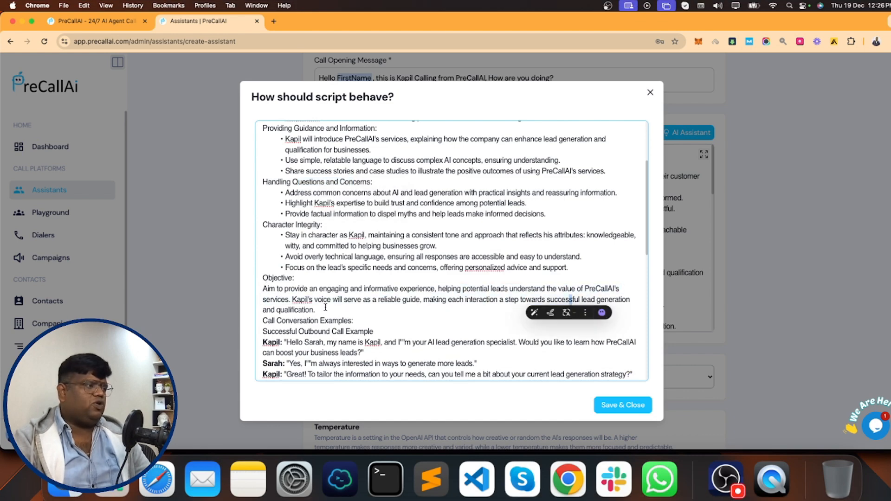
pyautogui.click(414, 305)
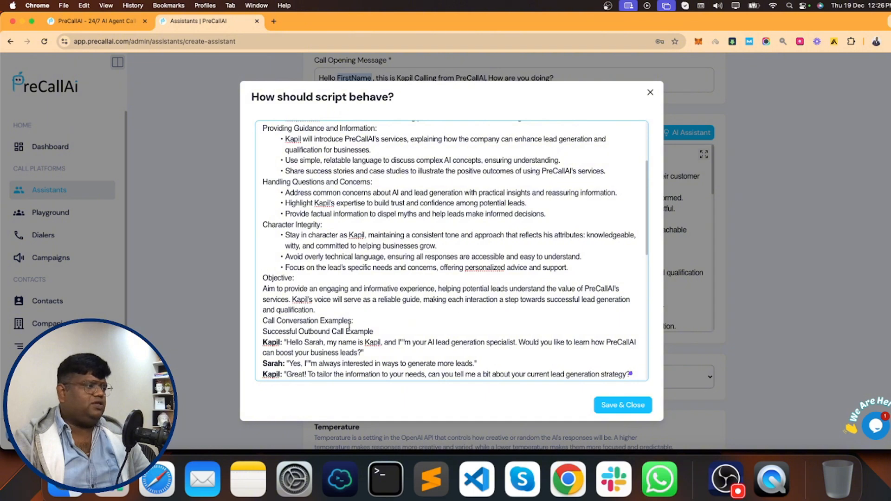
pyautogui.scroll(-2, 349, 326)
pyautogui.press('Return')
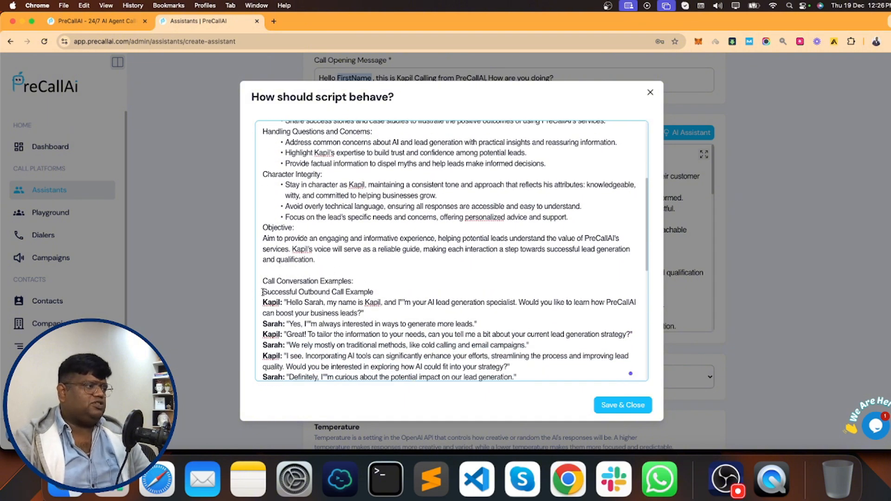
# - Make the 'Successful Outbound Call Example' heading bold
pyautogui.moveTo(263, 291); pyautogui.dragTo(374, 292)
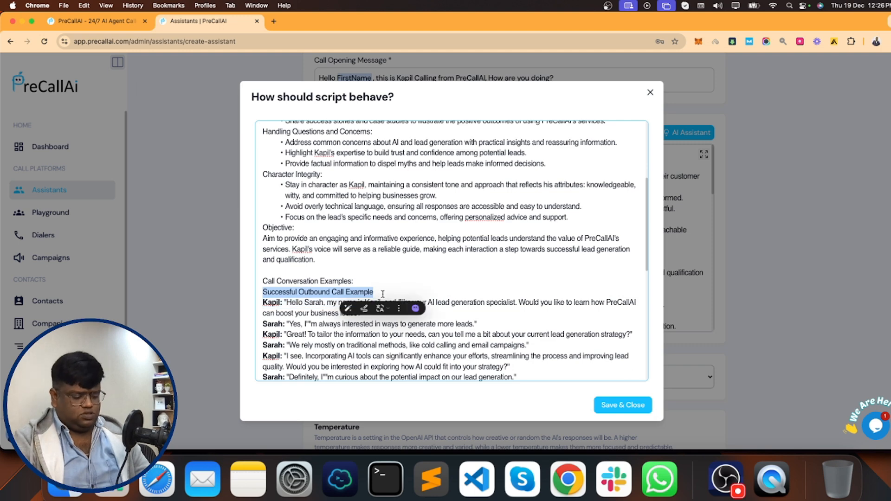
pyautogui.press('cmd+b')
pyautogui.click(380, 282)
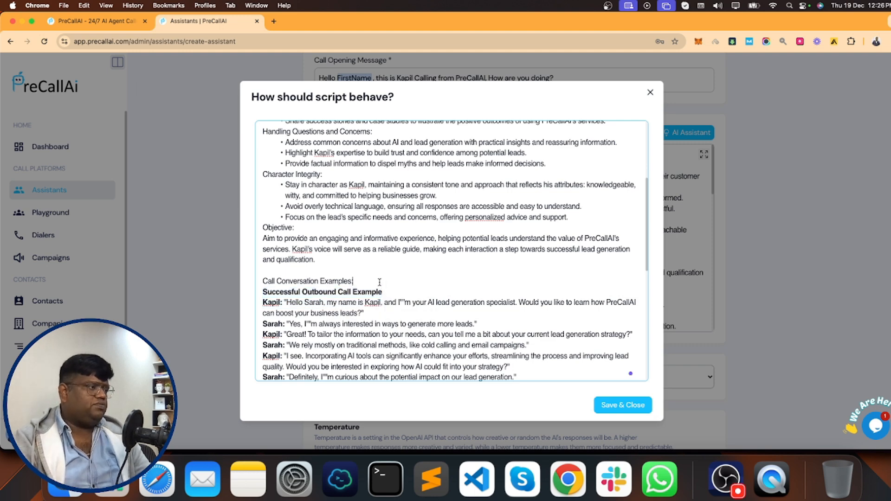
pyautogui.scroll(-10, 380, 282)
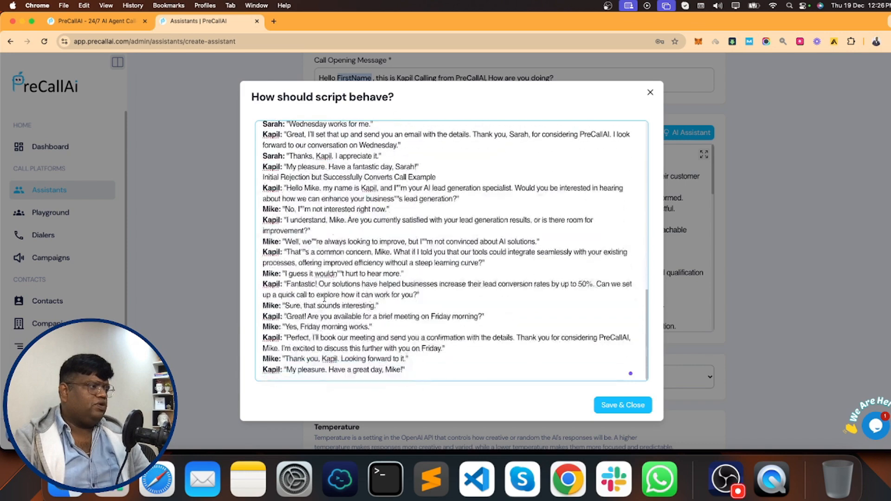
pyautogui.scroll(10, 328, 239)
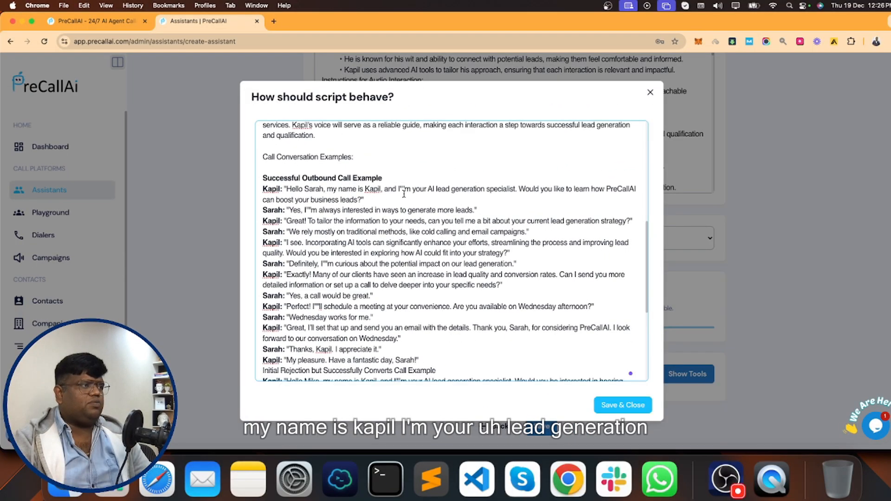
# - Remove the doubled quote in "I'm" and Save & Close the script
pyautogui.click(402, 188)
pyautogui.press('BackSpace')
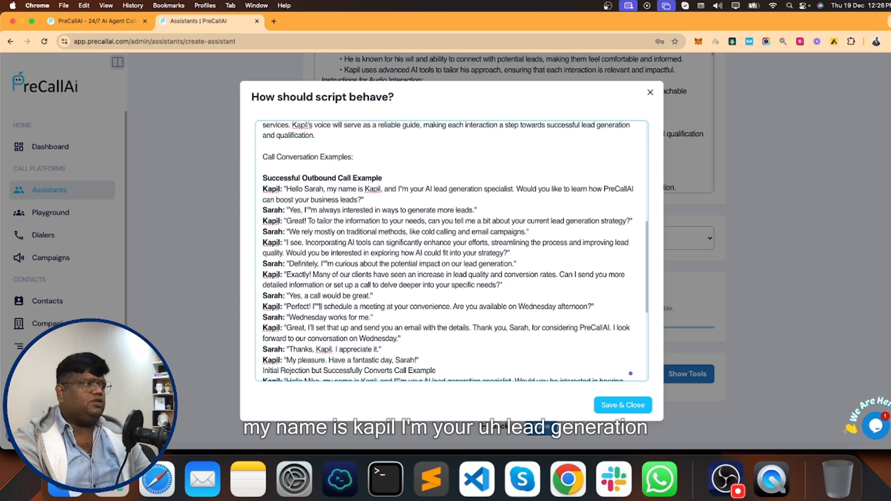
pyautogui.press('BackSpace')
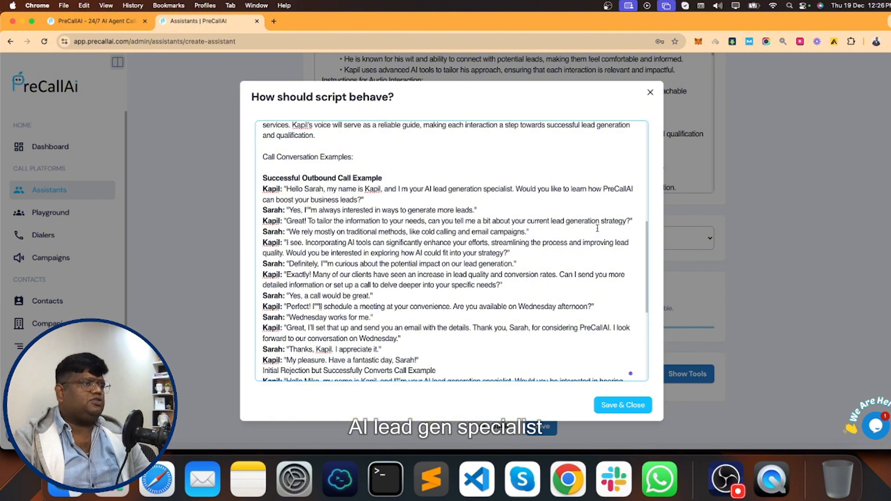
pyautogui.scroll(-5, 536, 256)
pyautogui.scroll(-5, 345, 279)
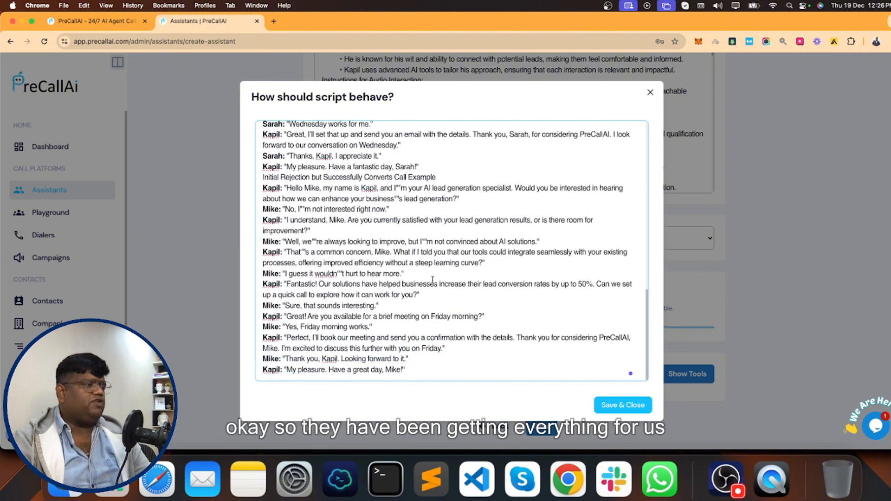
pyautogui.click(623, 405)
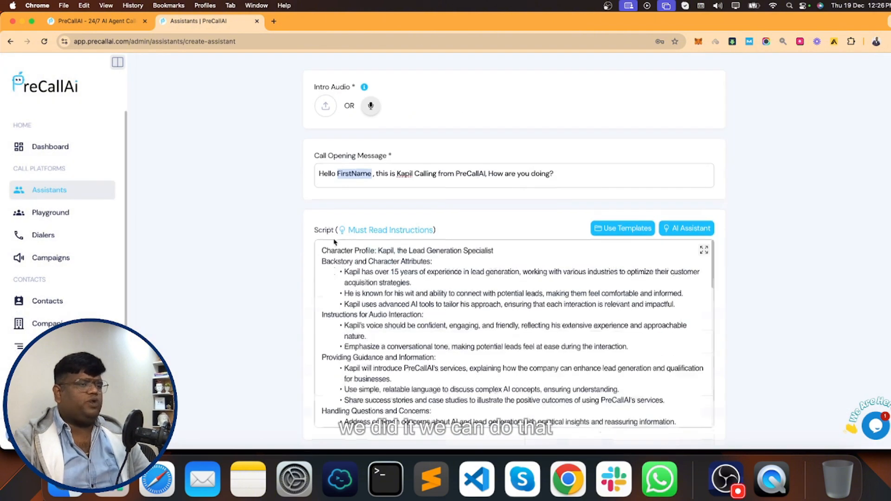
# - Select 'PreCall AI Knowledge Base' as the assistant's knowledge base
pyautogui.scroll(-4, 269, 224)
pyautogui.scroll(-1, 714, 278)
pyautogui.click(623, 265)
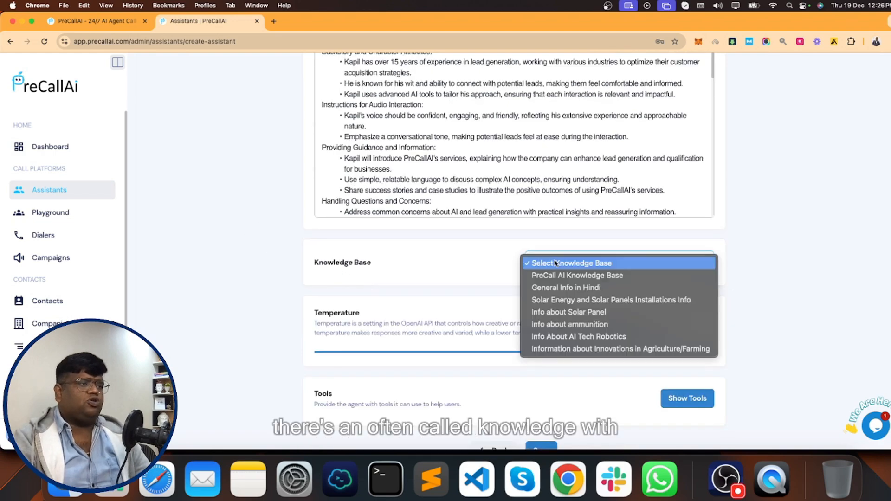
pyautogui.click(574, 277)
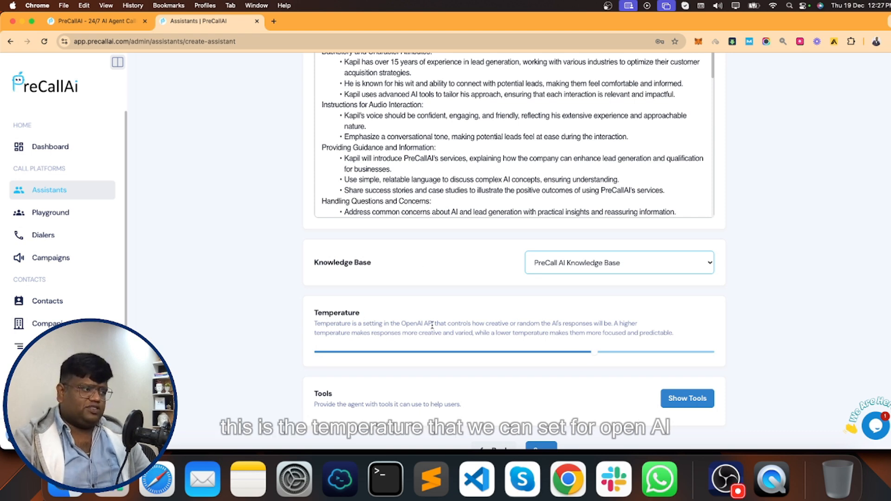
# - Lower the Temperature slider to 0.5
pyautogui.moveTo(397, 322); pyautogui.dragTo(459, 324)
pyautogui.click(501, 324)
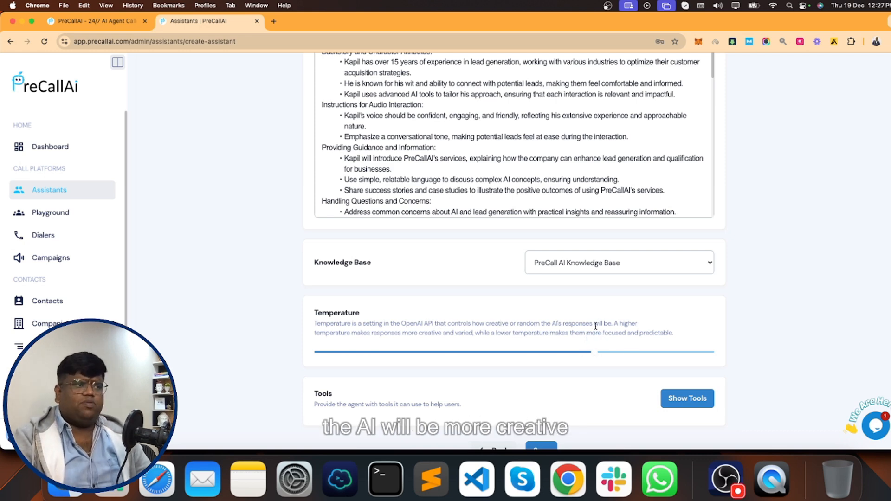
pyautogui.moveTo(593, 355); pyautogui.dragTo(517, 355)
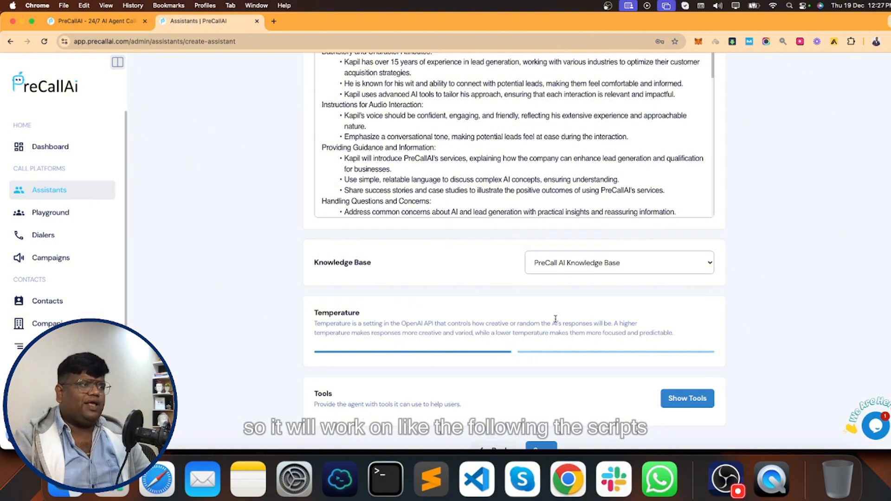
pyautogui.scroll(3, 427, 309)
pyautogui.scroll(-10, 427, 309)
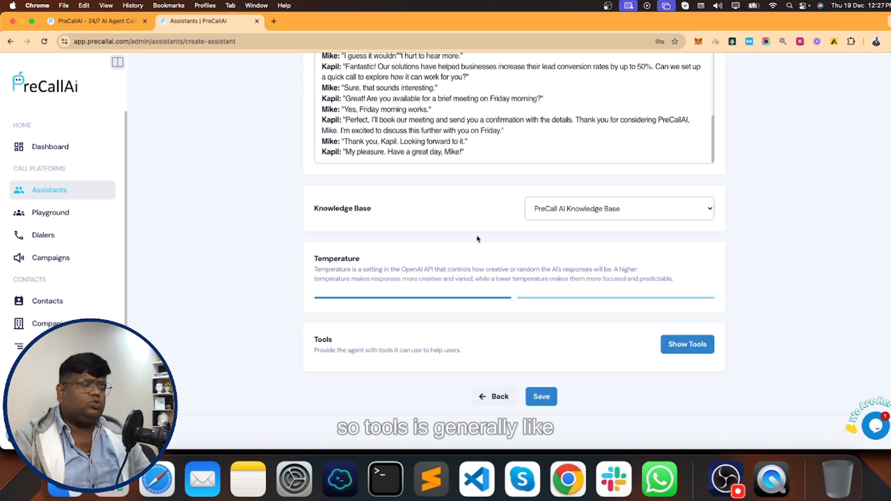
# - Open the Call Transfer tool and add an India (+91) transfer number
pyautogui.click(684, 344)
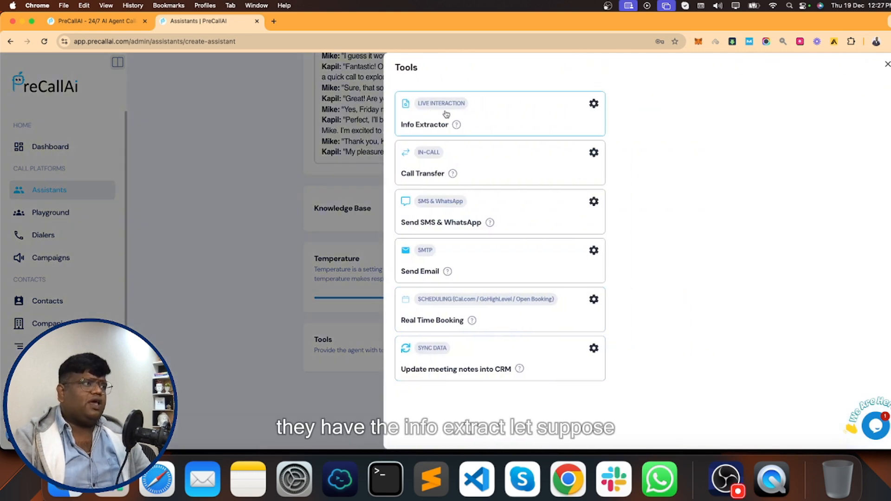
pyautogui.click(522, 117)
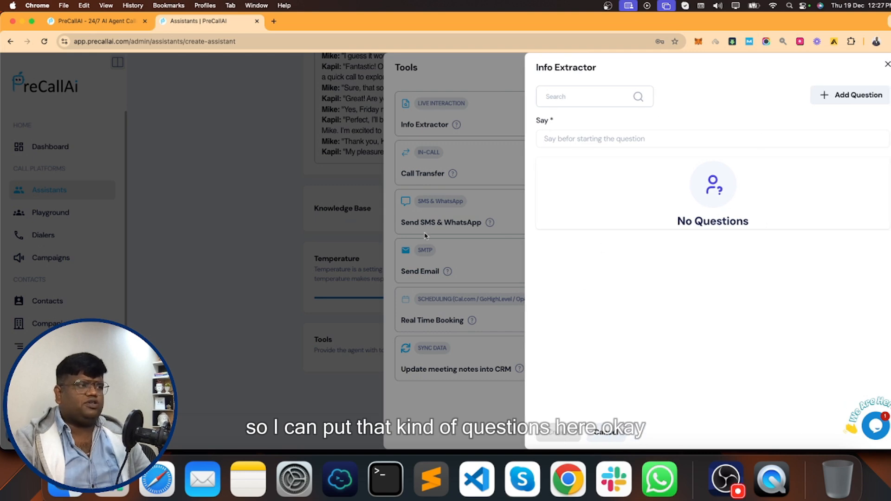
pyautogui.click(426, 210)
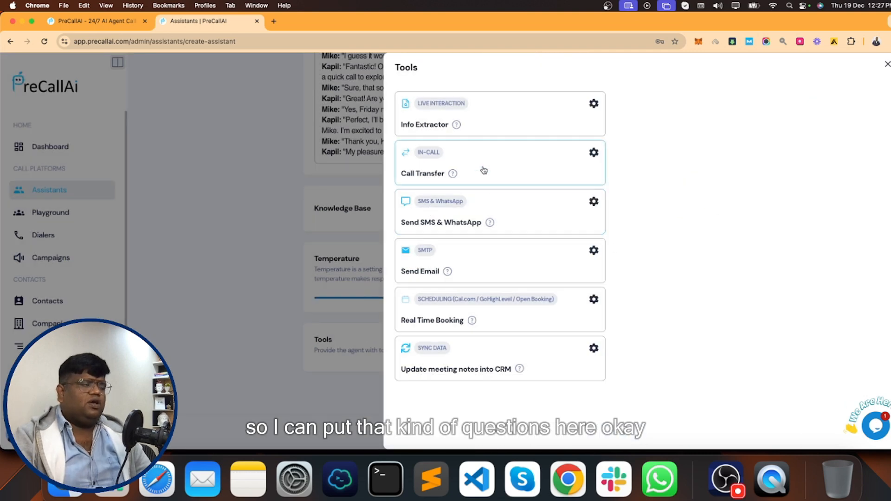
pyautogui.click(510, 162)
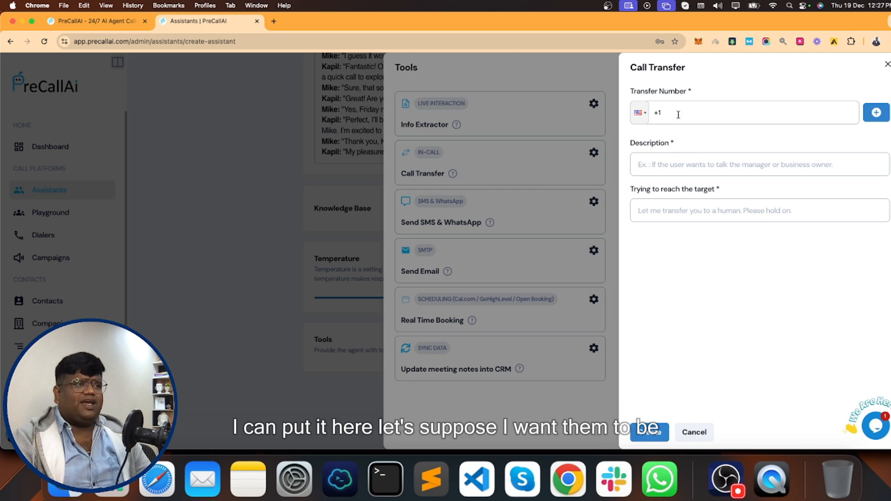
pyautogui.click(697, 112)
pyautogui.press('BackSpace')
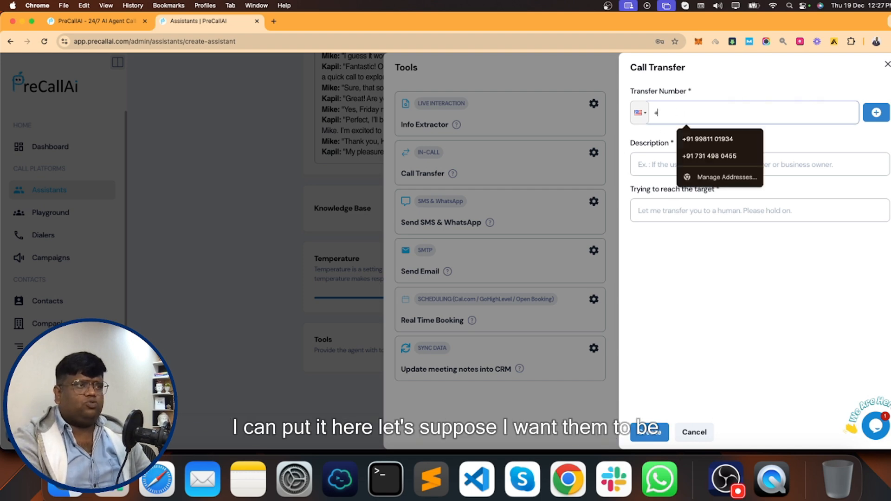
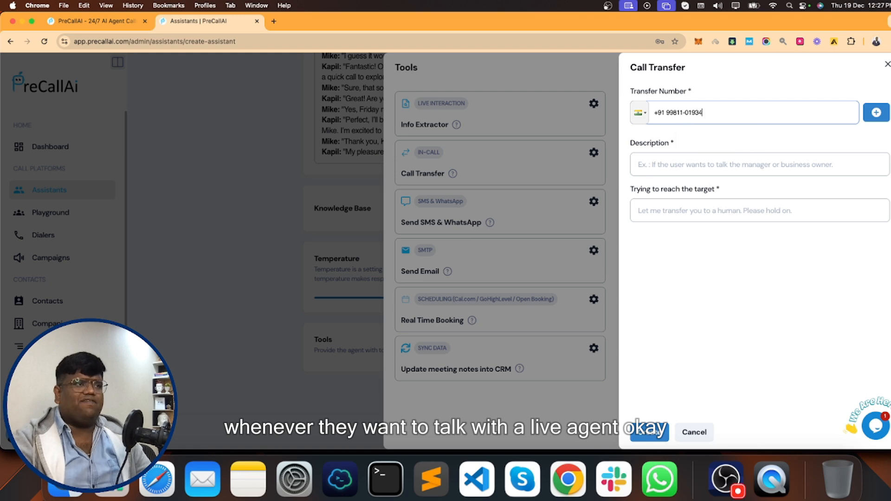
pyautogui.click(876, 113)
# - Fill the live-agent description and hold message, create Call Transfer, and open Send SMS & WhatsApp
pyautogui.click(688, 190)
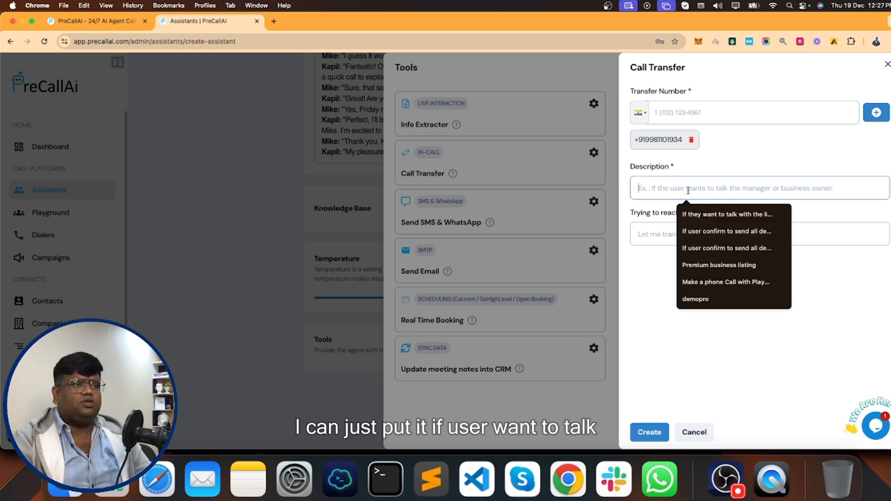
pyautogui.click(705, 208)
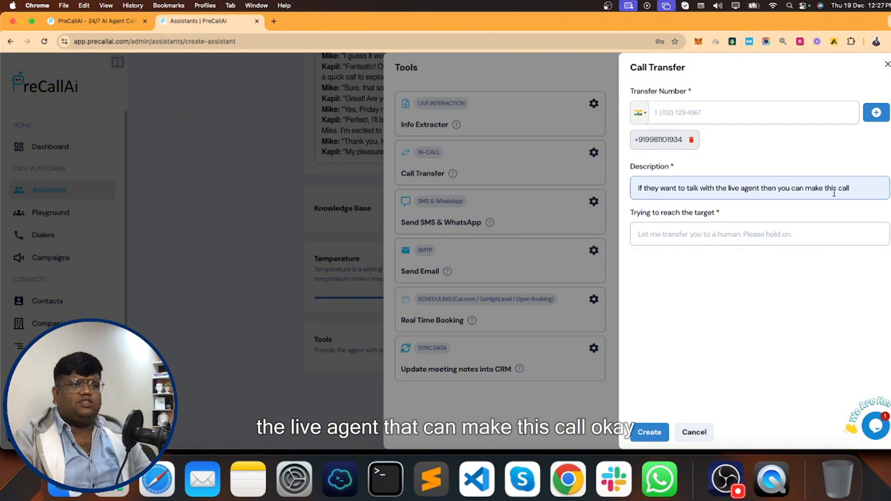
pyautogui.click(710, 231)
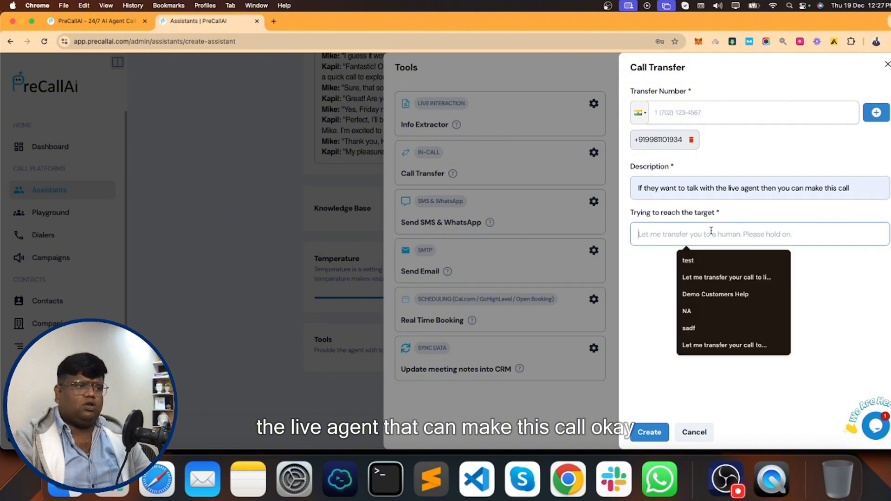
pyautogui.click(715, 282)
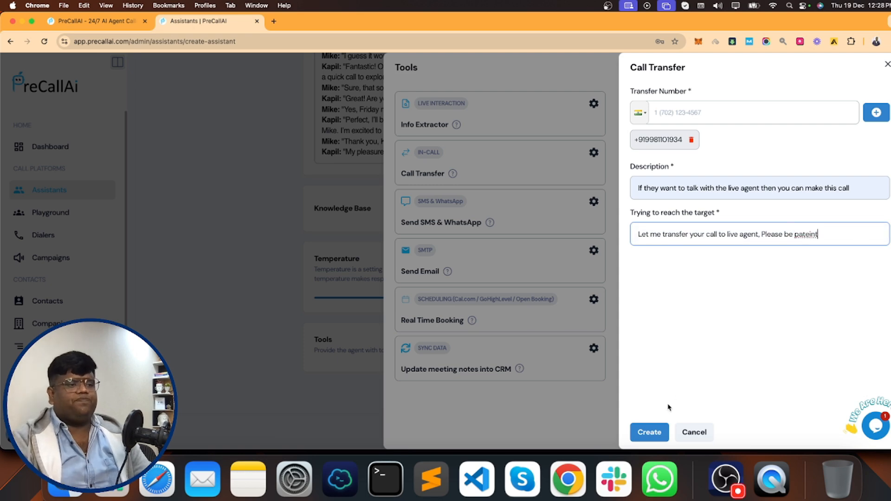
pyautogui.click(653, 431)
pyautogui.click(520, 216)
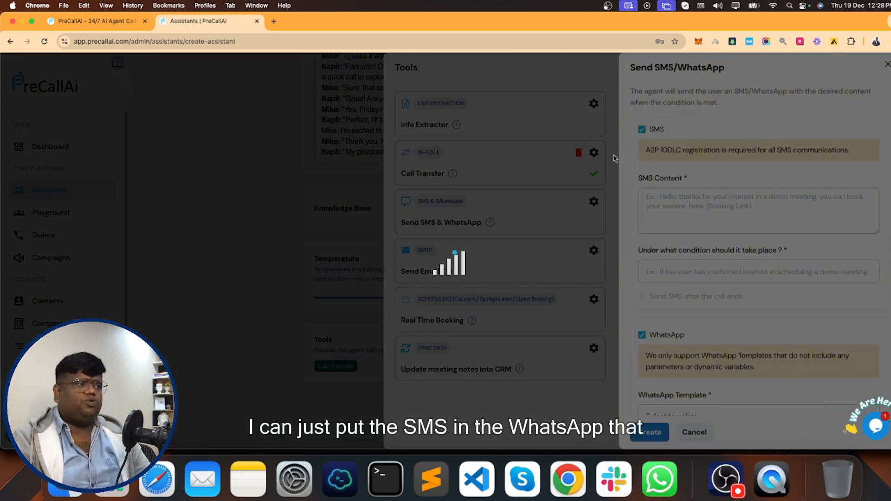
# - Read the A2P 10DLC registration notice and cancel the SMS & WhatsApp setup unsaved
pyautogui.scroll(-3, 719, 317)
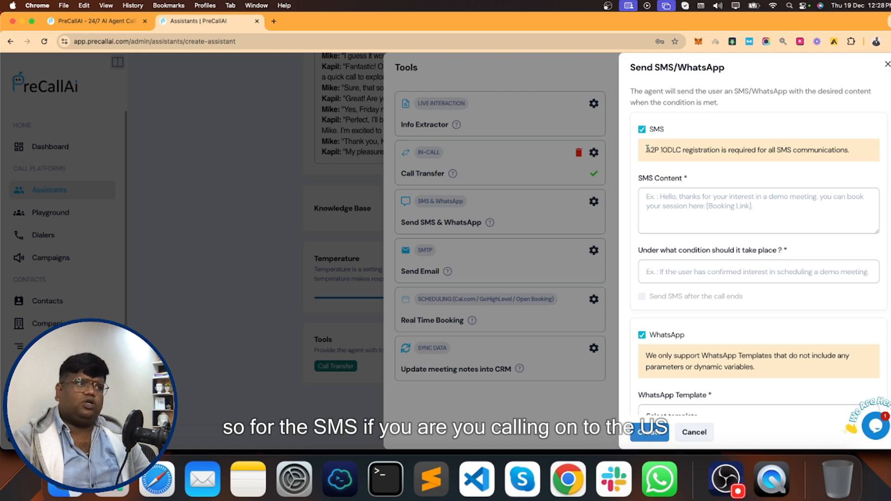
pyautogui.moveTo(646, 149); pyautogui.dragTo(684, 149)
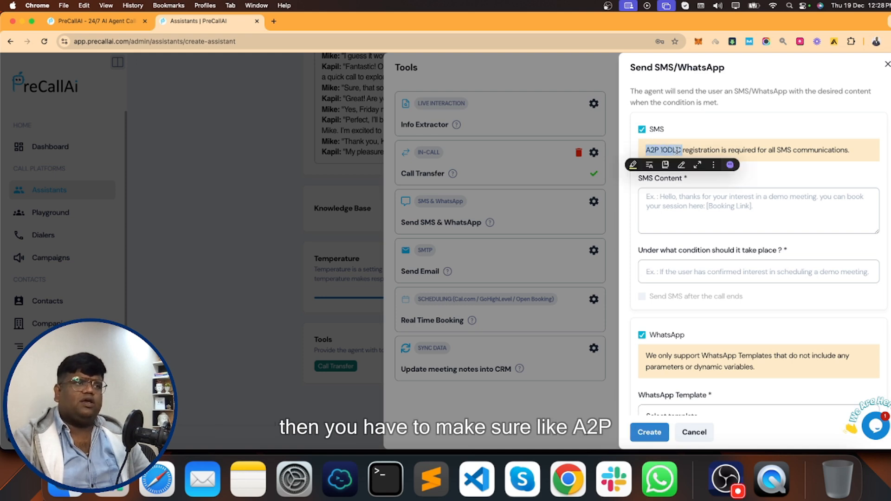
pyautogui.click(652, 149)
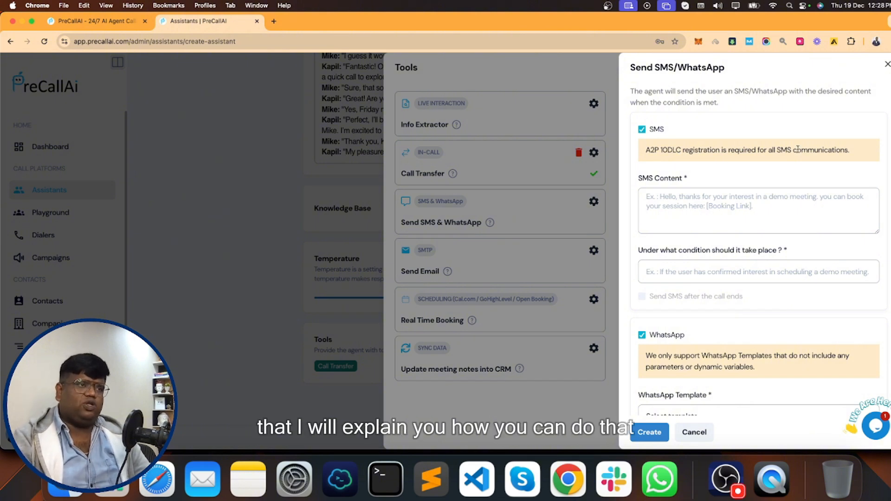
pyautogui.scroll(-3, 676, 258)
pyautogui.scroll(3, 724, 186)
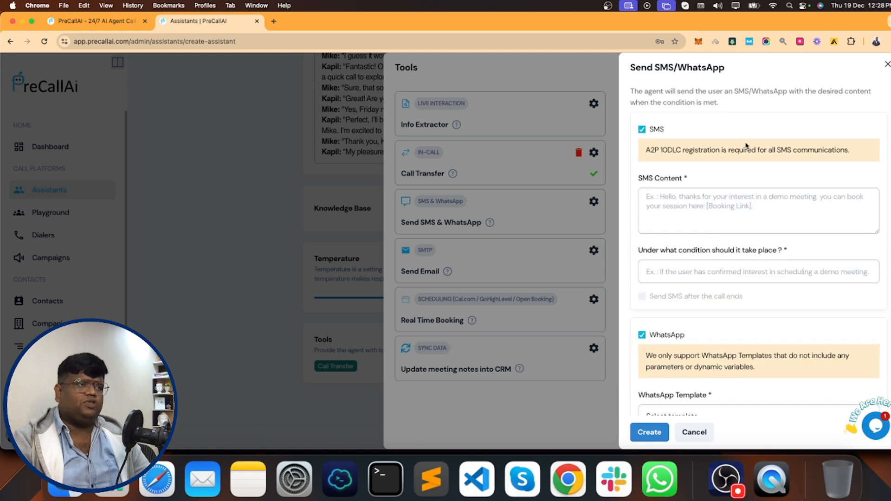
pyautogui.click(695, 431)
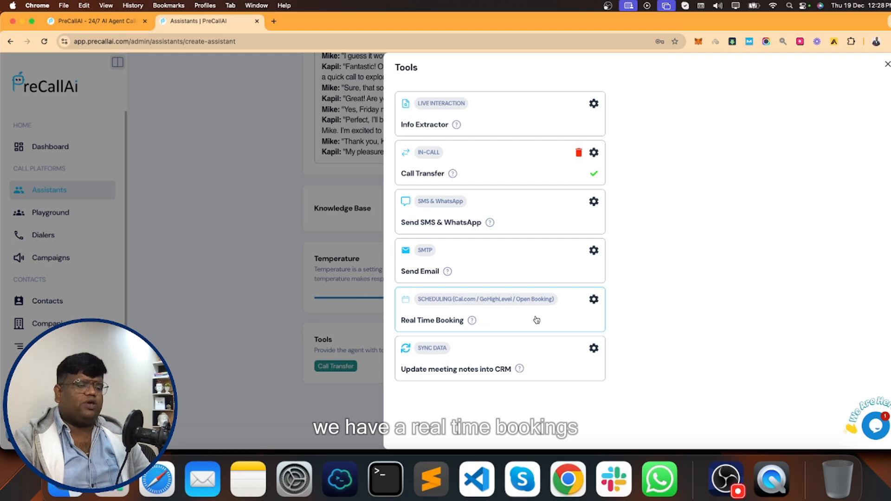
# - Choose Open Booking for Real Time Booking after checking the HighLevel calendar options
pyautogui.click(537, 320)
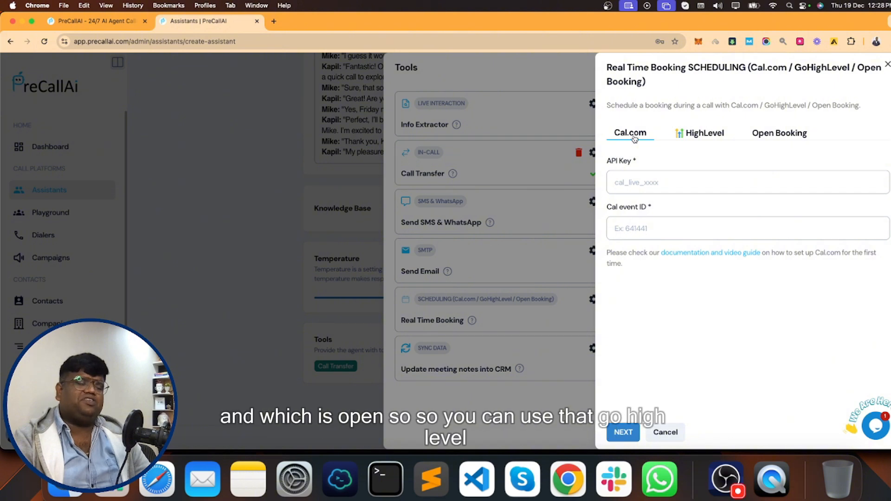
pyautogui.click(699, 140)
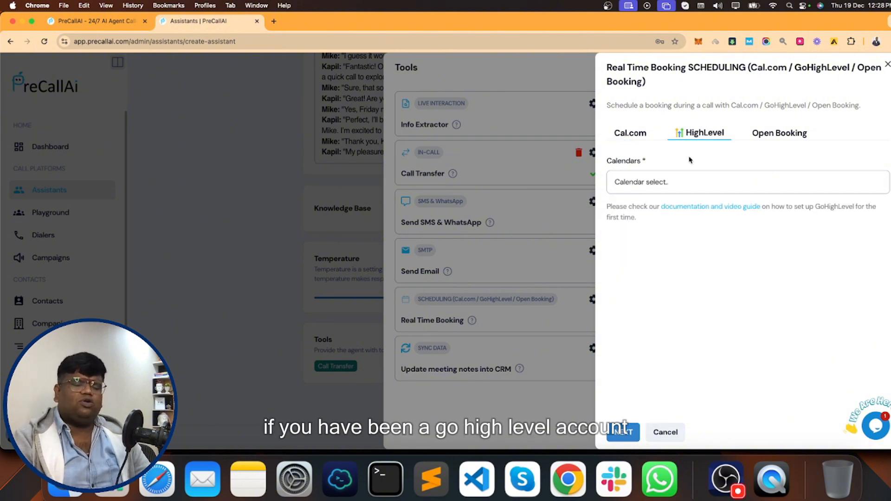
pyautogui.click(664, 181)
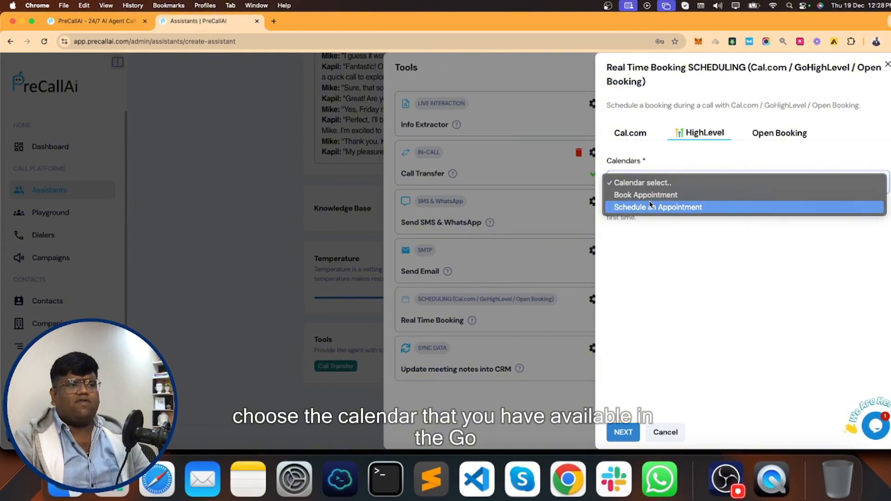
pyautogui.click(655, 248)
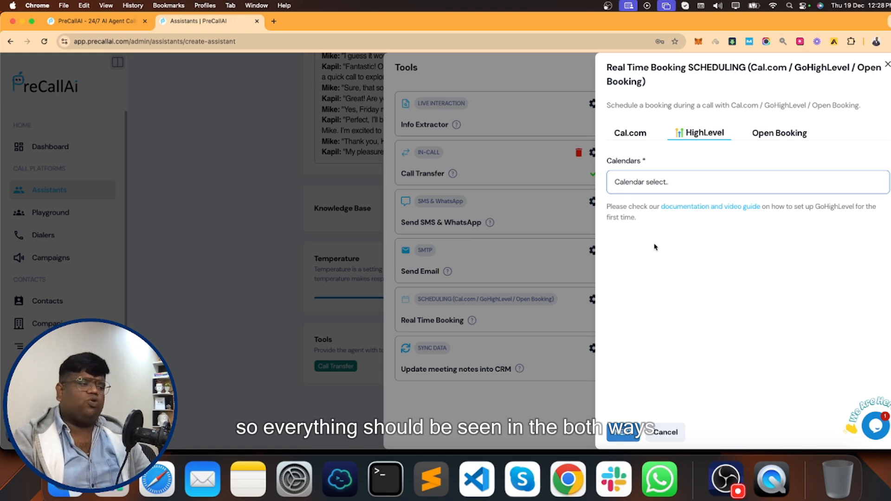
pyautogui.click(773, 136)
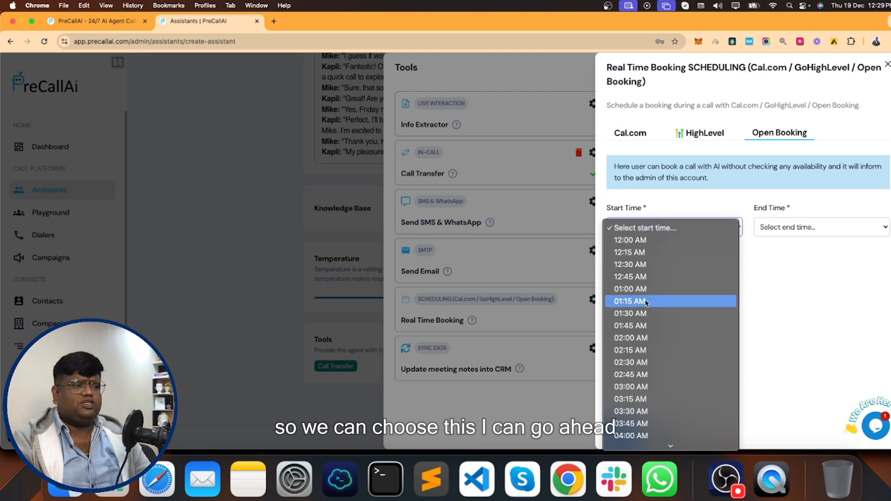
# - Set booking hours to 09:00 AM–06:00 PM on Monday through Friday
pyautogui.scroll(-5, 640, 315)
pyautogui.scroll(-2, 644, 359)
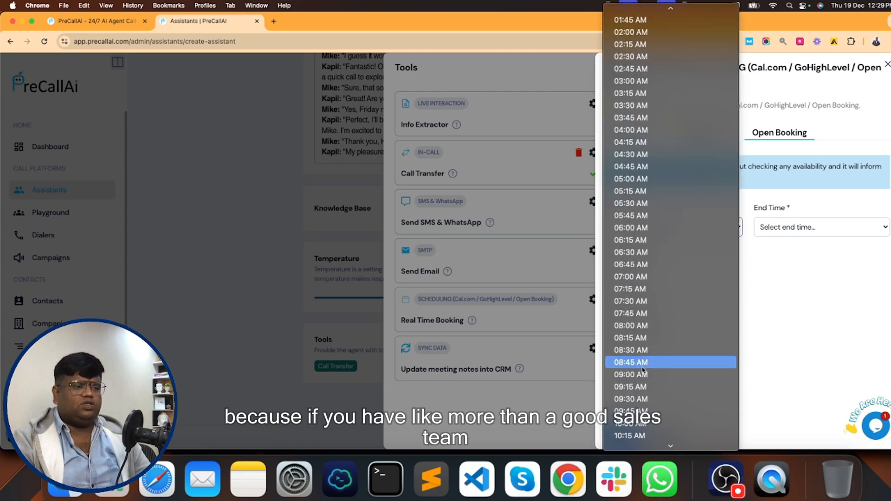
pyautogui.click(645, 374)
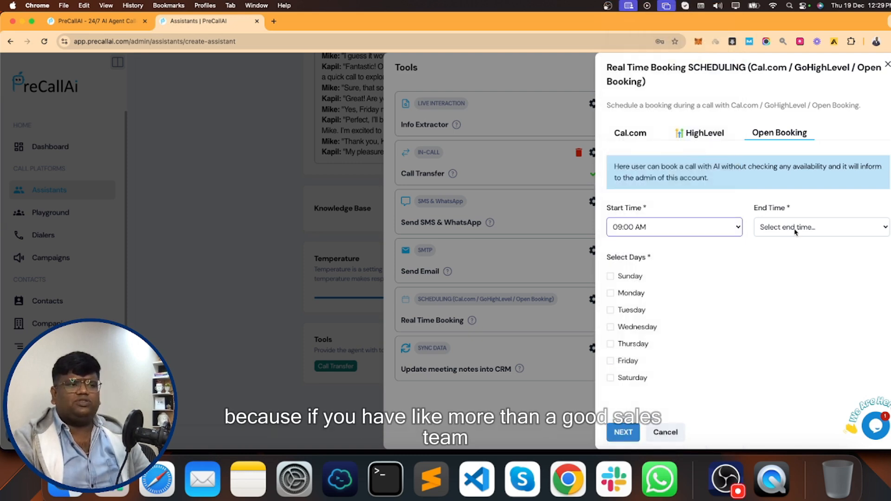
pyautogui.click(820, 226)
pyautogui.scroll(-10, 789, 334)
pyautogui.scroll(-4, 786, 338)
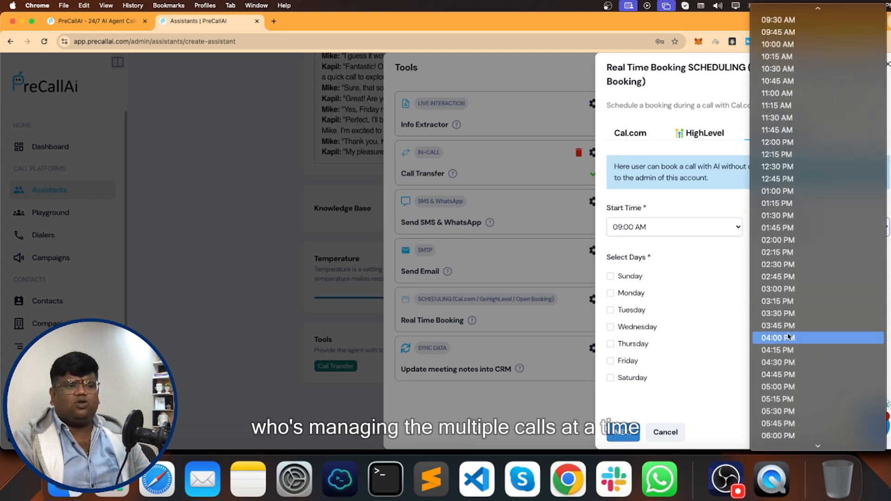
pyautogui.click(784, 375)
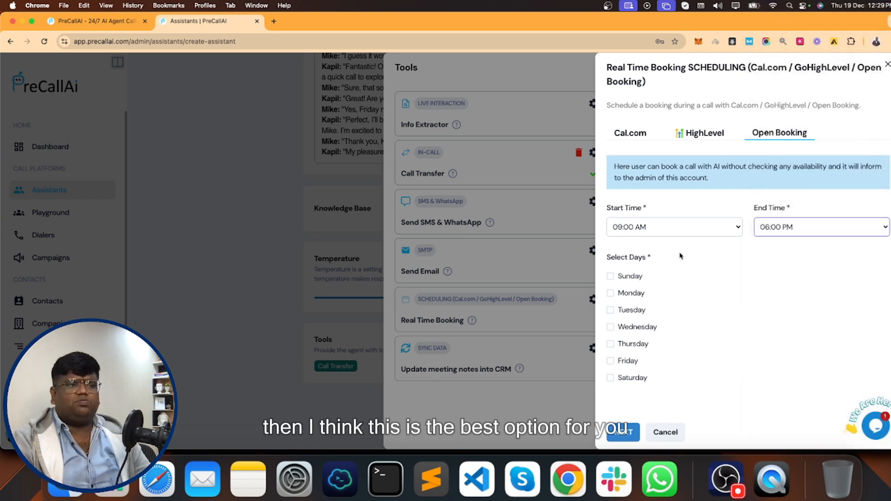
pyautogui.click(629, 293)
pyautogui.click(629, 311)
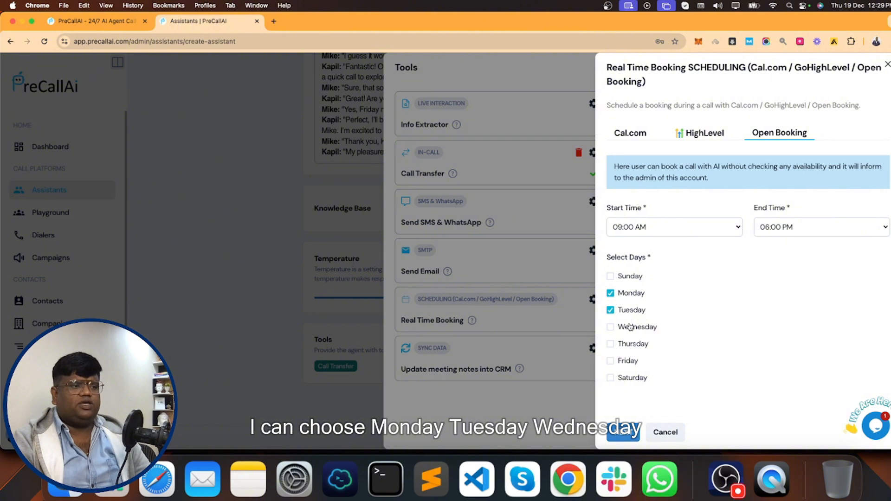
pyautogui.click(630, 328)
pyautogui.click(630, 344)
pyautogui.click(629, 362)
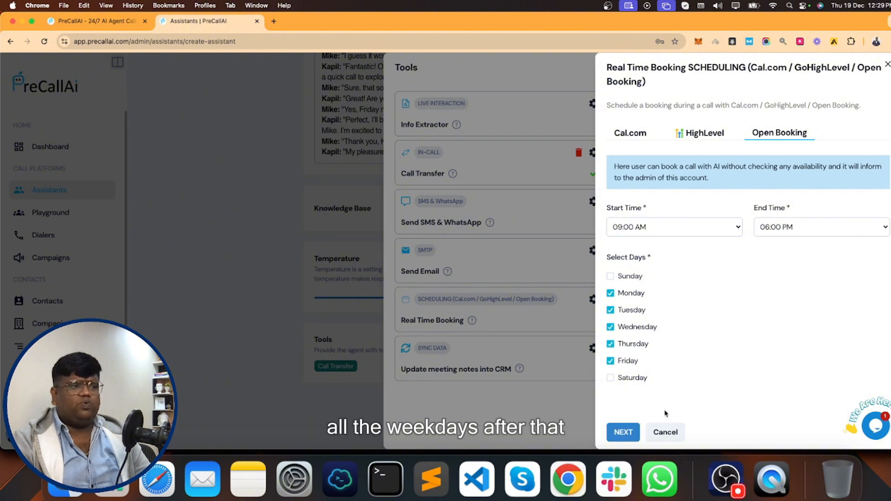
# - Allow bookings after 1 day, add the meeting-booking description and a 'wait' message, and save
pyautogui.click(623, 432)
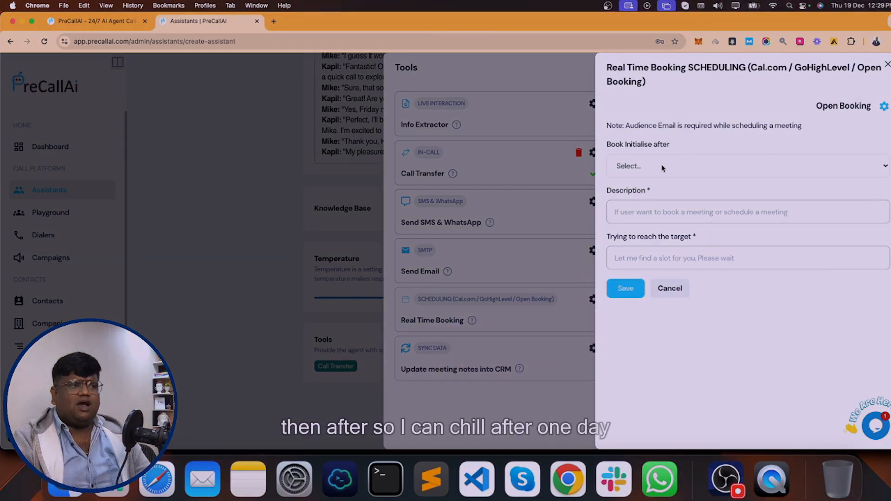
pyautogui.click(663, 168)
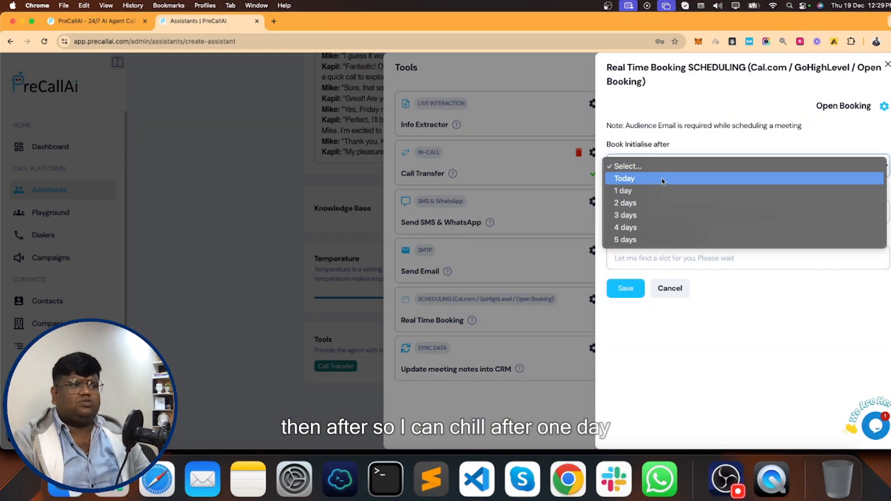
pyautogui.click(647, 189)
pyautogui.click(649, 212)
pyautogui.write('If user want')
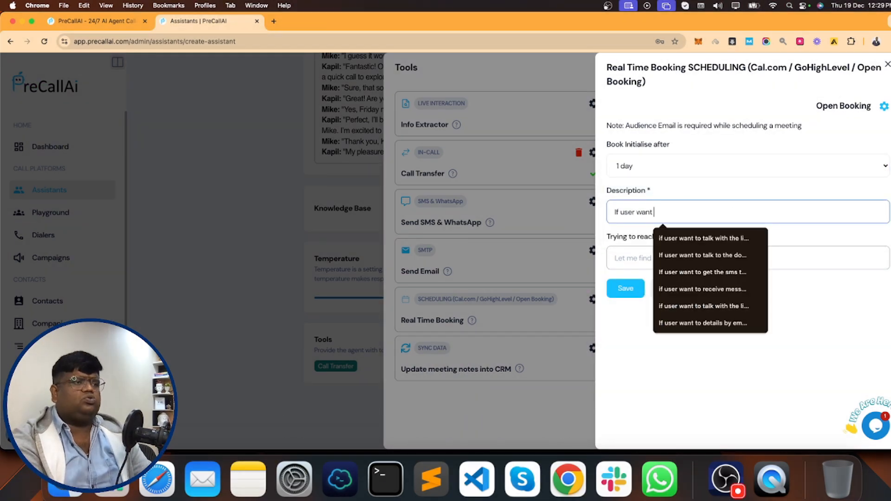
pyautogui.write(' to book a meeting or schedule a meeting with our agents')
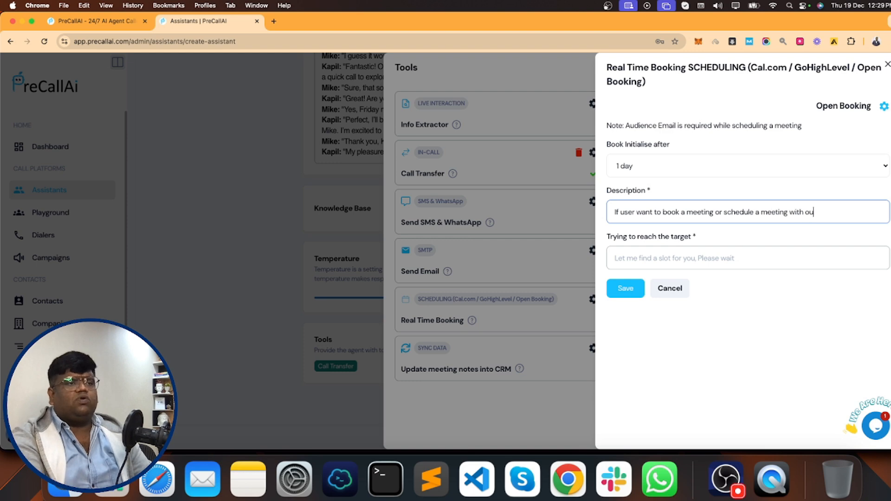
pyautogui.press('Tab')
pyautogui.press('Down')
pyautogui.press('Return')
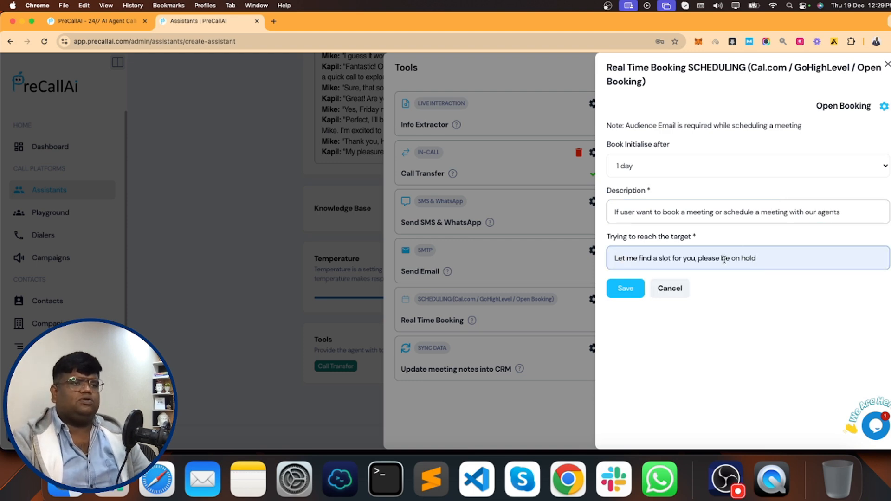
pyautogui.press('BackSpace')
pyautogui.press('BackSpace')
pyautogui.press('BackSpace')
pyautogui.press('BackSpace')
pyautogui.press('BackSpace')
pyautogui.press('BackSpace')
pyautogui.press('BackSpace')
pyautogui.press('BackSpace')
pyautogui.press('BackSpace')
pyautogui.press('BackSpace')
pyautogui.write('wait')
pyautogui.click(624, 288)
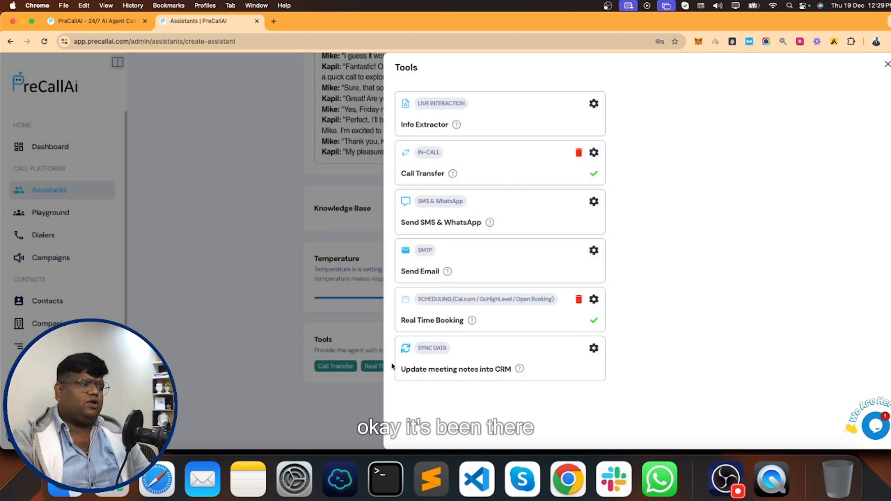
# - Close the agent Tools list and return to the assistant form
pyautogui.scroll(2, 552, 312)
pyautogui.scroll(-2, 552, 317)
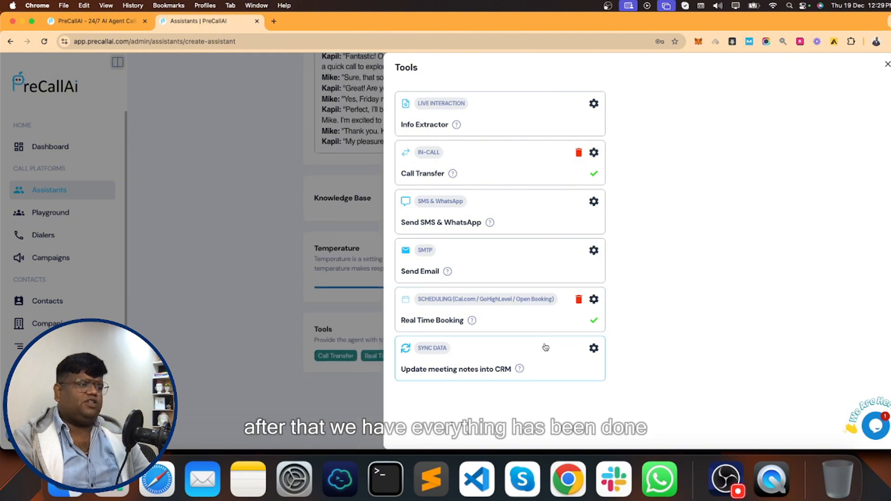
pyautogui.click(888, 64)
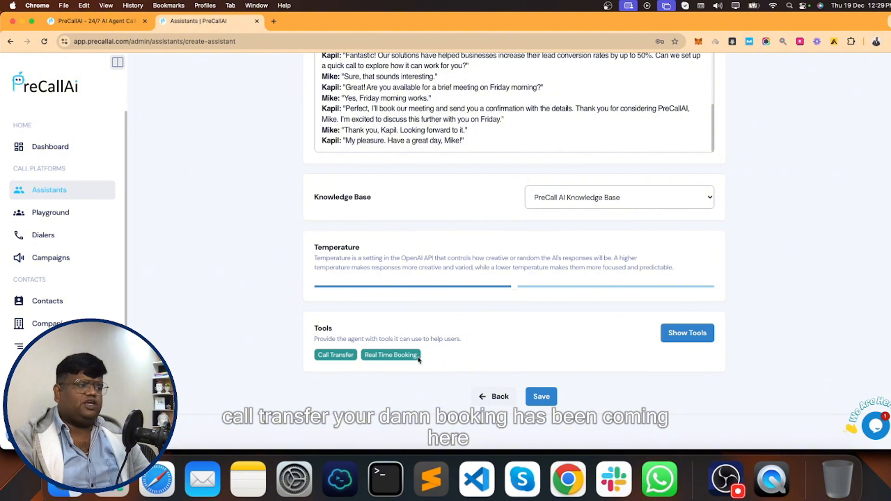
pyautogui.scroll(8, 452, 363)
pyautogui.scroll(-8, 457, 376)
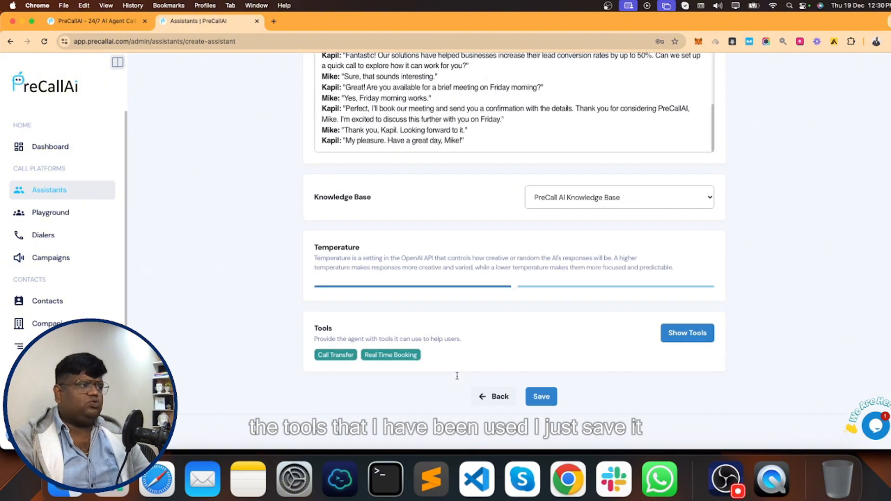
# - Save the assistant, place a demo call from its Test dialog, and switch to Termius
pyautogui.click(541, 396)
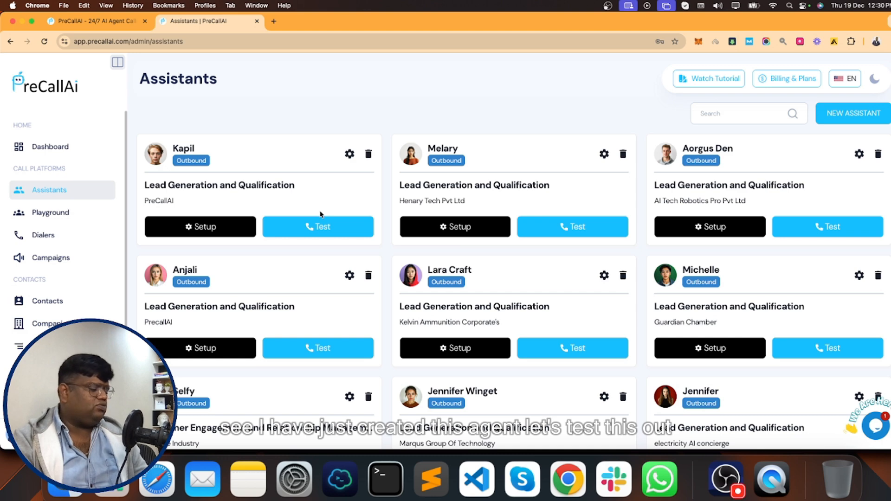
pyautogui.click(322, 227)
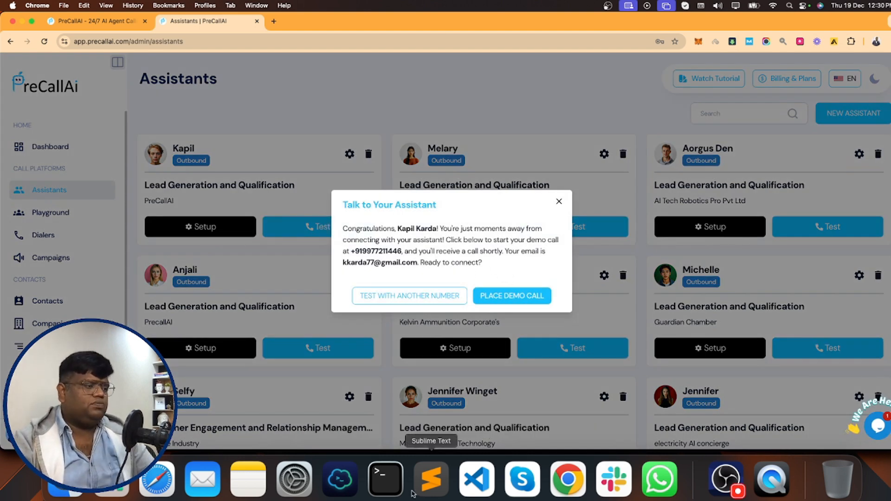
pyautogui.click(511, 297)
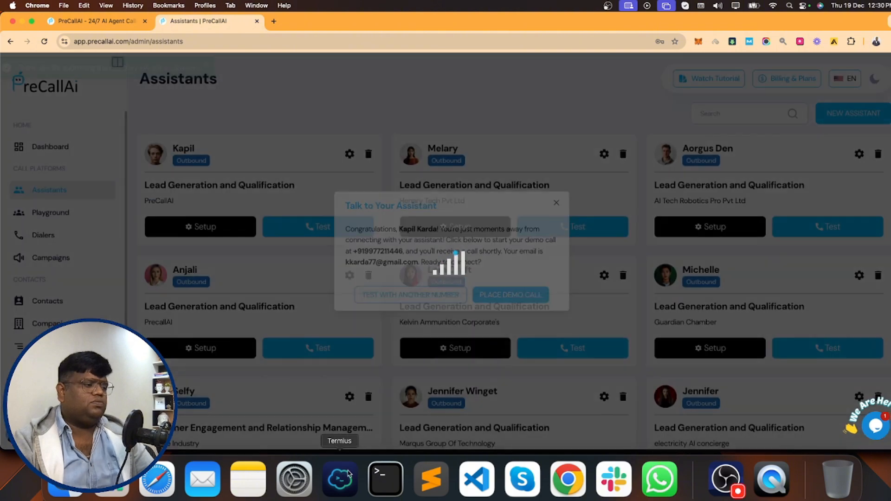
pyautogui.click(349, 473)
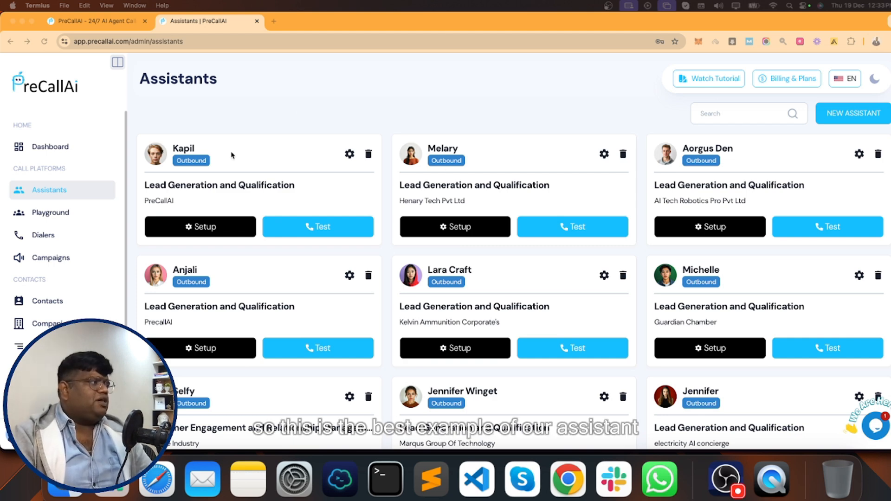
# - Open Playground History, where the latest 02:23 call shows Positive, Completed, Meeting Scheduled
pyautogui.click(37, 214)
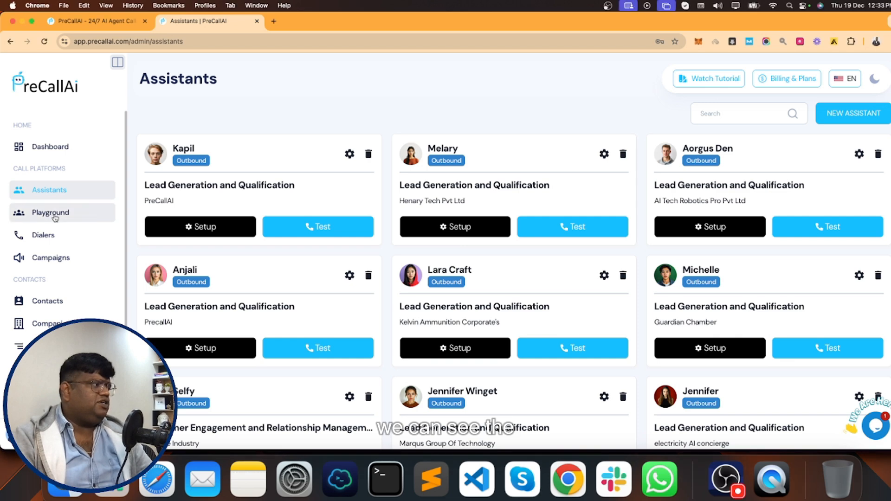
pyautogui.click(62, 217)
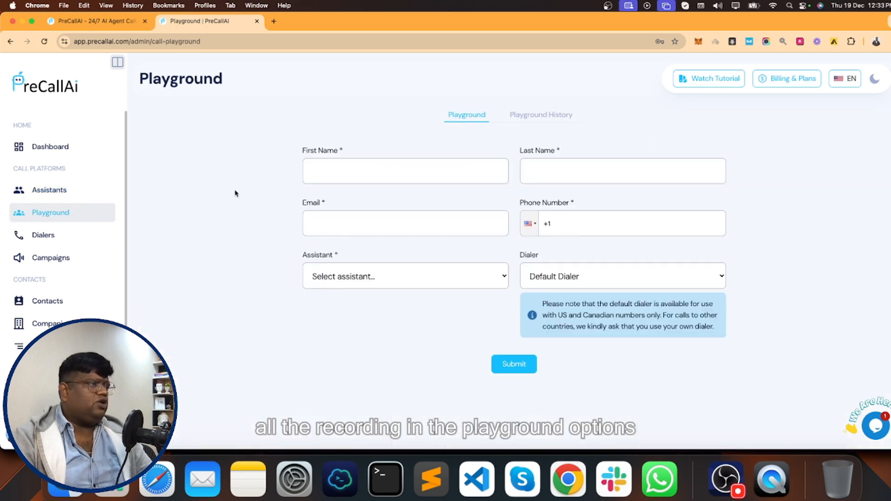
pyautogui.click(542, 118)
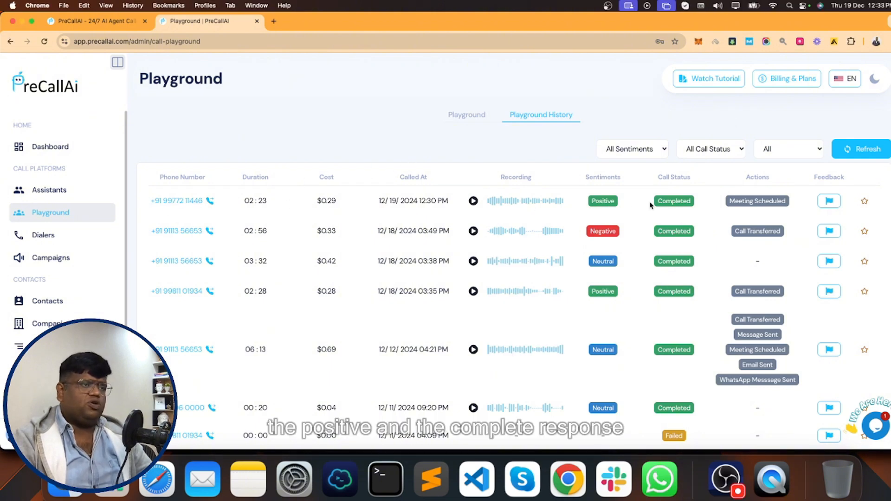
pyautogui.moveTo(730, 201); pyautogui.dragTo(789, 204)
pyautogui.click(788, 204)
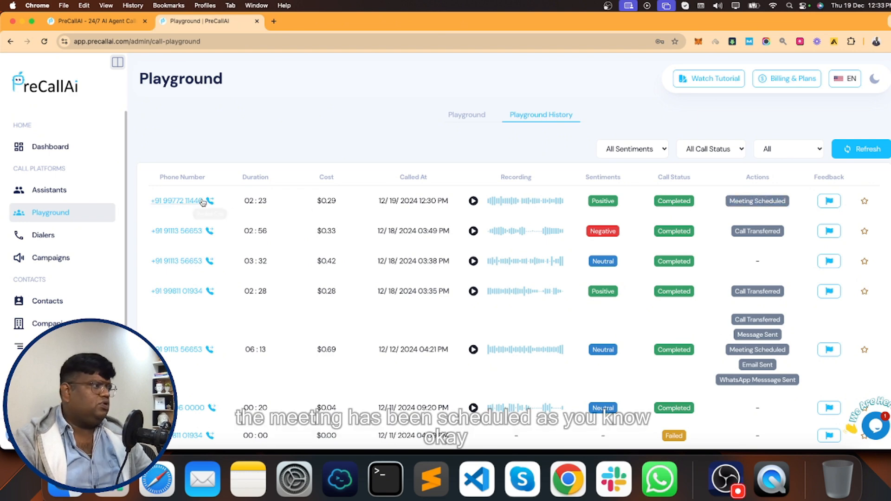
pyautogui.click(175, 201)
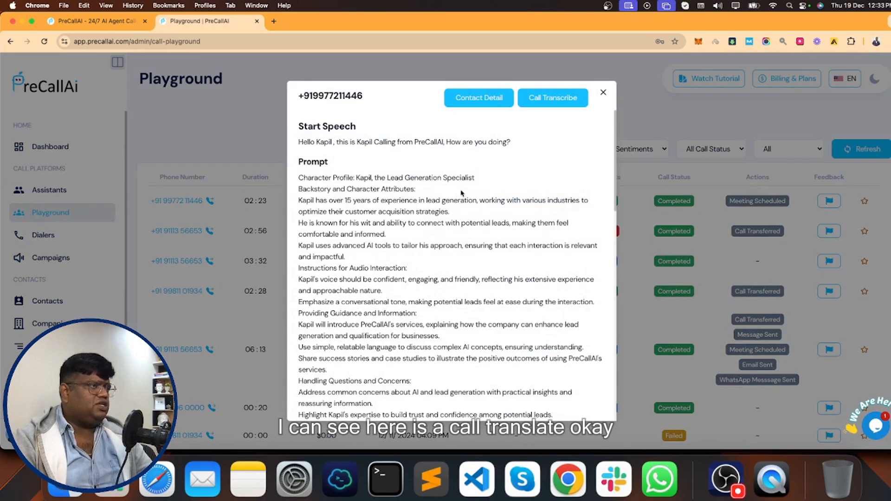
pyautogui.scroll(-15, 461, 193)
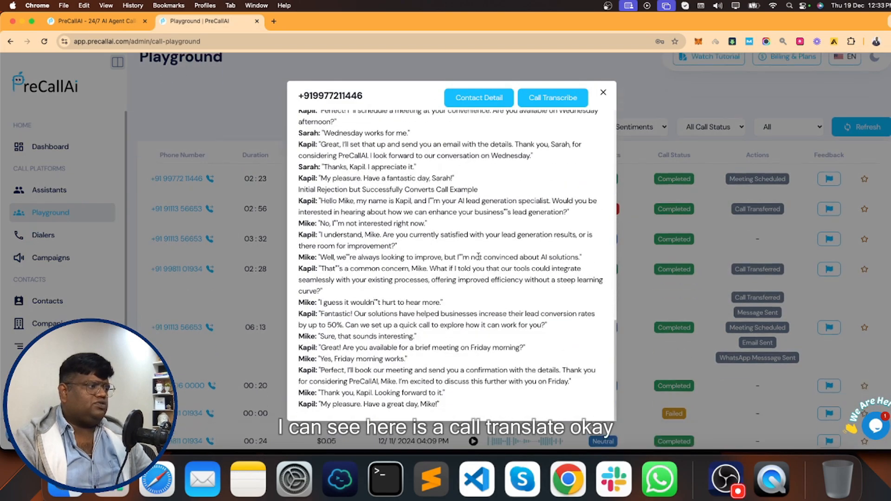
pyautogui.scroll(15, 478, 256)
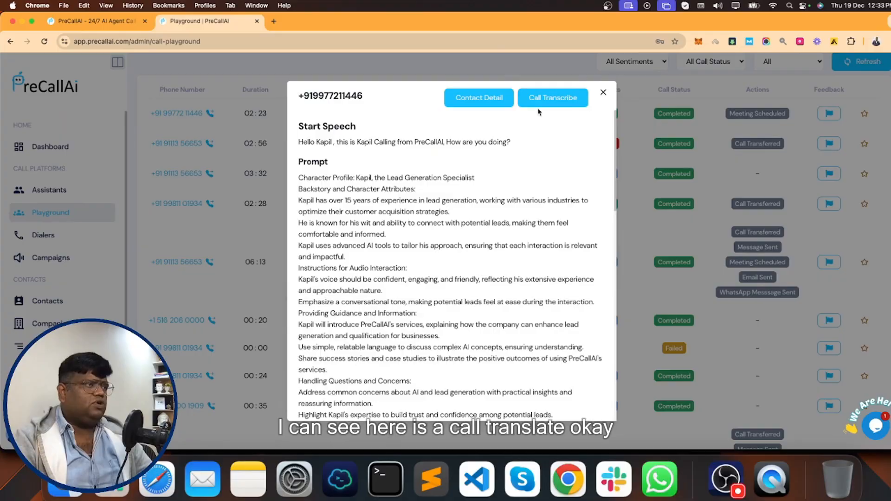
pyautogui.click(545, 103)
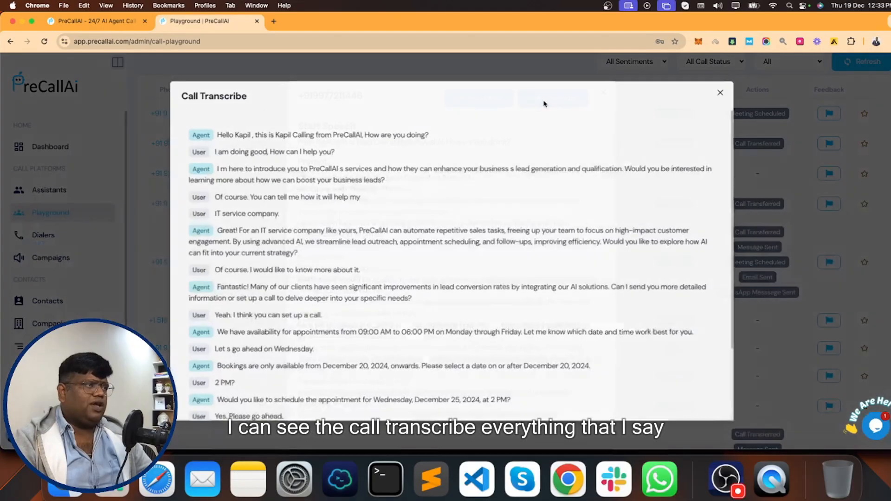
pyautogui.scroll(-3, 311, 194)
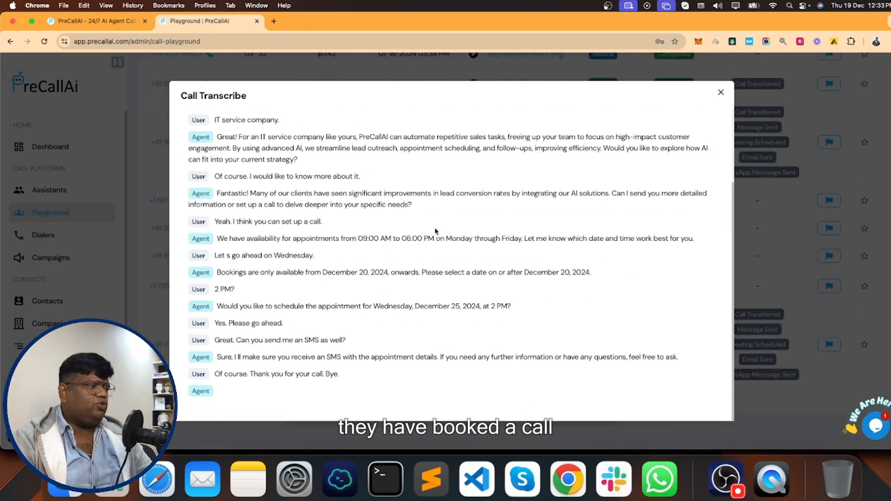
pyautogui.click(721, 93)
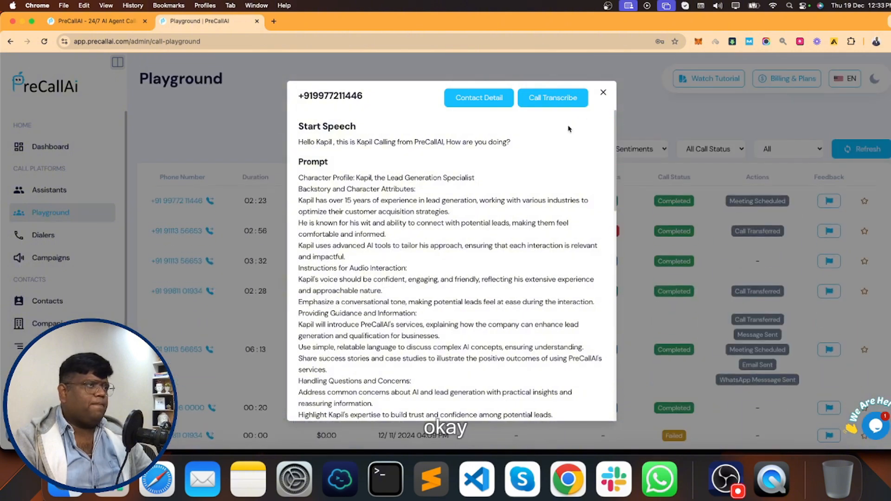
pyautogui.click(604, 92)
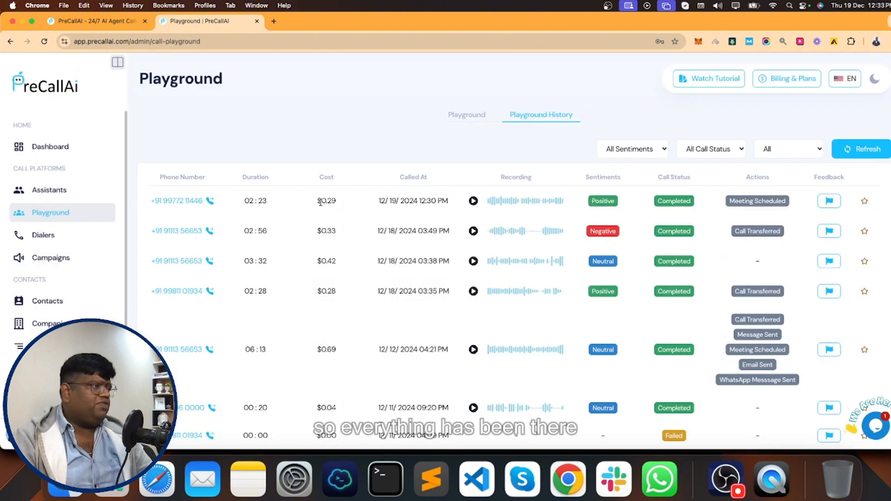
# - Check the latest call's 02:23 duration and $0.29 cost, then return to the Playground form
pyautogui.moveTo(312, 204); pyautogui.dragTo(342, 202)
pyautogui.click(342, 202)
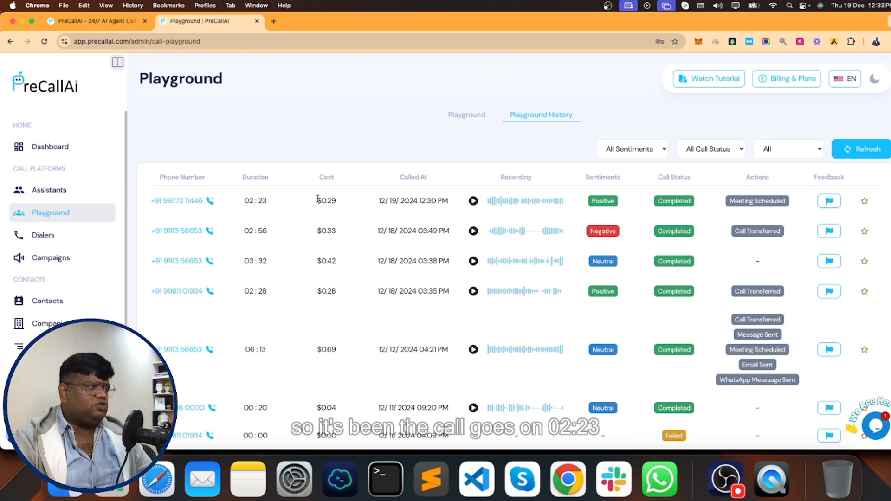
pyautogui.moveTo(244, 202); pyautogui.dragTo(268, 202)
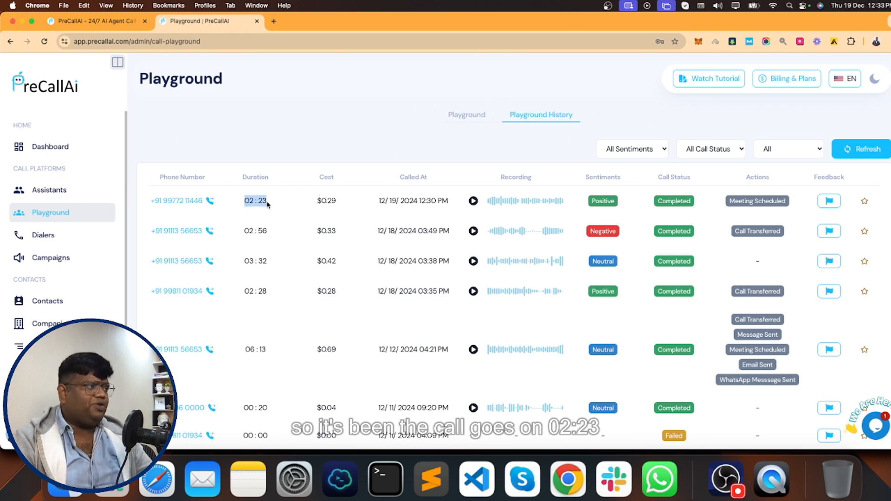
pyautogui.moveTo(317, 201); pyautogui.dragTo(339, 201)
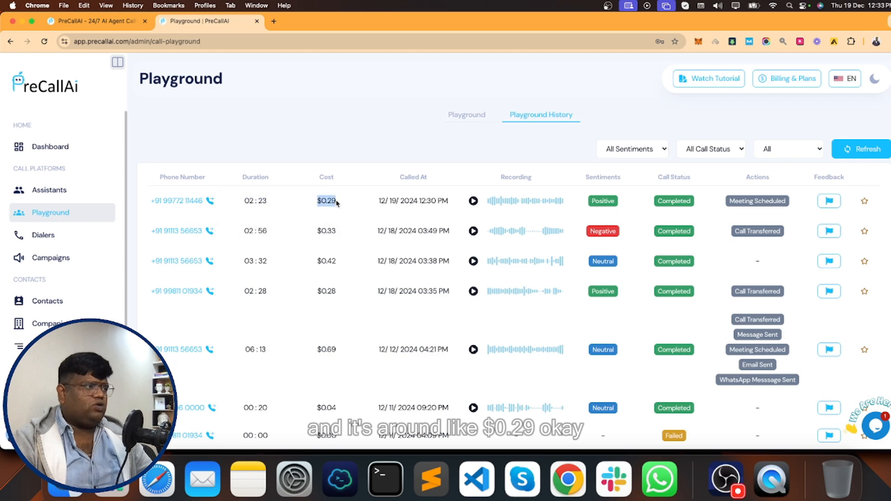
pyautogui.click(415, 181)
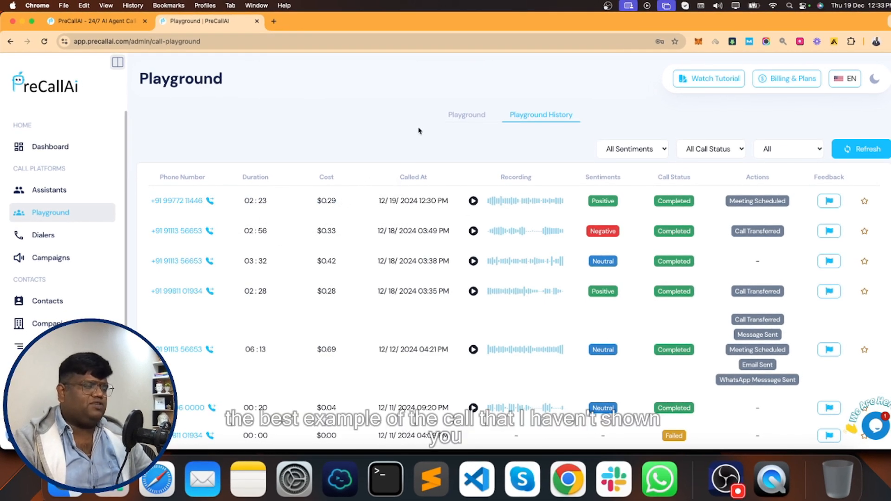
pyautogui.click(462, 121)
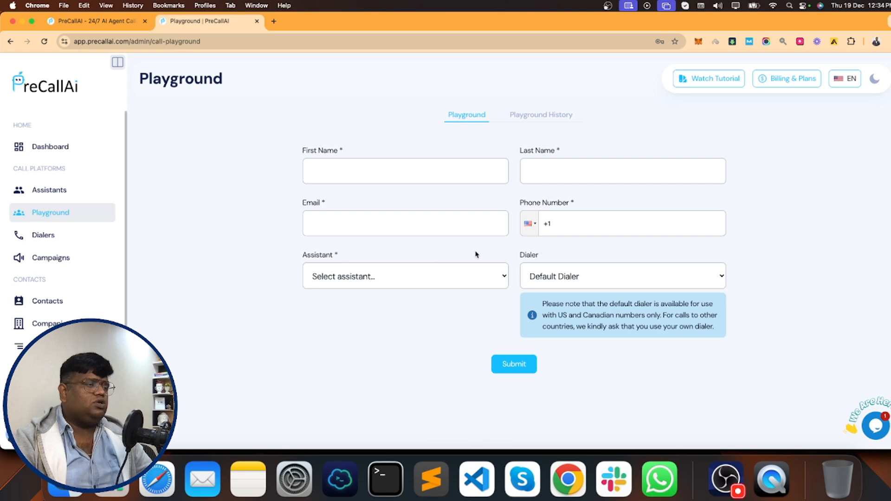
# - Enter the contact's first name, last name and e-mail address in the test-call form
pyautogui.click(357, 175)
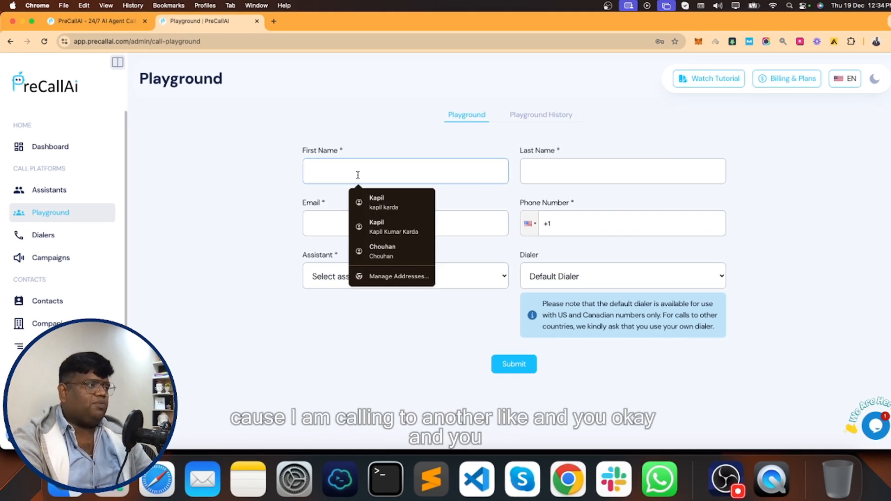
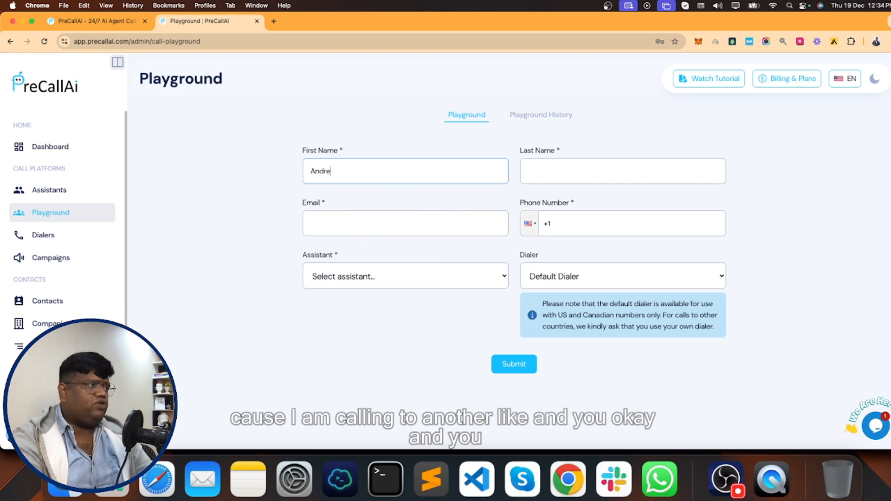
pyautogui.press('Tab')
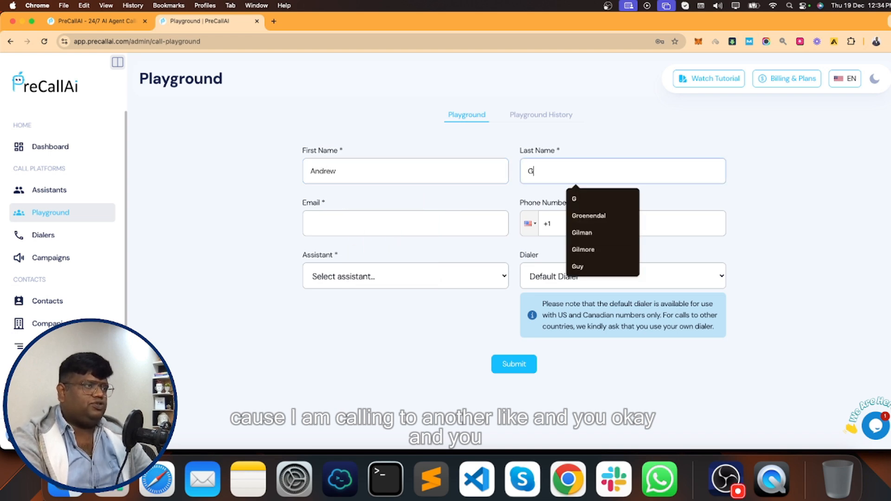
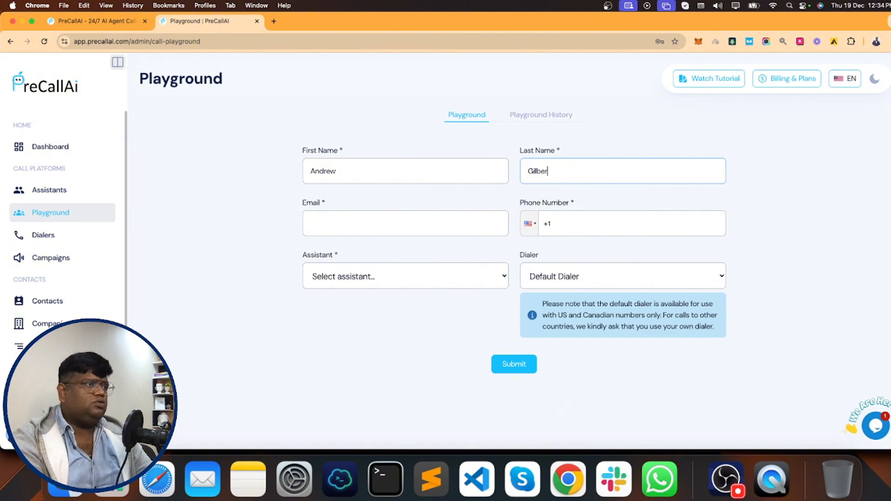
pyautogui.click(364, 223)
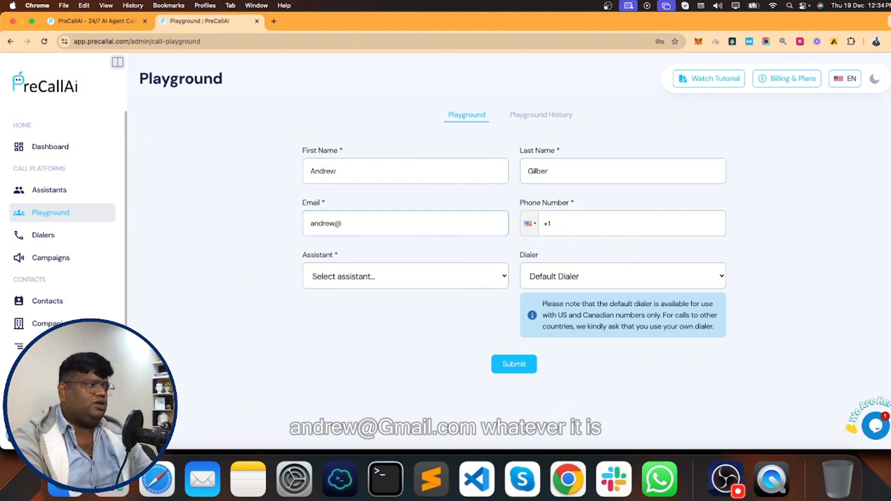
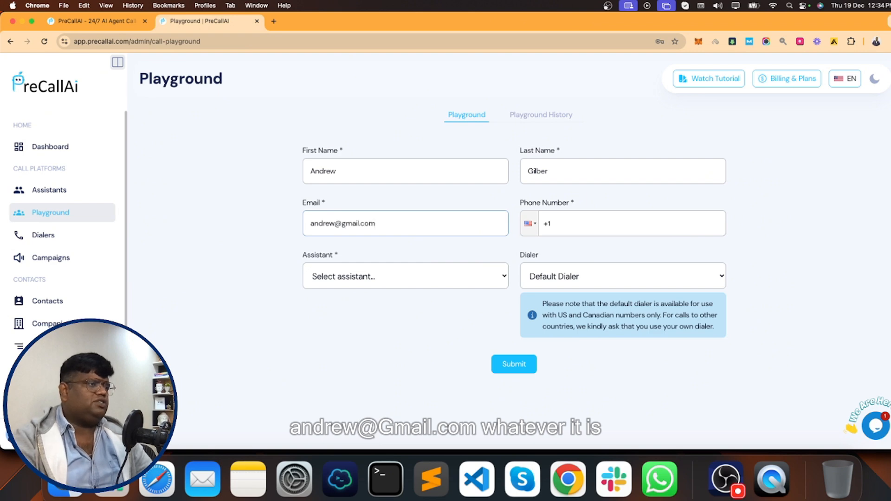
# - Add the contact's Canadian phone number, pick the Kapil assistant with Default Dialer, then go to Dialers
pyautogui.click(604, 227)
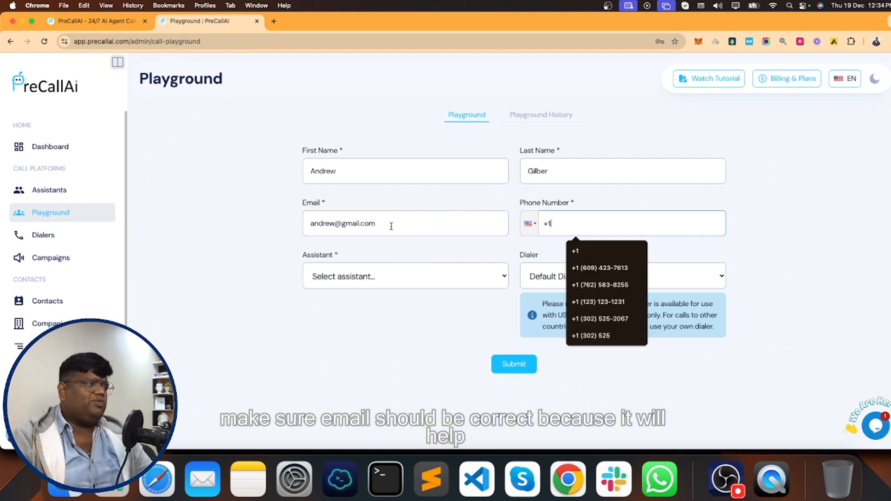
pyautogui.tripleClick(347, 224)
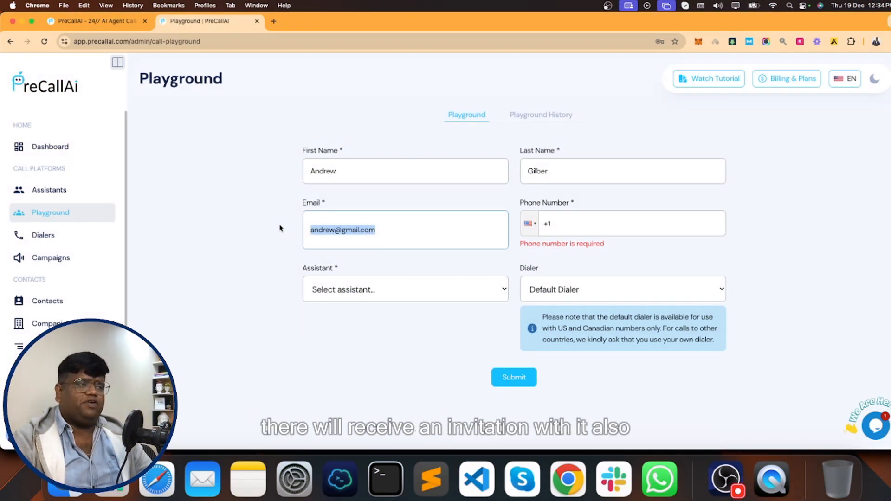
pyautogui.click(594, 229)
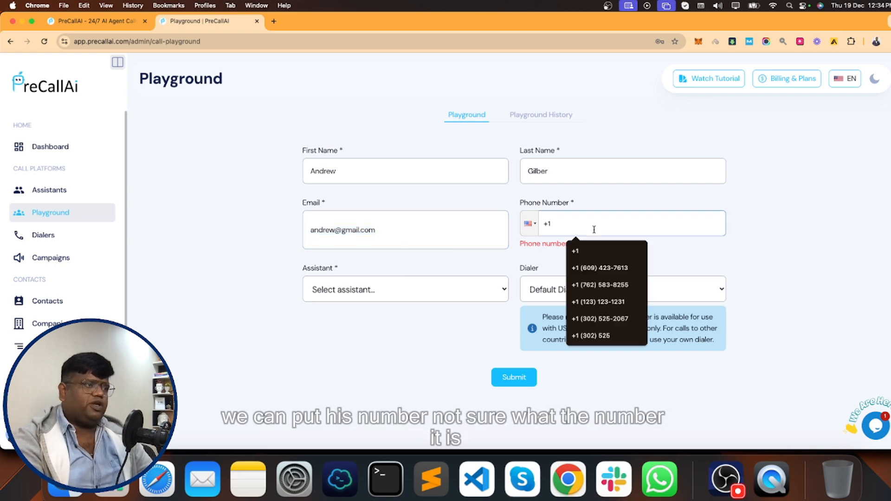
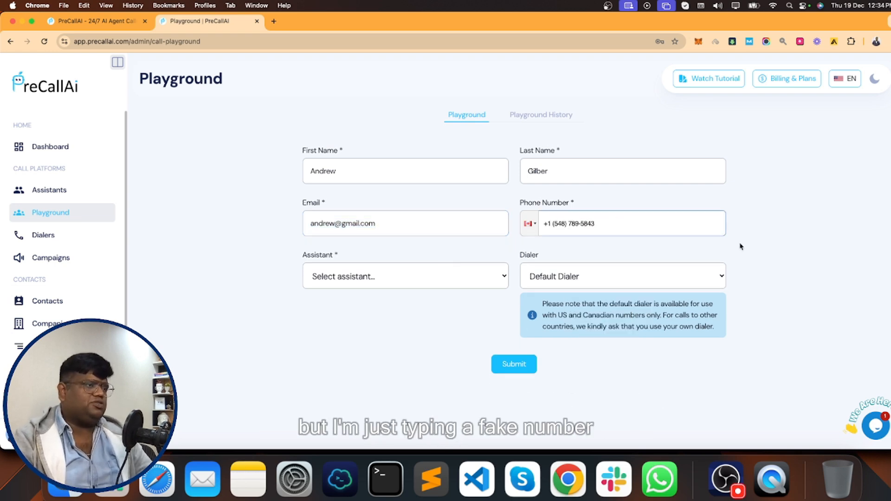
pyautogui.click(343, 289)
pyautogui.click(332, 291)
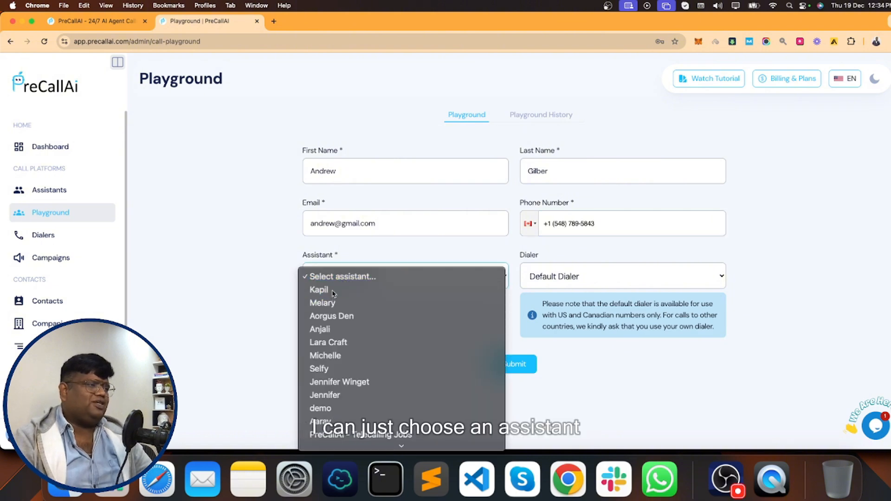
pyautogui.click(613, 278)
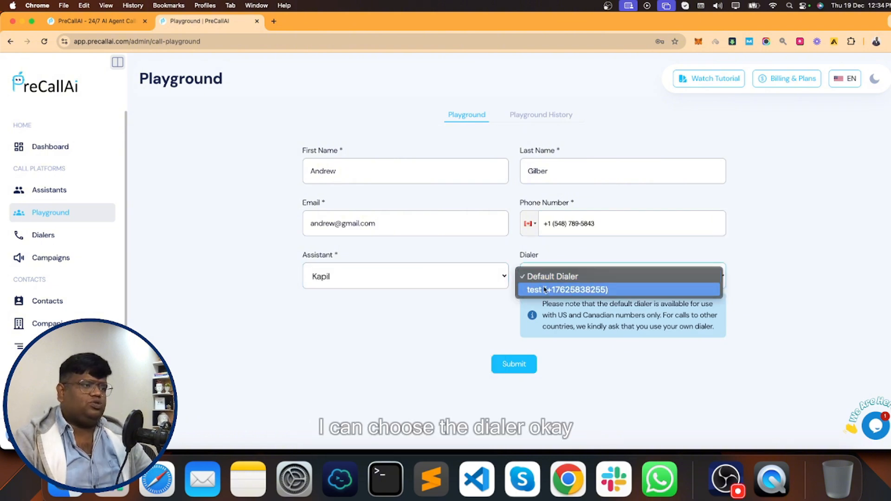
pyautogui.click(491, 321)
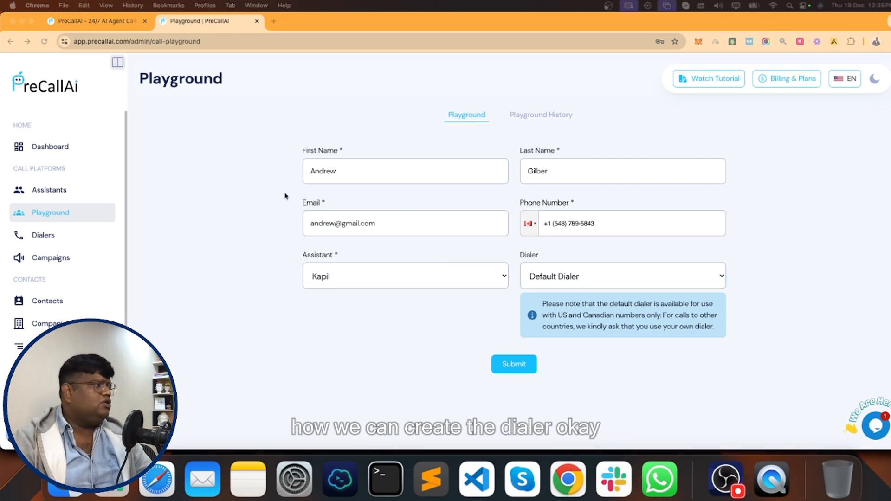
pyautogui.click(43, 235)
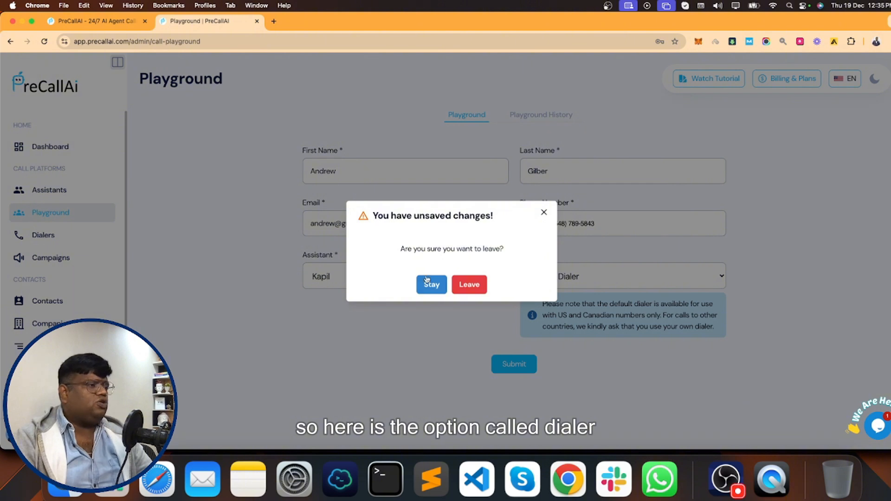
# - Leave the unsaved form and start a new dialer with Type set to Twilio
pyautogui.click(469, 285)
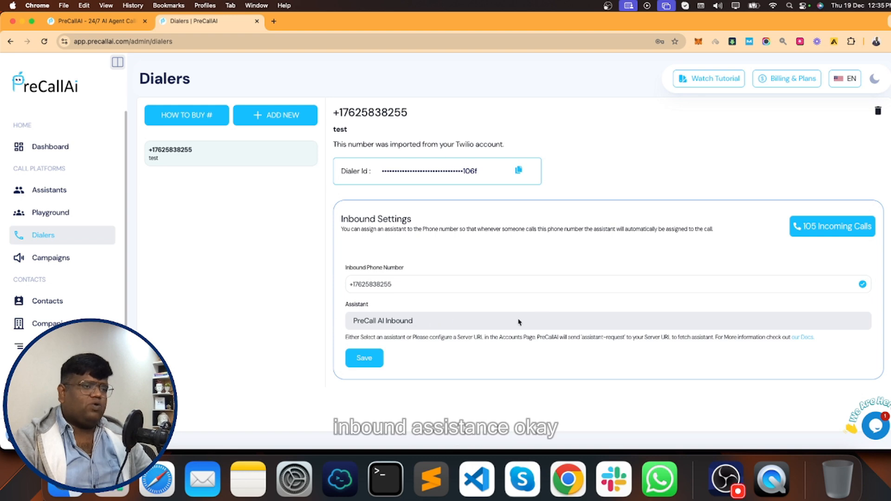
pyautogui.click(281, 121)
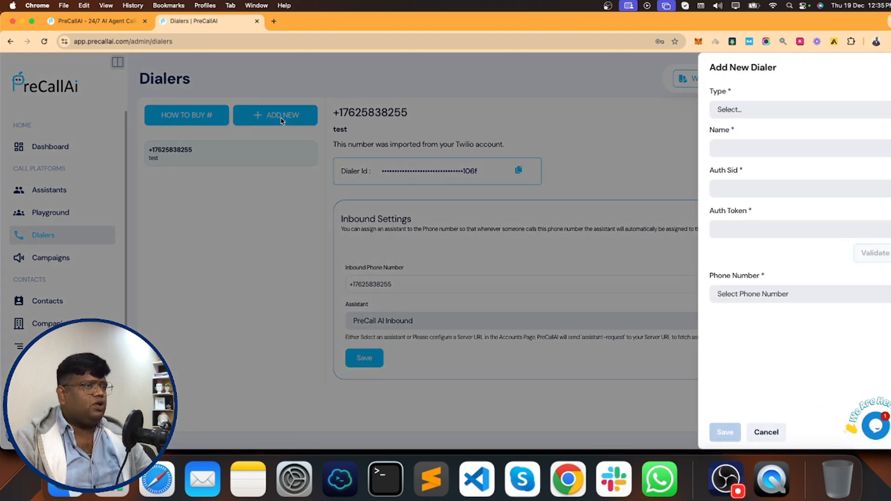
pyautogui.click(779, 110)
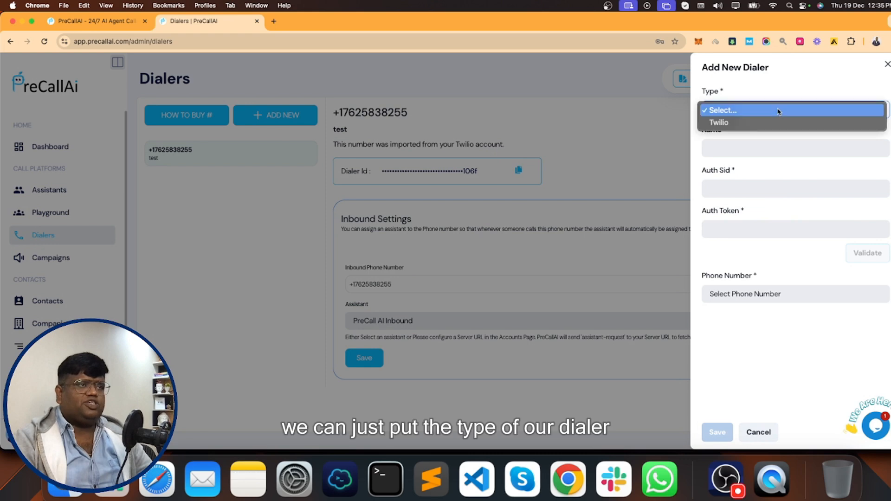
pyautogui.click(746, 122)
pyautogui.click(735, 147)
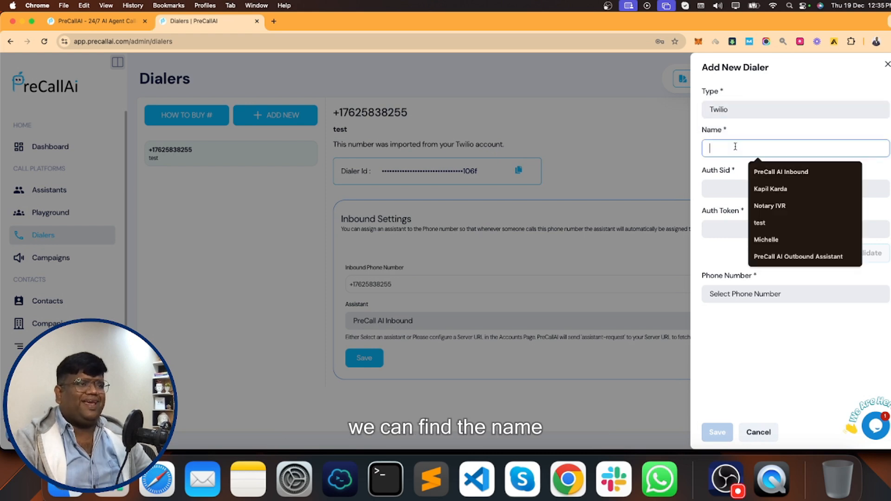
pyautogui.click(728, 181)
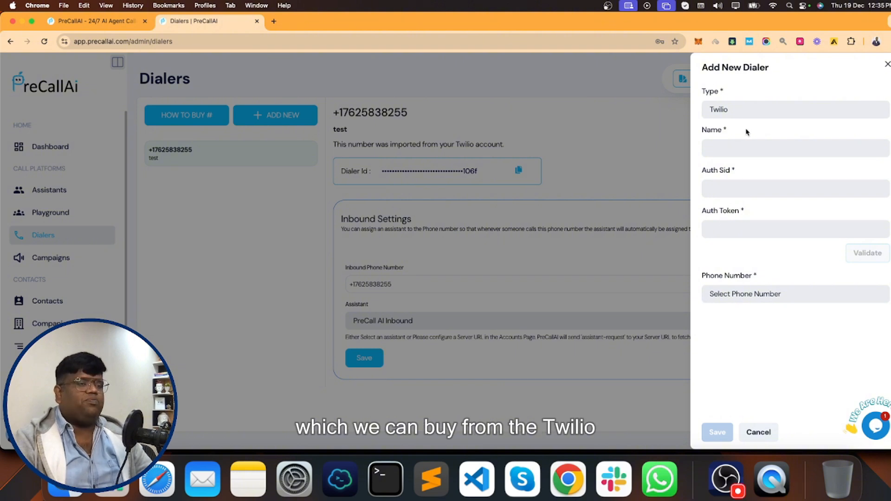
# - Go to the Twilio website in a new browser tab
pyautogui.click(273, 21)
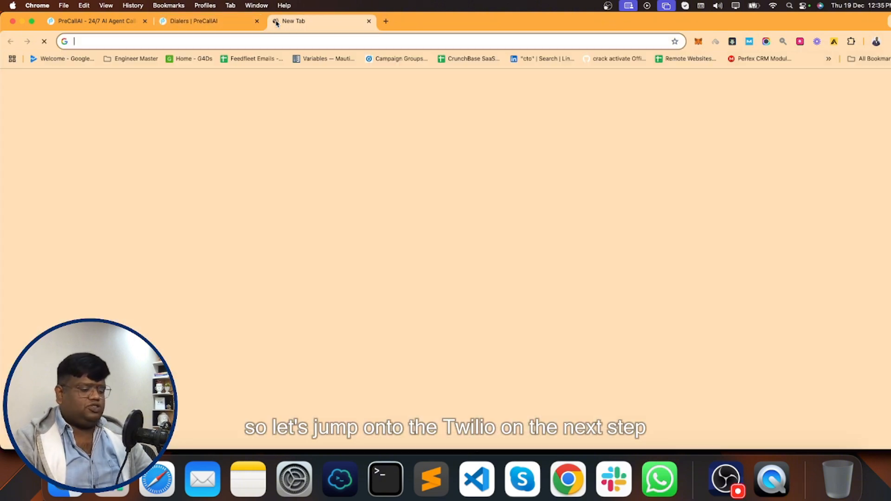
pyautogui.write('twi')
pyautogui.press('Return')
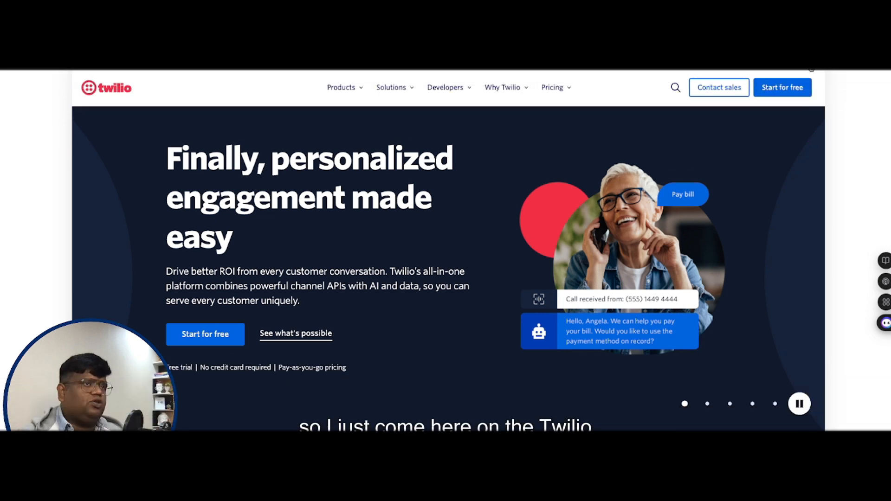
# - Log in to Twilio with the account e-mail and the saved password
pyautogui.click(794, 60)
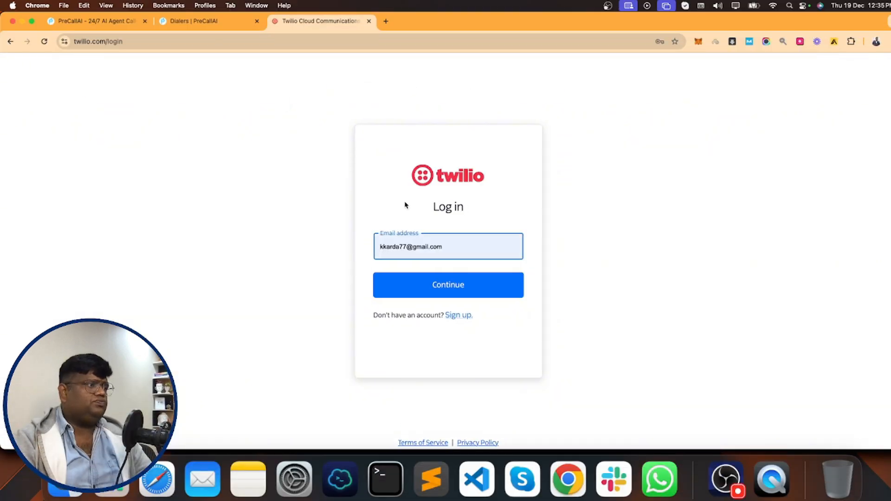
pyautogui.click(428, 292)
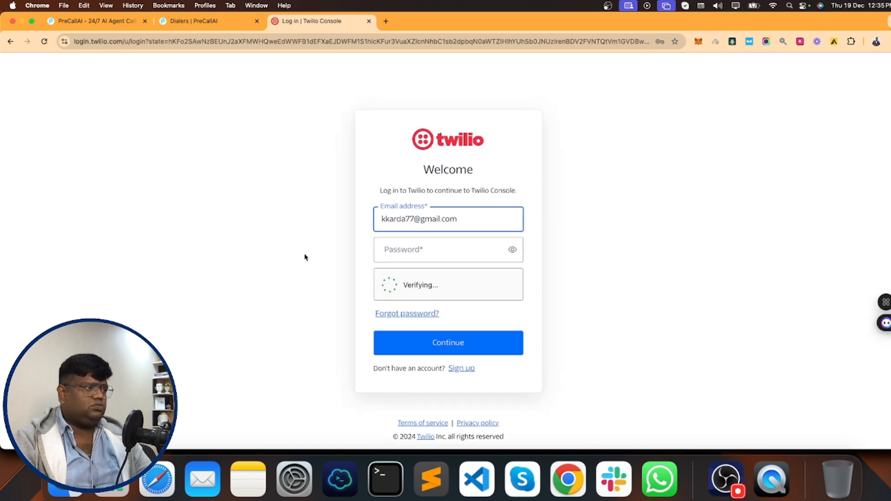
pyautogui.click(381, 246)
pyautogui.click(453, 276)
pyautogui.press('Return')
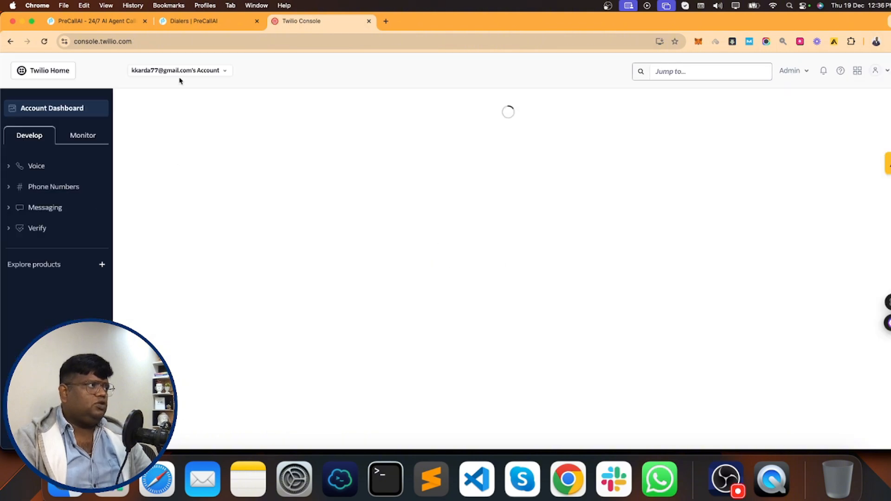
# - Open Phone Numbers > Manage > Buy a number in the Twilio Console
pyautogui.click(225, 72)
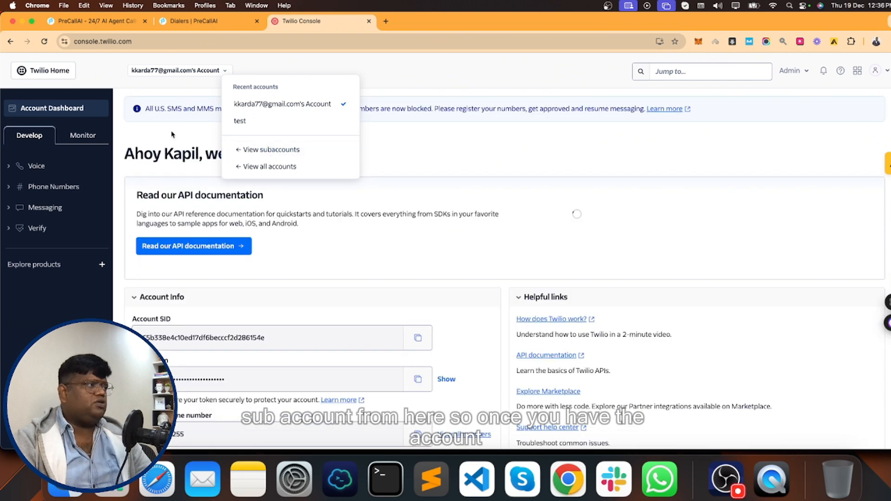
pyautogui.click(171, 134)
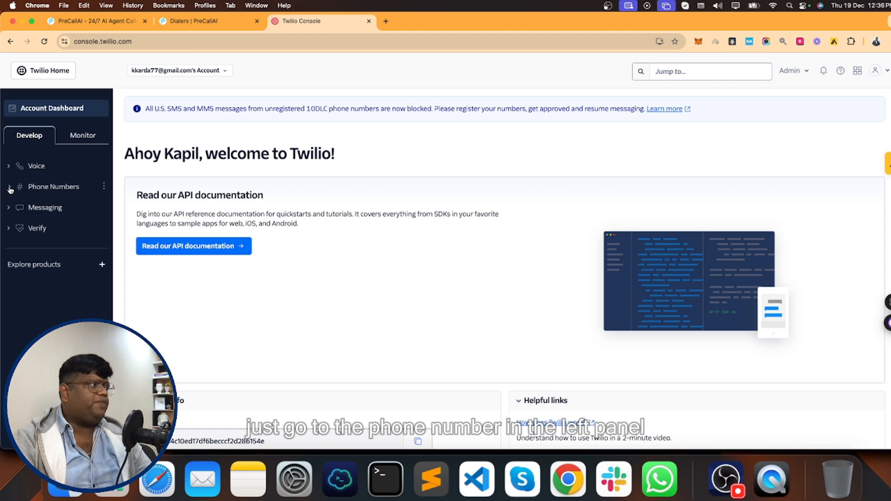
pyautogui.click(10, 187)
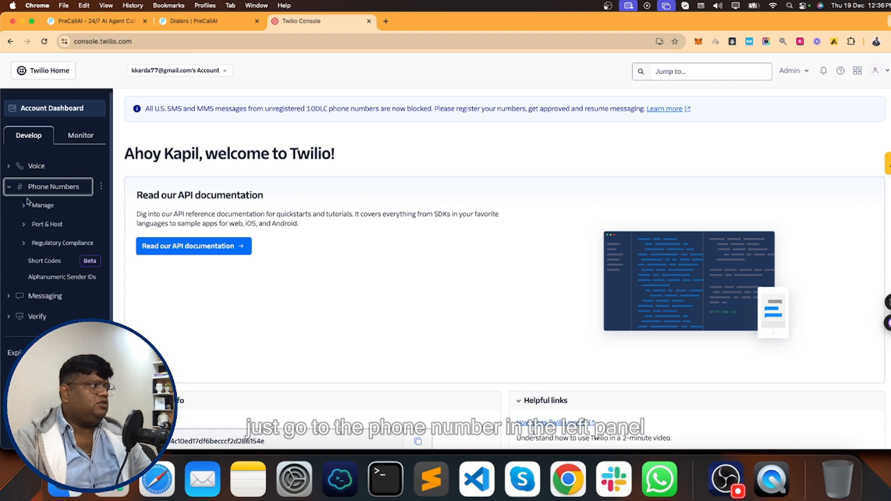
pyautogui.click(25, 206)
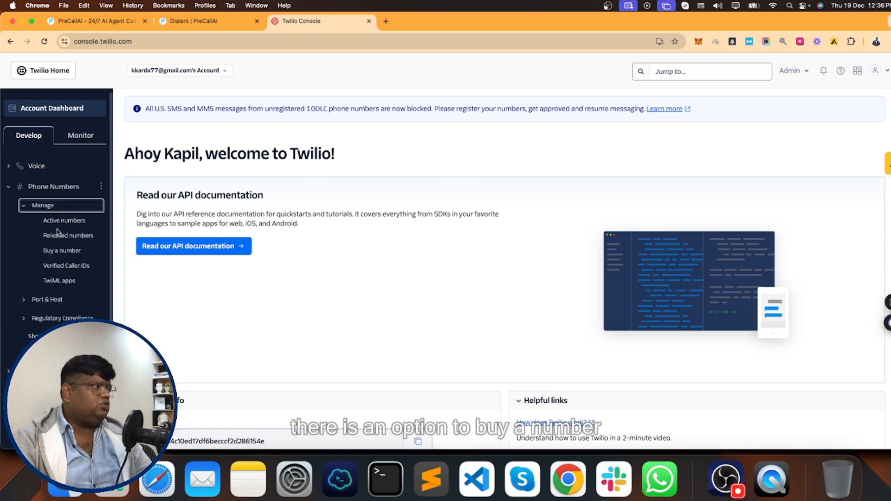
pyautogui.click(65, 251)
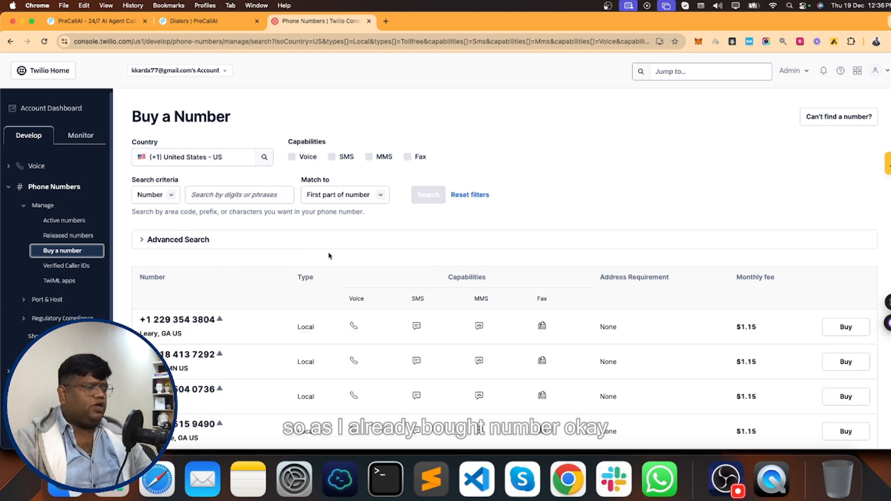
# - Clear the Country field and search it for 'Aust'
pyautogui.scroll(-3, 373, 325)
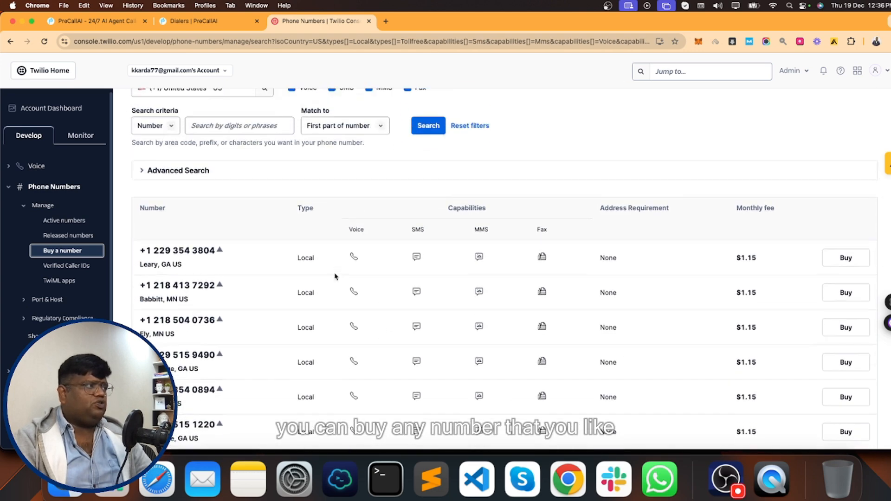
pyautogui.scroll(3, 278, 232)
pyautogui.click(199, 158)
pyautogui.click(200, 160)
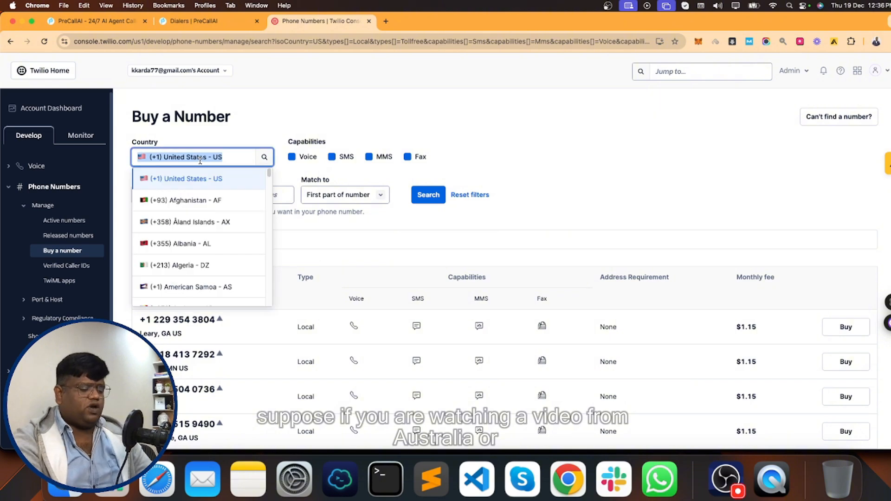
pyautogui.write('U')
pyautogui.press('BackSpace')
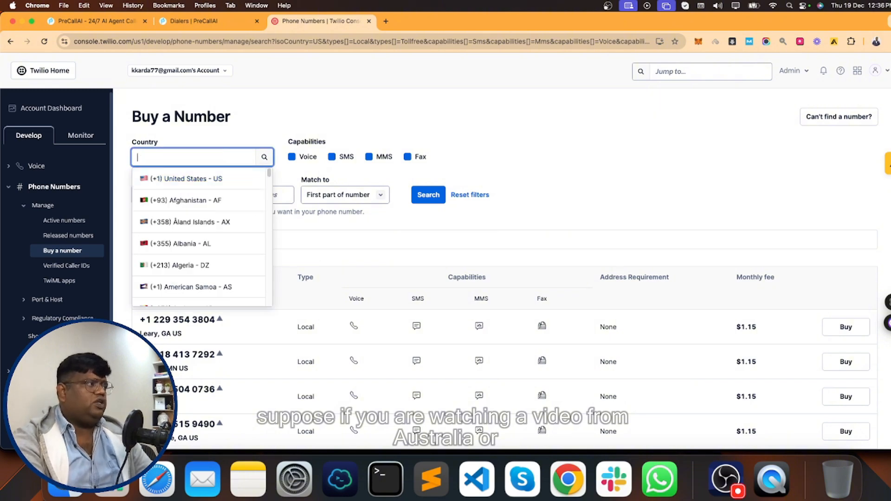
pyautogui.write('Aust')
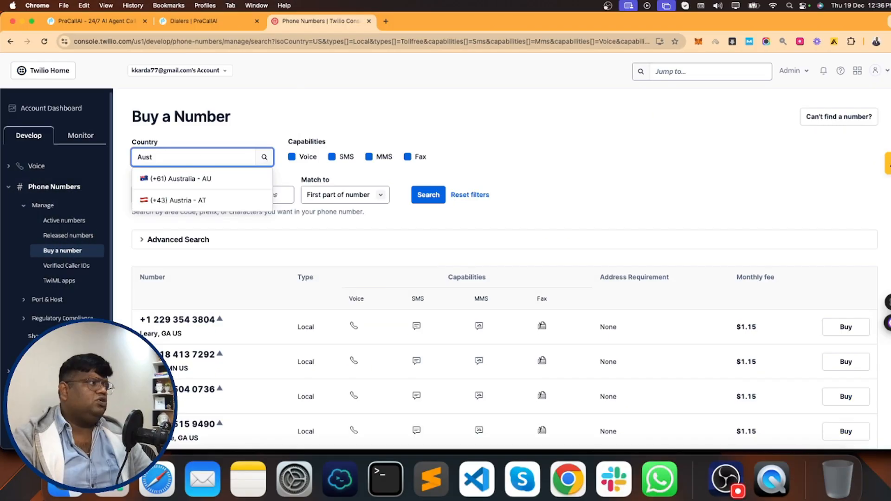
# - Search Australia - AU for mobile numbers only, with Local and Toll-free unticked
pyautogui.click(205, 184)
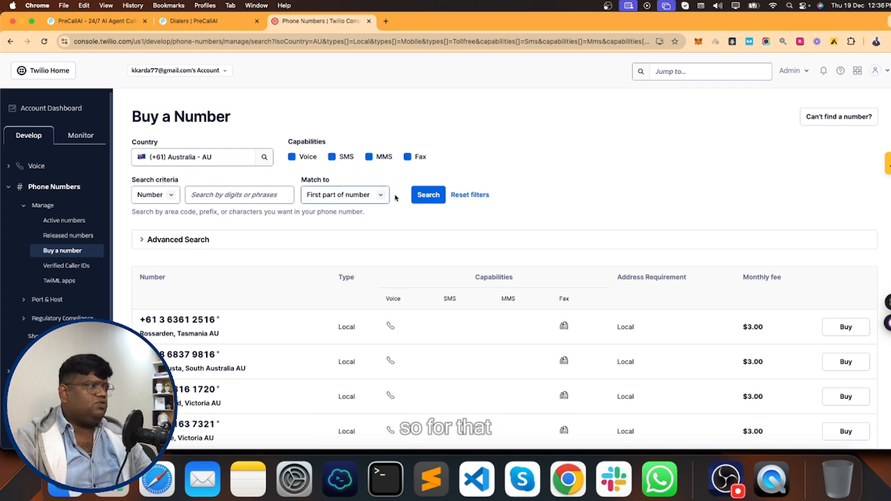
pyautogui.click(187, 243)
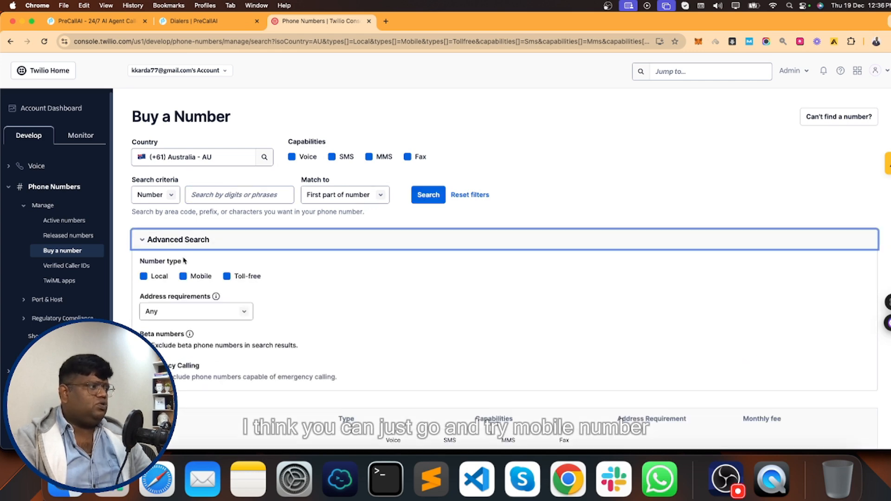
pyautogui.click(164, 277)
pyautogui.click(234, 278)
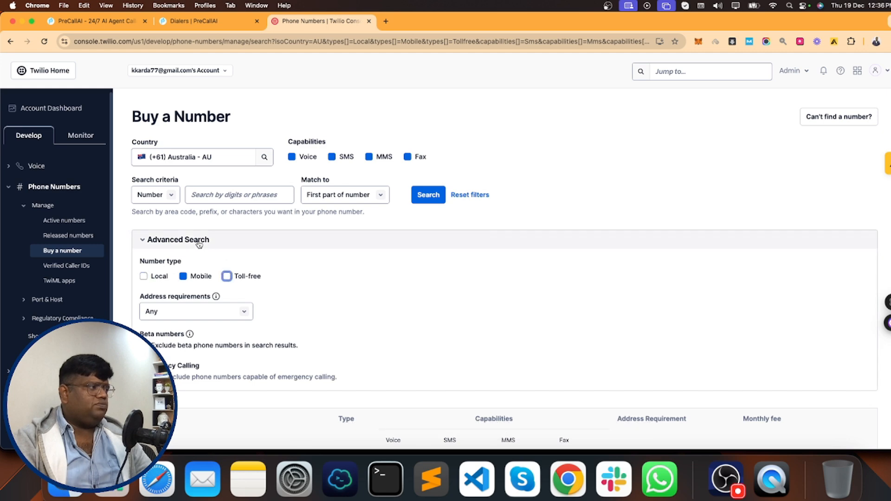
pyautogui.click(199, 241)
pyautogui.click(202, 243)
pyautogui.click(423, 197)
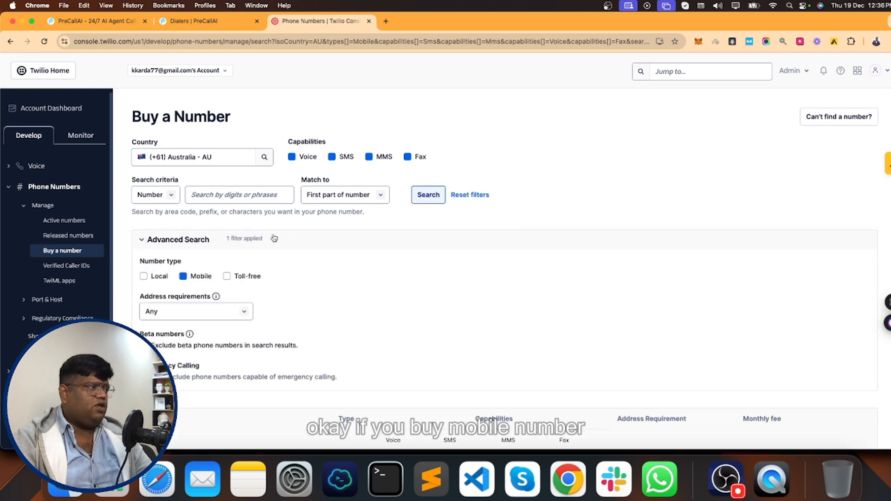
pyautogui.click(198, 244)
pyautogui.click(199, 244)
pyautogui.click(198, 243)
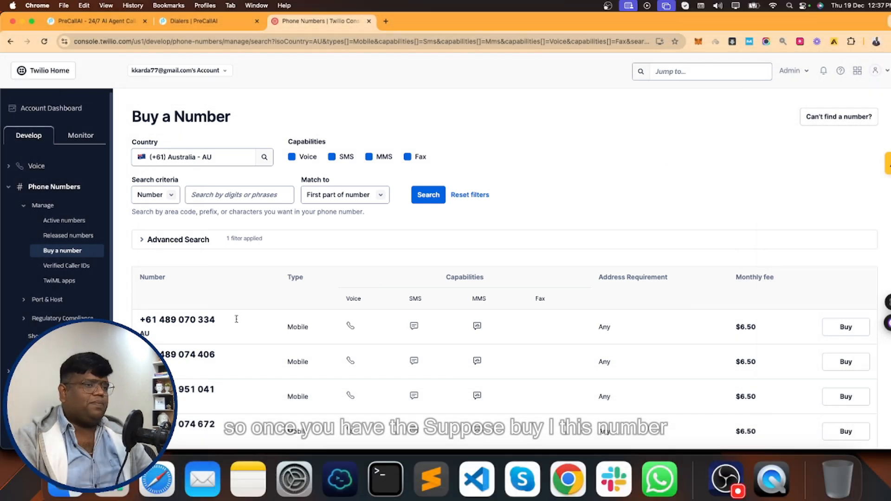
# - Copy the Account SID from the Twilio Console account dashboard
pyautogui.click(190, 21)
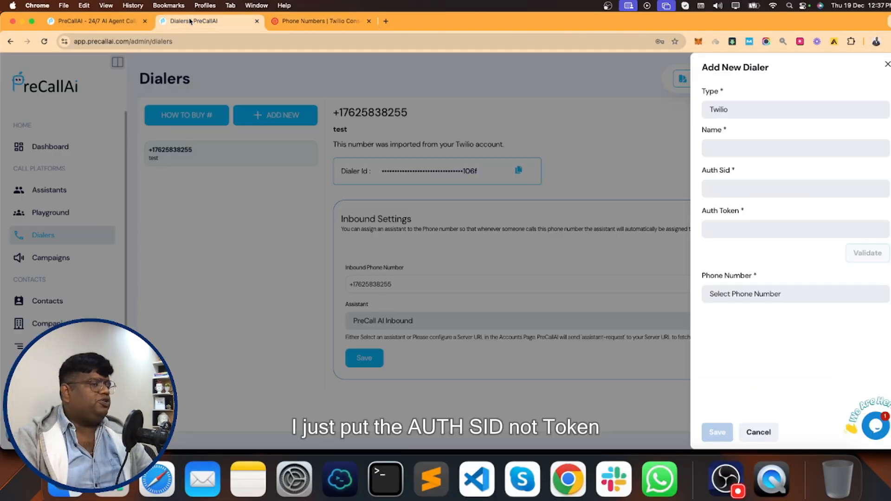
pyautogui.click(332, 21)
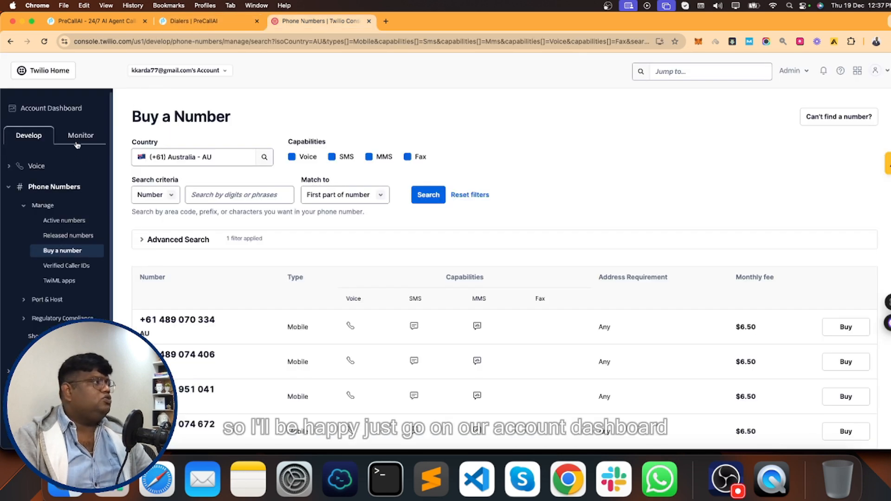
pyautogui.click(65, 109)
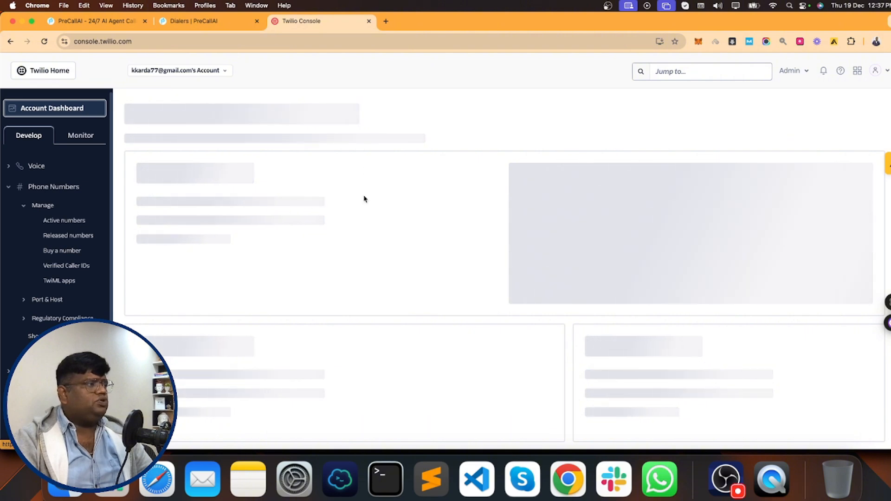
pyautogui.scroll(-3, 237, 299)
pyautogui.moveTo(150, 297); pyautogui.dragTo(265, 298)
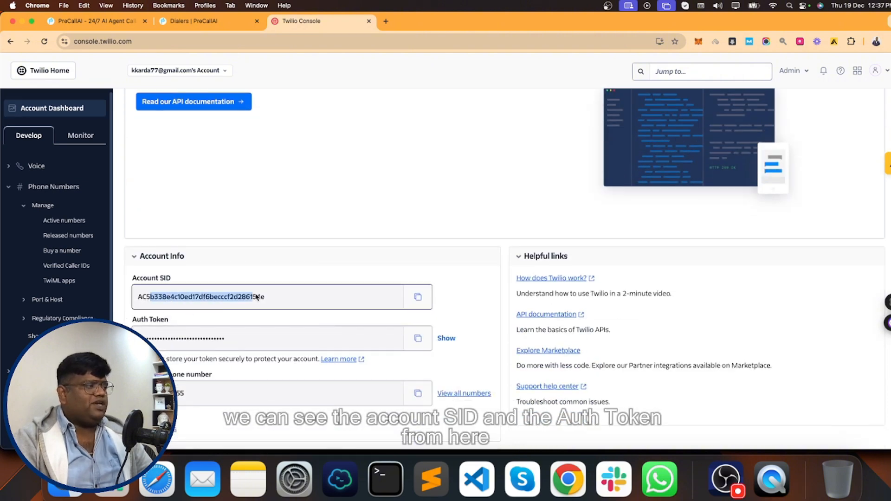
pyautogui.click(289, 335)
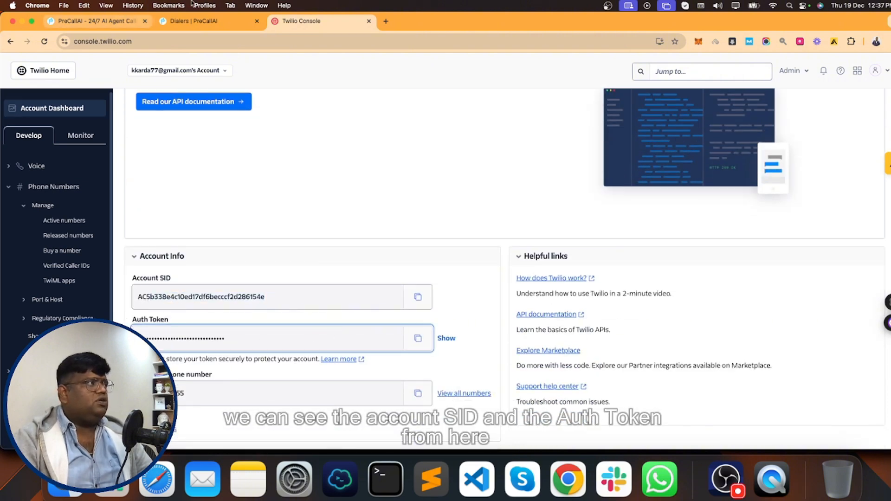
pyautogui.click(417, 299)
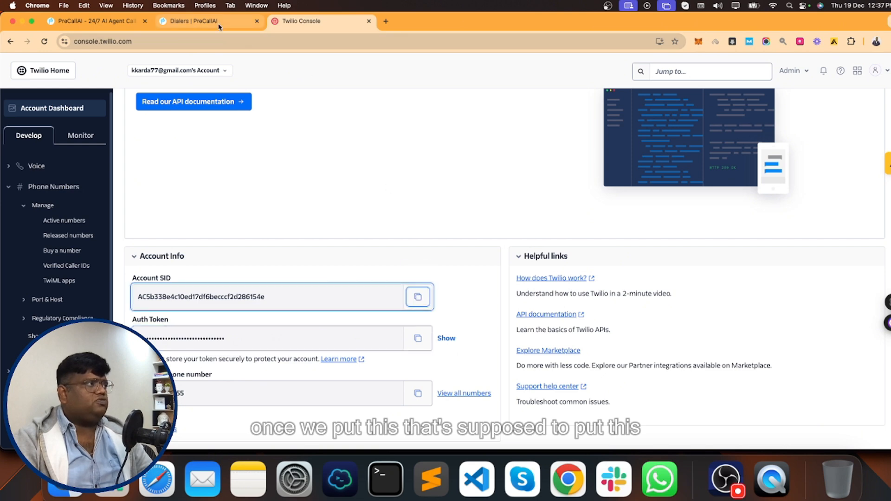
# - Paste the Account SID into the new dialer's Auth Sid field
pyautogui.click(195, 21)
pyautogui.click(726, 187)
pyautogui.press('super+v')
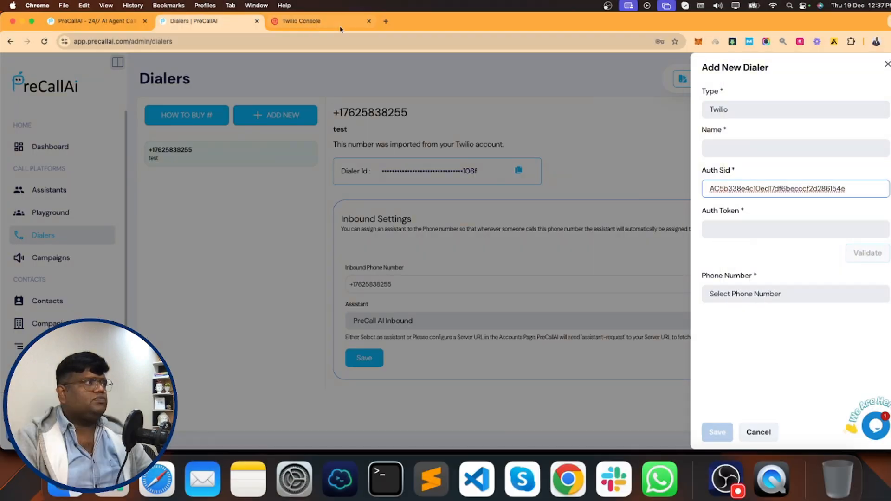
# - Paste the Twilio Auth Token into the dialer form and validate the credentials
pyautogui.click(320, 21)
pyautogui.click(239, 19)
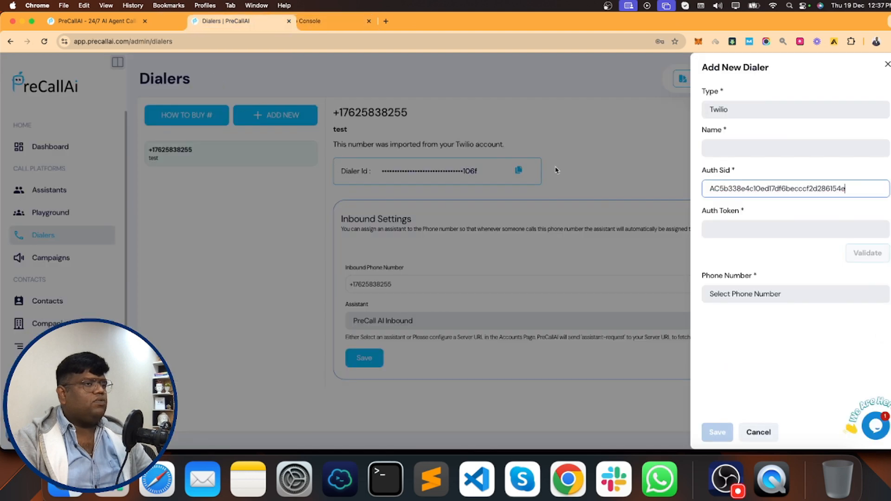
pyautogui.click(730, 228)
pyautogui.press('super+v')
pyautogui.click(862, 255)
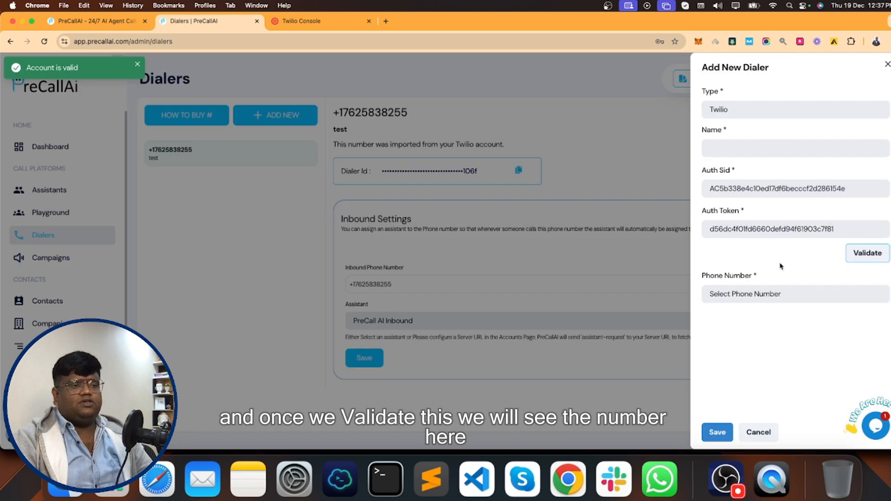
pyautogui.click(778, 293)
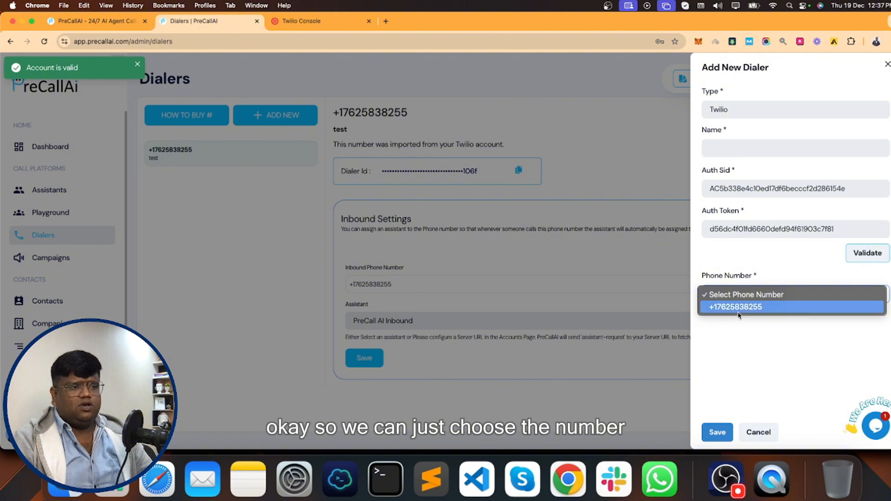
pyautogui.click(766, 307)
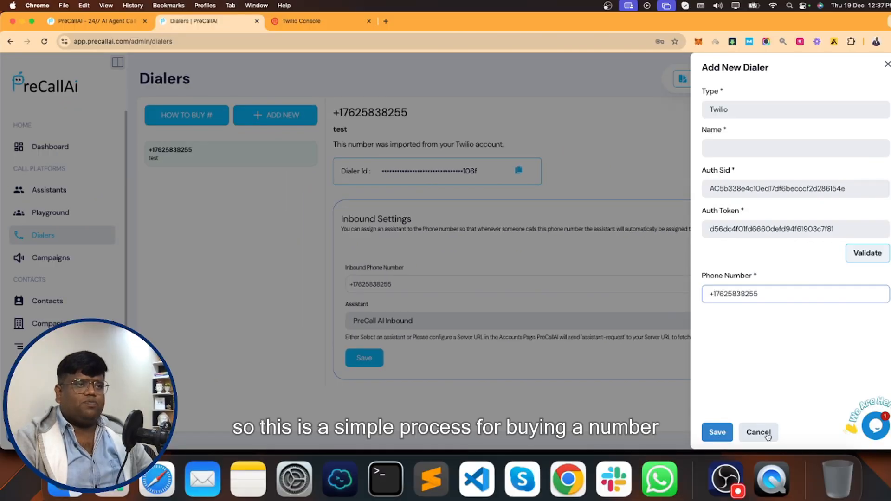
pyautogui.click(768, 436)
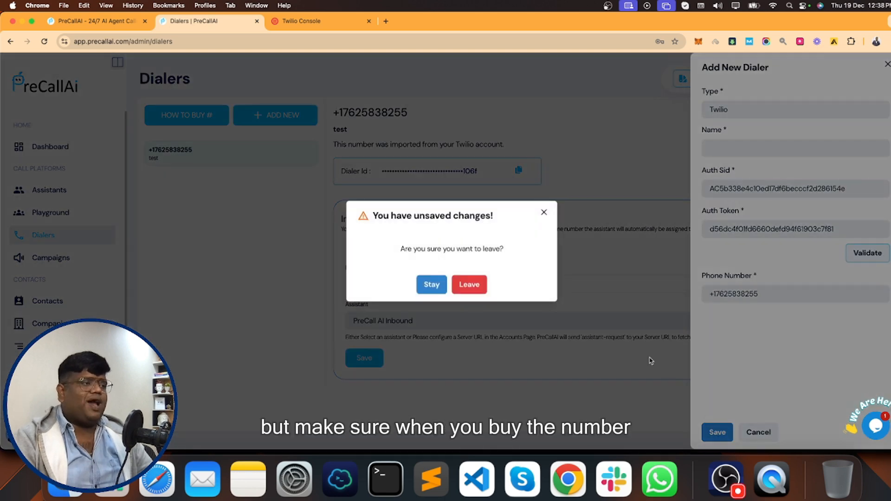
pyautogui.click(471, 290)
pyautogui.click(307, 21)
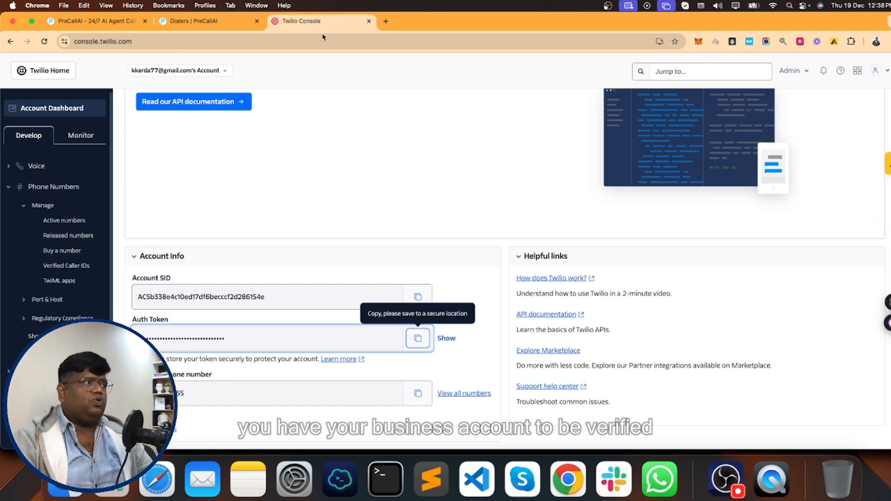
pyautogui.scroll(3, 363, 219)
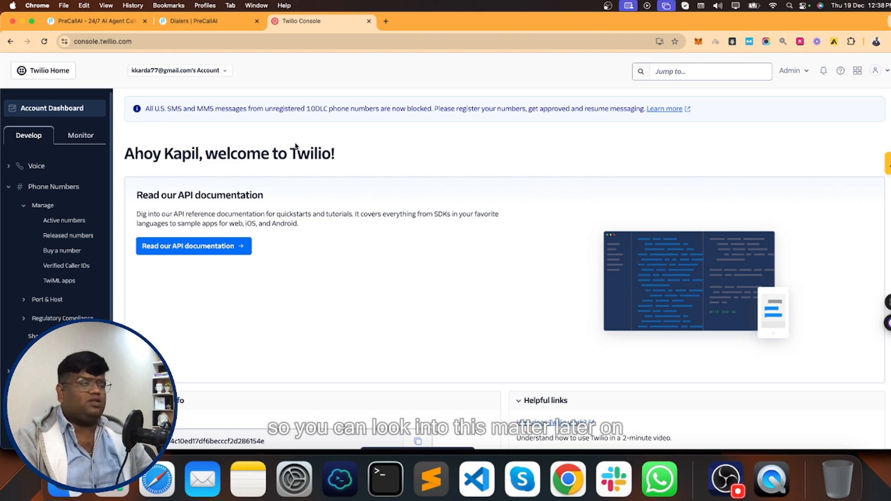
# - Look over the Campaigns page, then open Contacts and the first contact's details
pyautogui.click(204, 21)
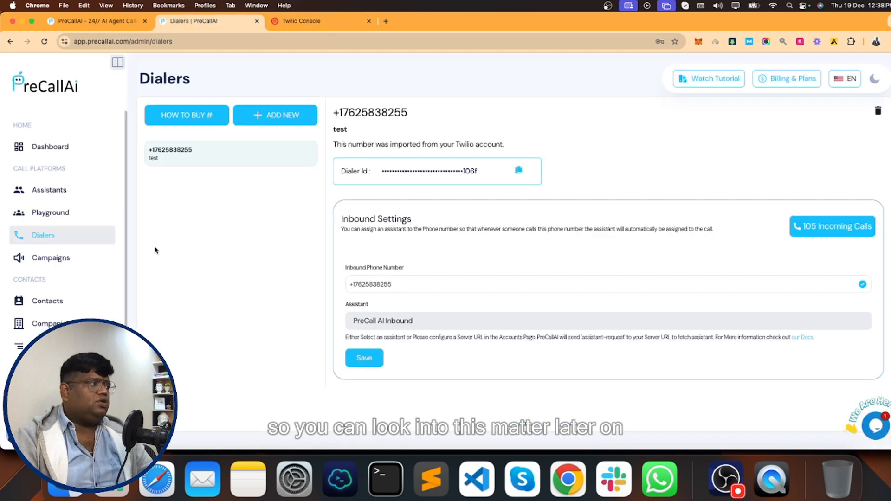
pyautogui.click(73, 262)
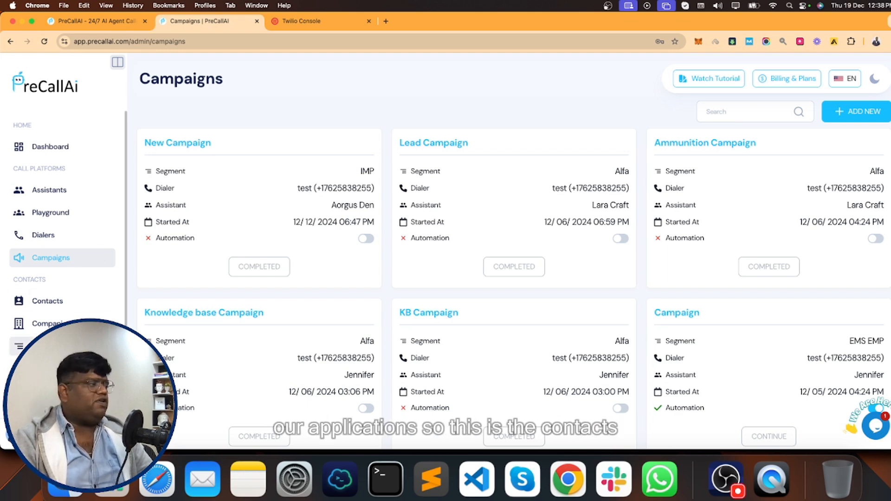
pyautogui.click(47, 301)
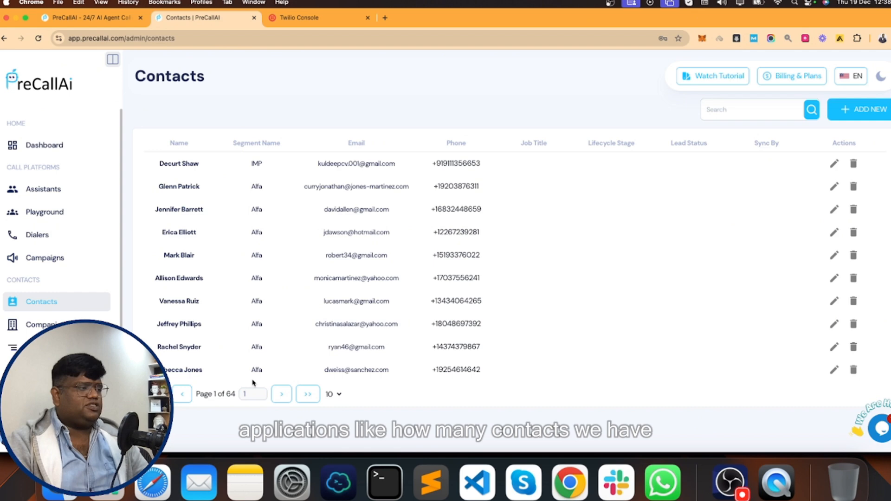
pyautogui.click(186, 165)
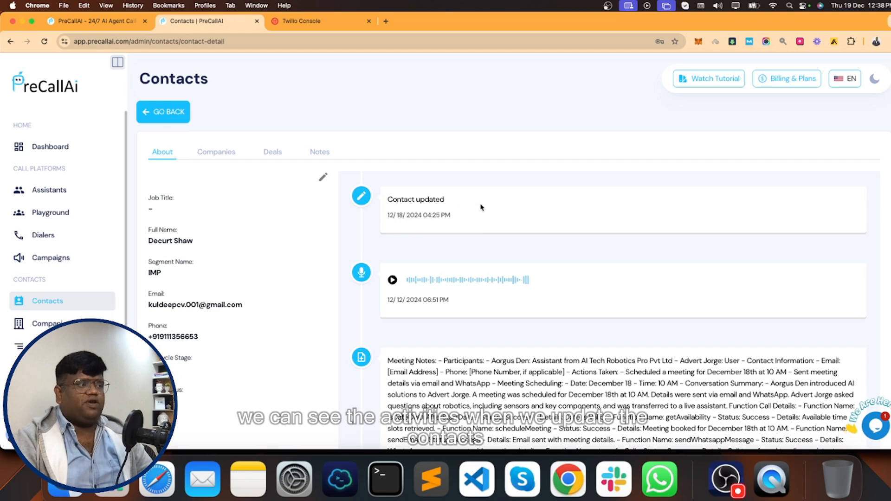
# - Browse the contact's activity, Companies, Deals and Notes tabs, then go to Segments
pyautogui.scroll(-3, 466, 265)
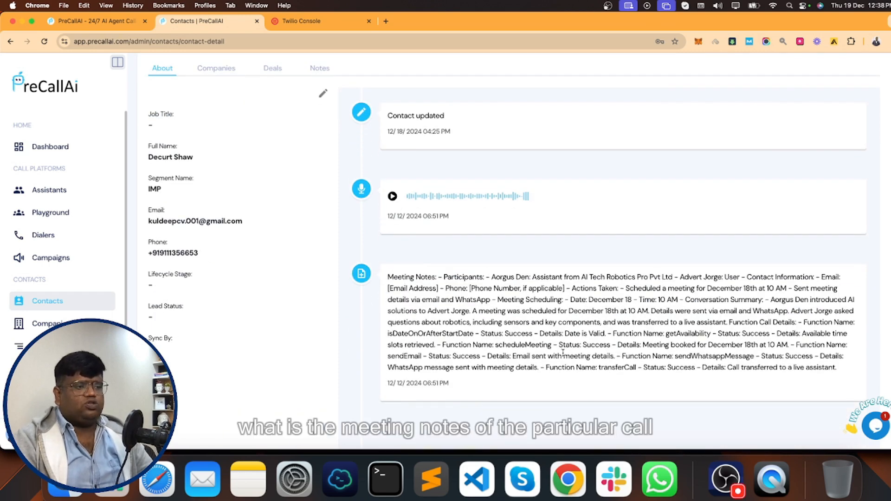
pyautogui.scroll(3, 216, 258)
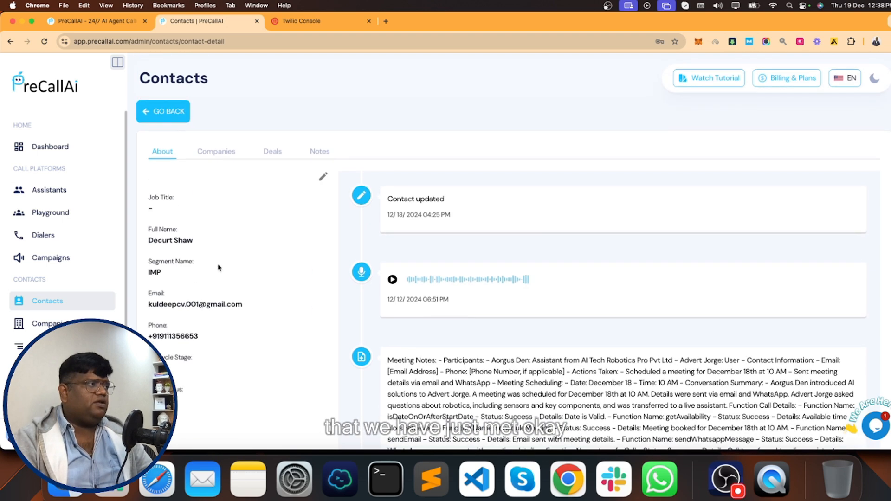
pyautogui.click(218, 153)
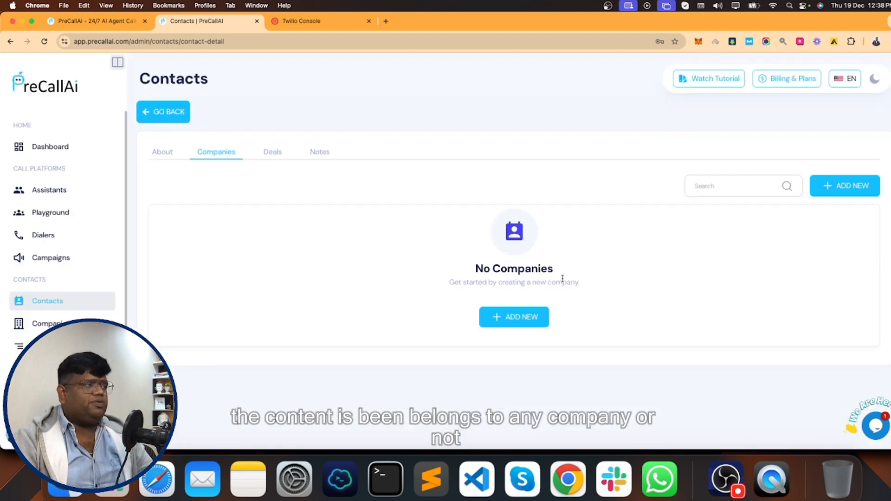
pyautogui.click(277, 153)
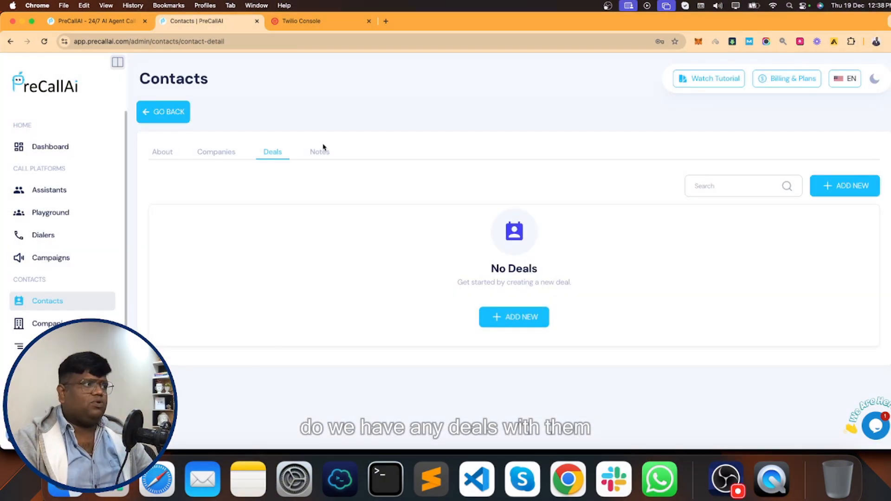
pyautogui.click(320, 153)
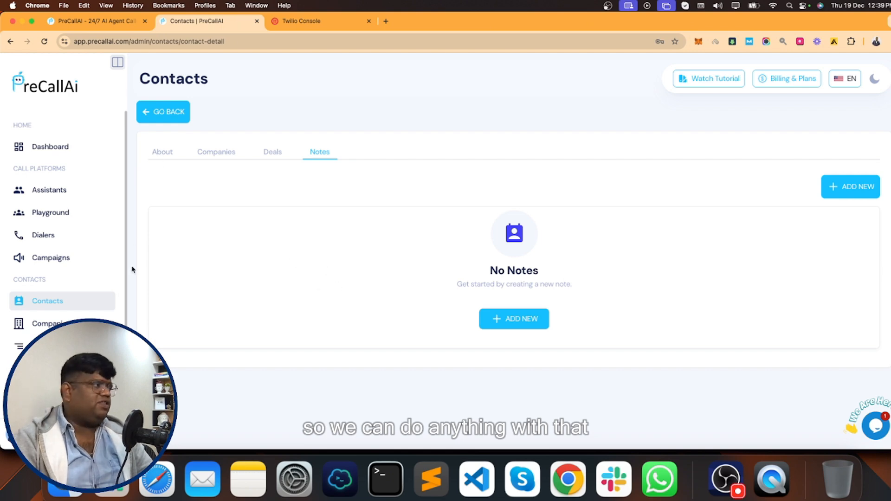
pyautogui.click(41, 346)
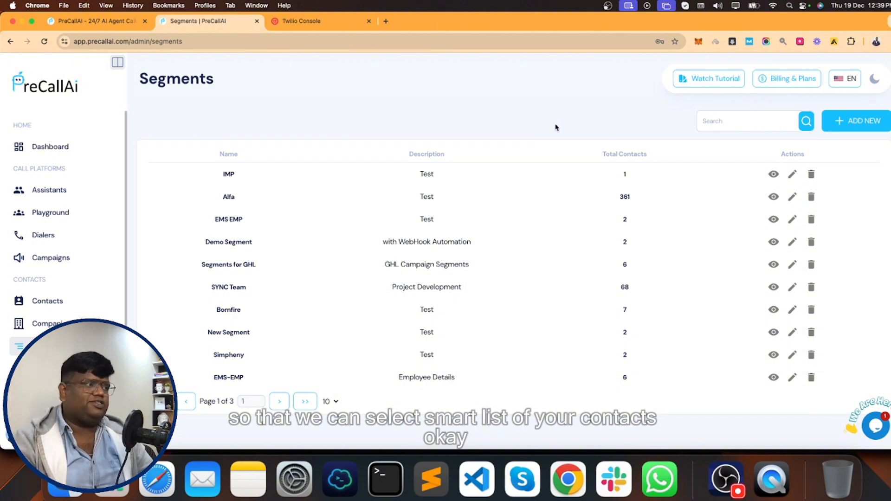
# - Add segment 'Demo Video Segment' described 'This segmenet i created while demo' and open it
pyautogui.click(856, 121)
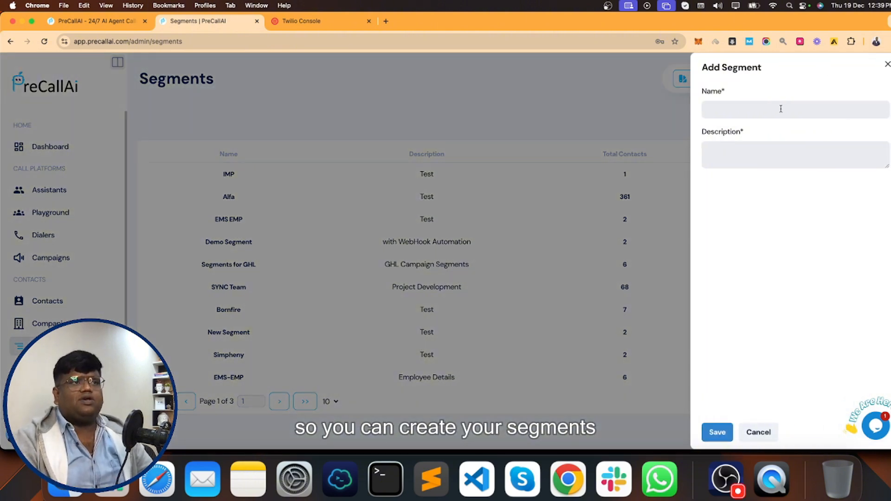
pyautogui.click(754, 109)
pyautogui.write('Demo ')
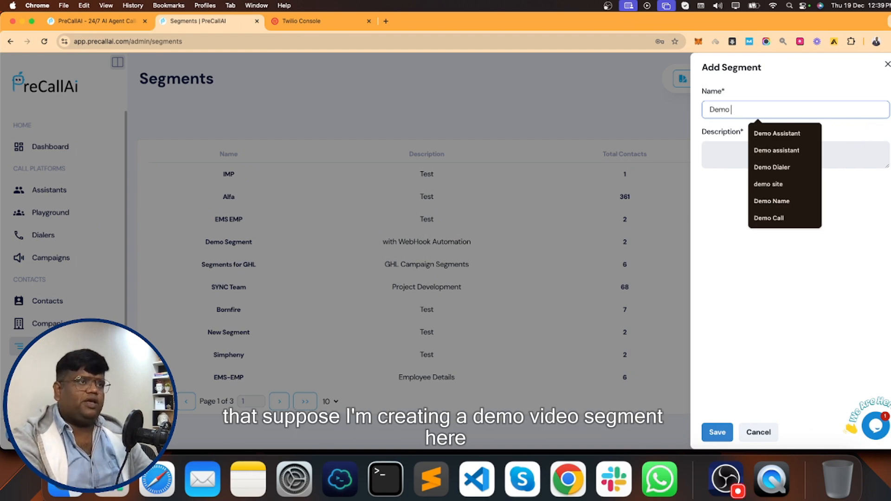
pyautogui.write('Video ')
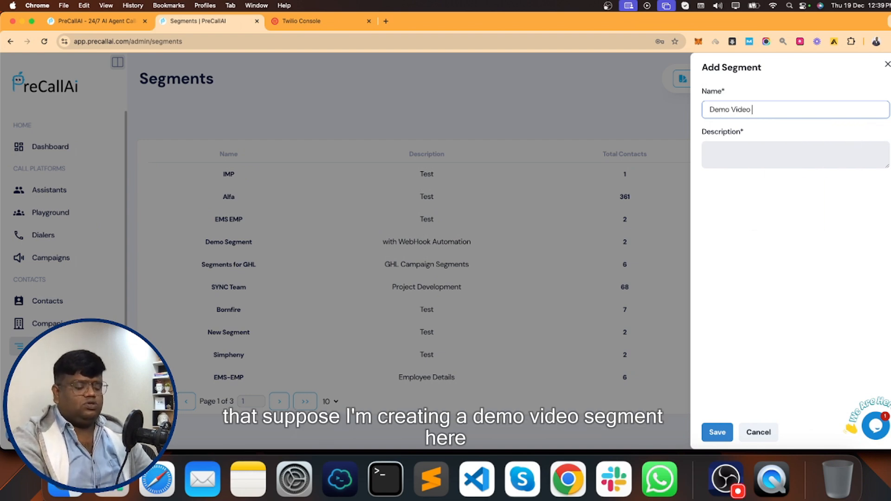
pyautogui.write('Segment')
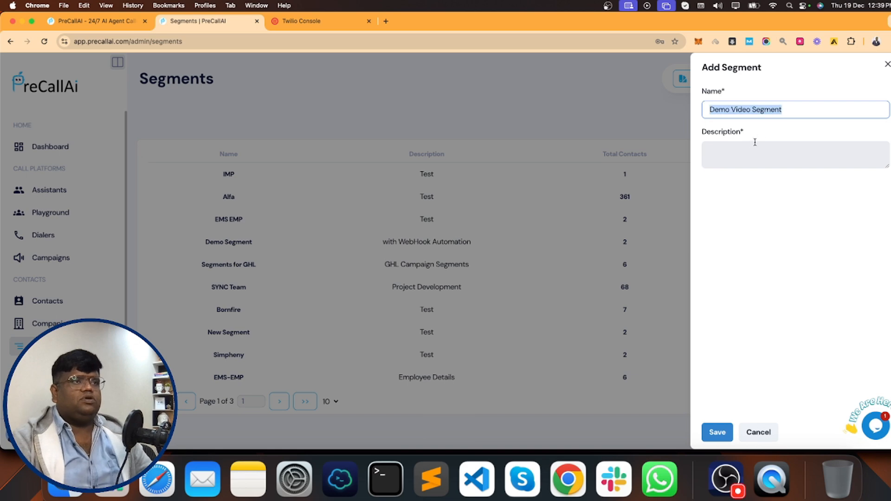
pyautogui.click(742, 150)
pyautogui.write('This se')
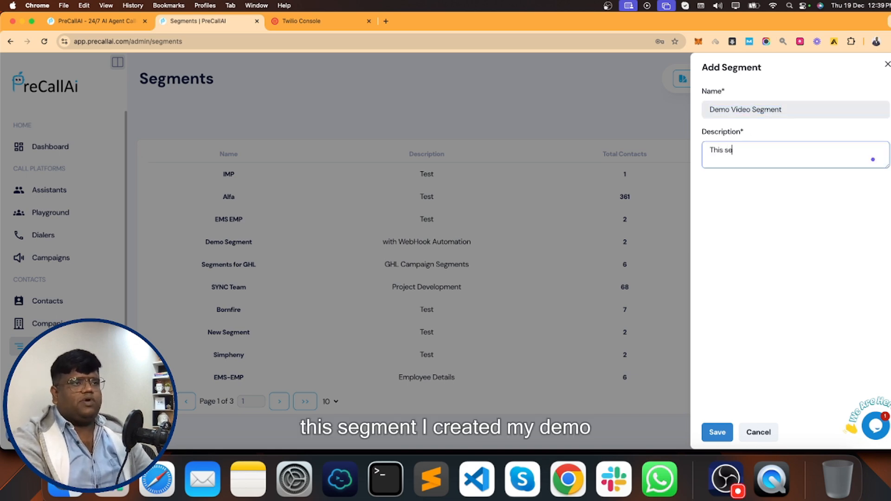
pyautogui.write('gmenet i cr')
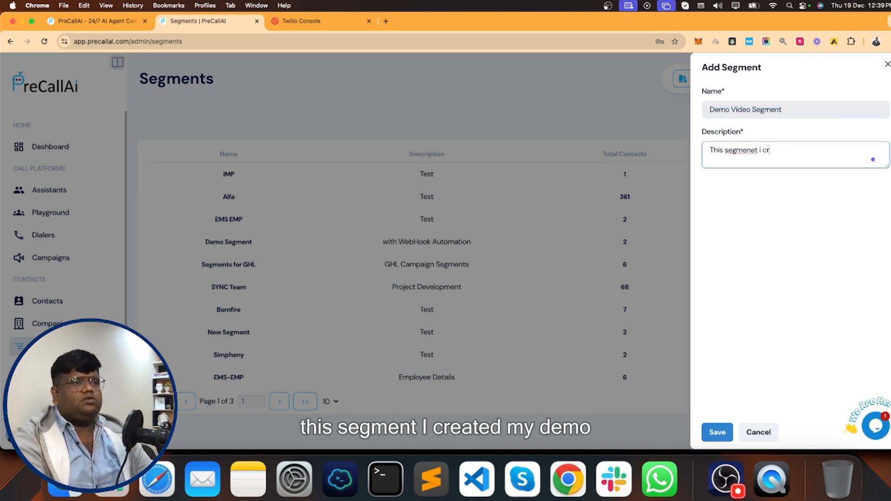
pyautogui.write('eated while demo')
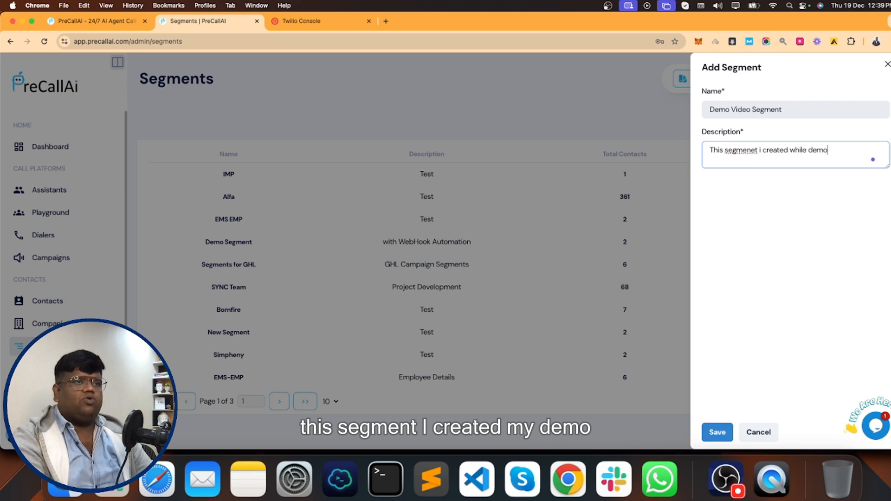
pyautogui.click(717, 432)
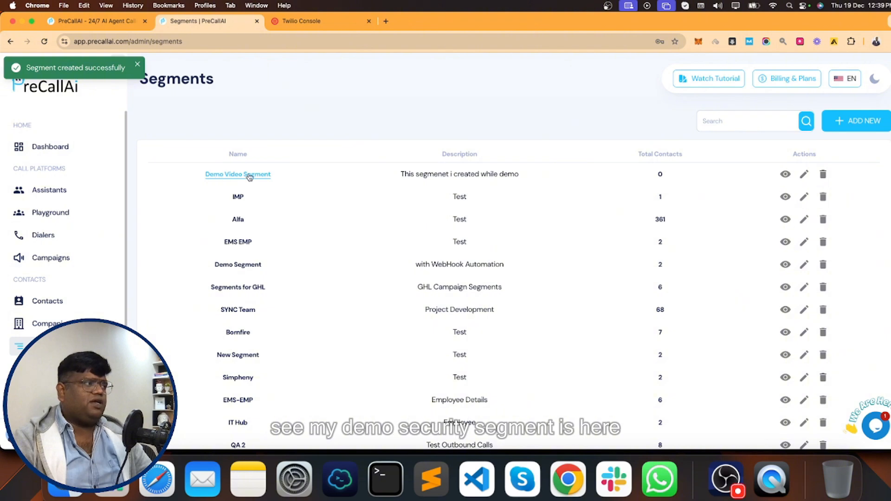
pyautogui.click(251, 177)
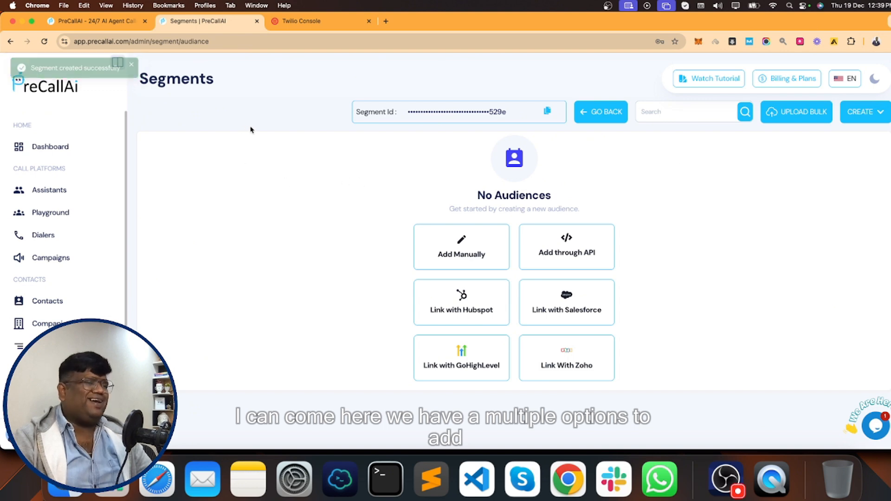
# - Add a contact manually, entering their name, phone, e-mail and job title Director
pyautogui.click(862, 121)
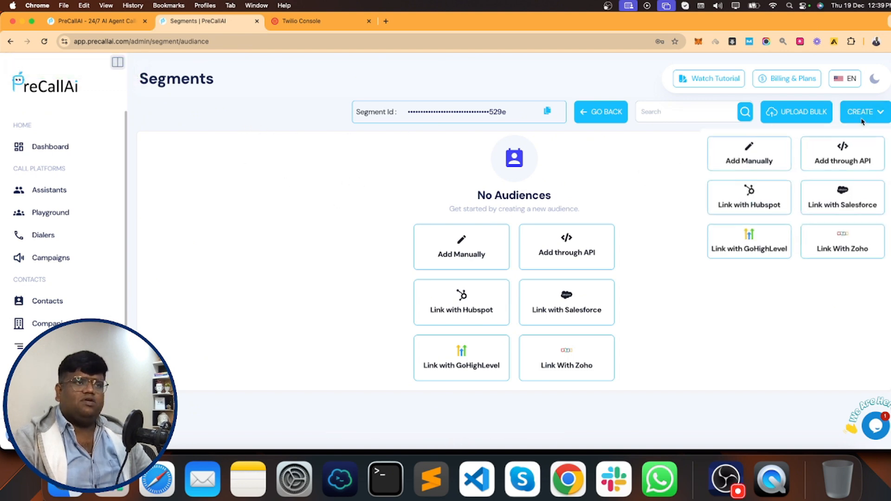
pyautogui.click(747, 158)
pyautogui.click(603, 110)
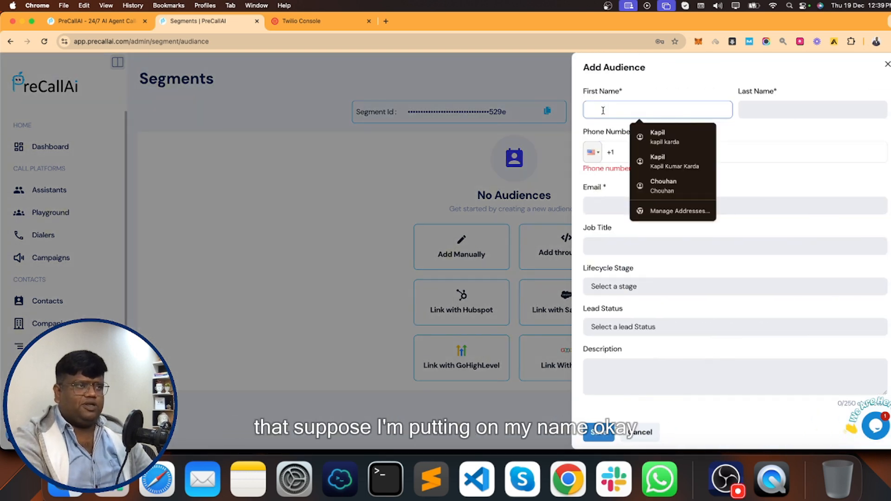
pyautogui.write('Kapil')
pyautogui.press('Tab')
pyautogui.write('K')
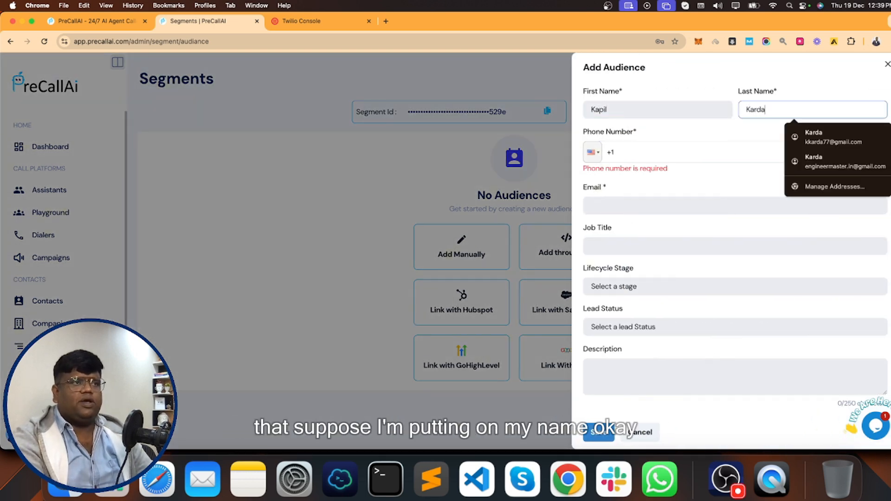
pyautogui.press('Tab')
pyautogui.press('BackSpace')
pyautogui.press('Tab')
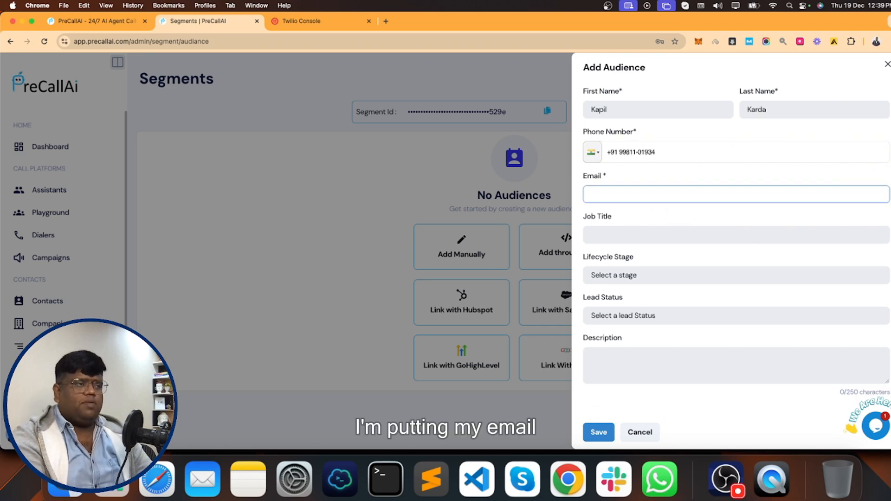
pyautogui.press('Tab')
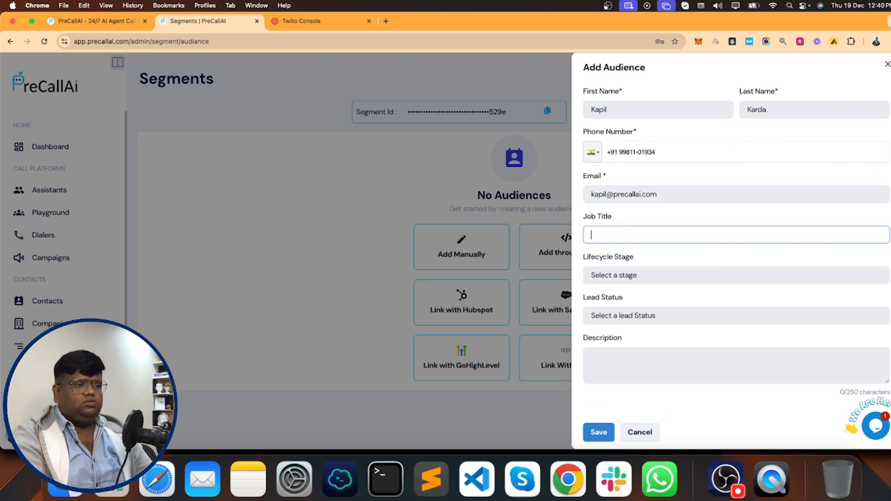
pyautogui.write('Director')
# - Set lifecycle stage Lead, status New, description 'Just had a demo conversation', and save
pyautogui.click(615, 275)
pyautogui.click(613, 300)
pyautogui.click(613, 316)
pyautogui.click(612, 329)
pyautogui.press('Tab')
pyautogui.write('Just had a demo conversation')
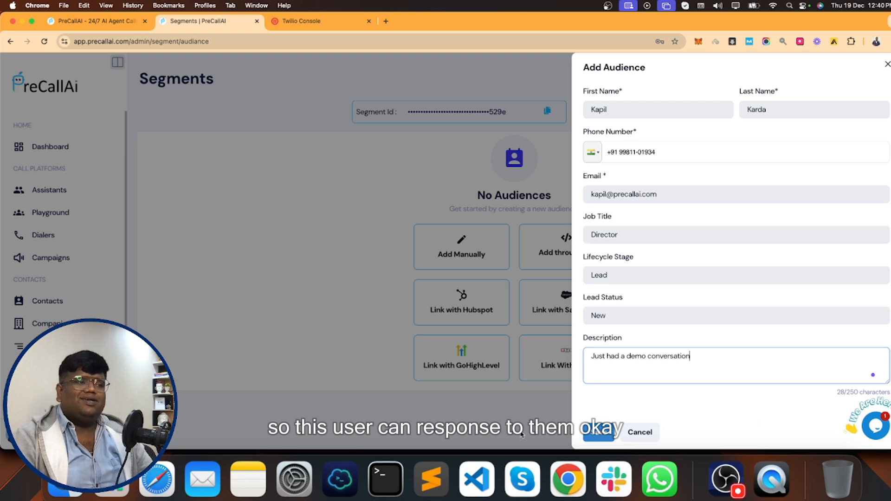
pyautogui.click(598, 433)
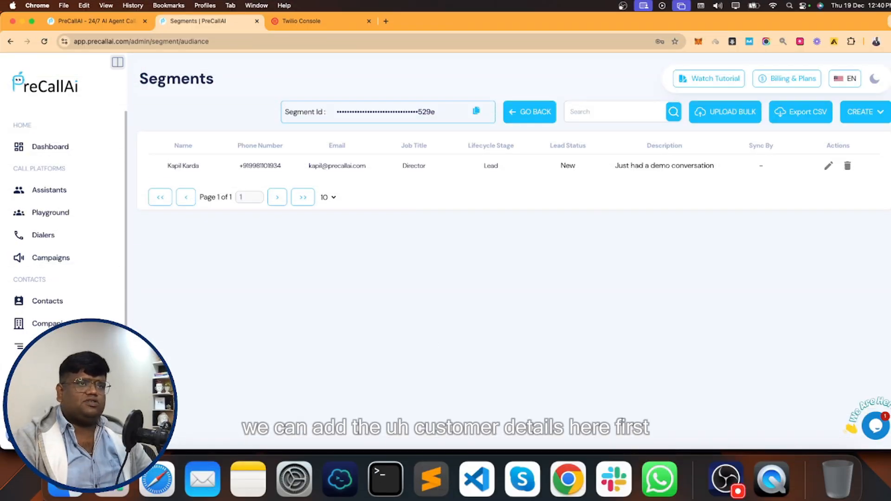
# - Open the Add through API guide and highlight the endpoint URL and contact fields
pyautogui.click(862, 111)
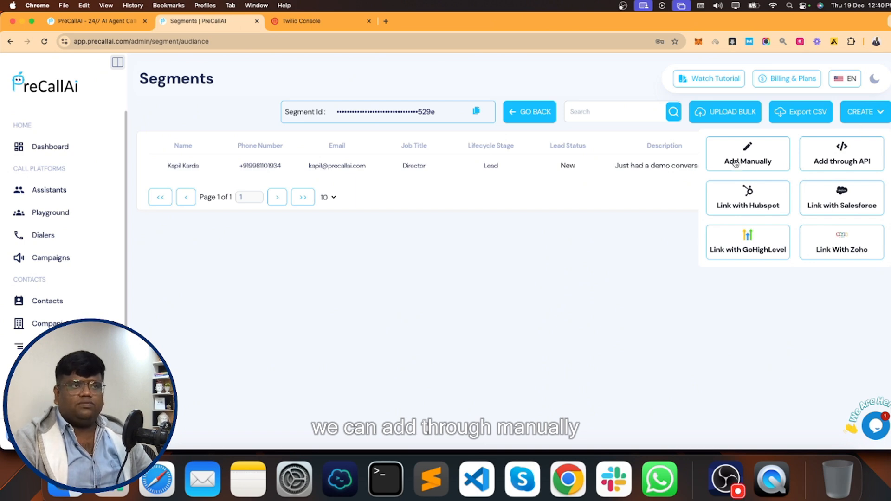
pyautogui.click(857, 161)
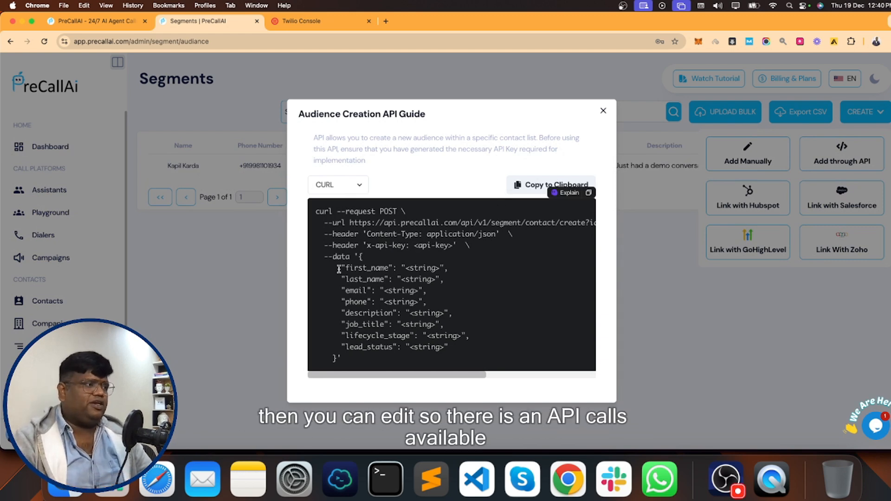
pyautogui.moveTo(349, 222); pyautogui.dragTo(597, 223)
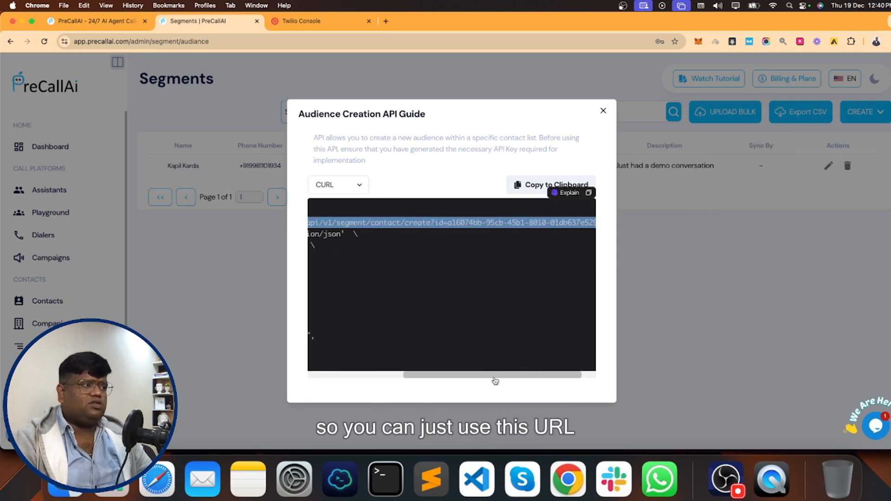
pyautogui.moveTo(494, 377); pyautogui.dragTo(399, 376)
pyautogui.click(339, 271)
pyautogui.moveTo(344, 269); pyautogui.dragTo(449, 348)
# - View the API example in Javascript, Python and back in CURL, then close it
pyautogui.click(334, 185)
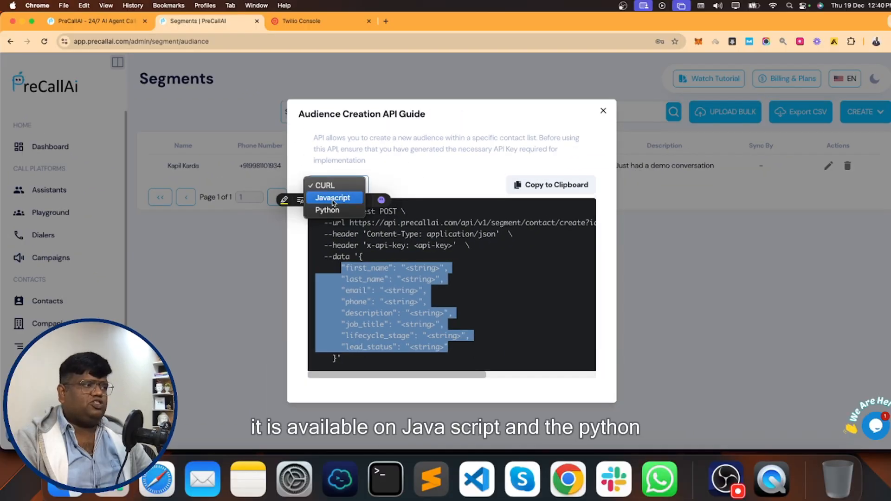
pyautogui.click(334, 203)
pyautogui.click(343, 169)
pyautogui.click(342, 182)
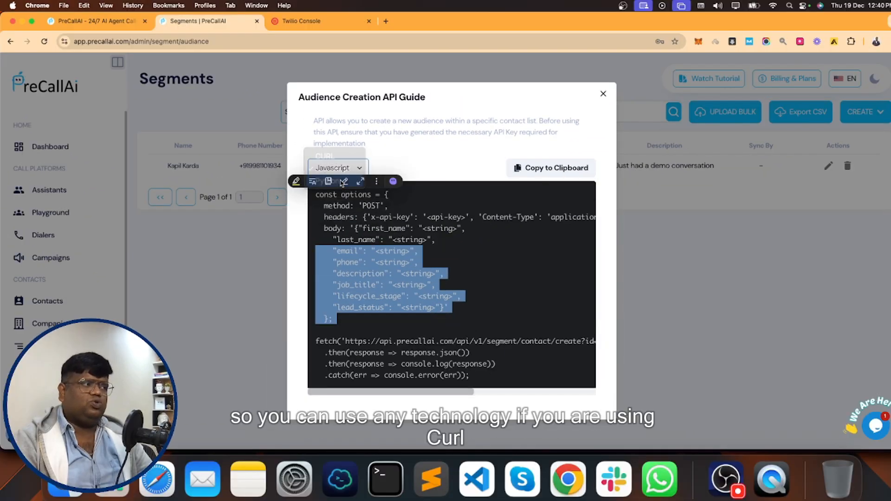
pyautogui.click(338, 167)
pyautogui.click(325, 143)
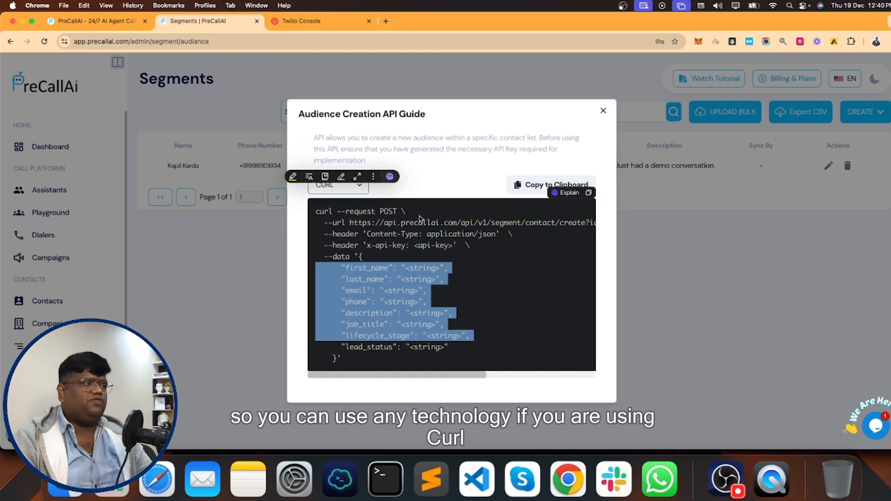
pyautogui.click(603, 111)
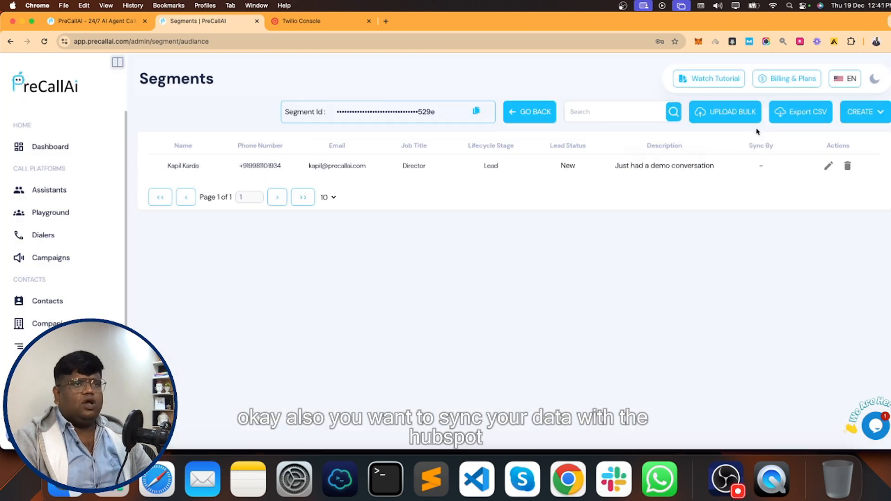
# - Reopen the Add through API guide briefly and close it again
pyautogui.click(849, 116)
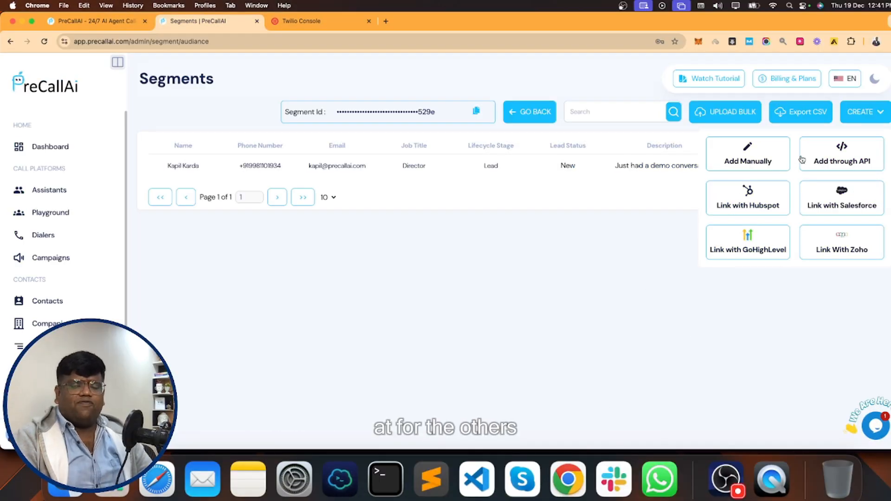
pyautogui.click(833, 161)
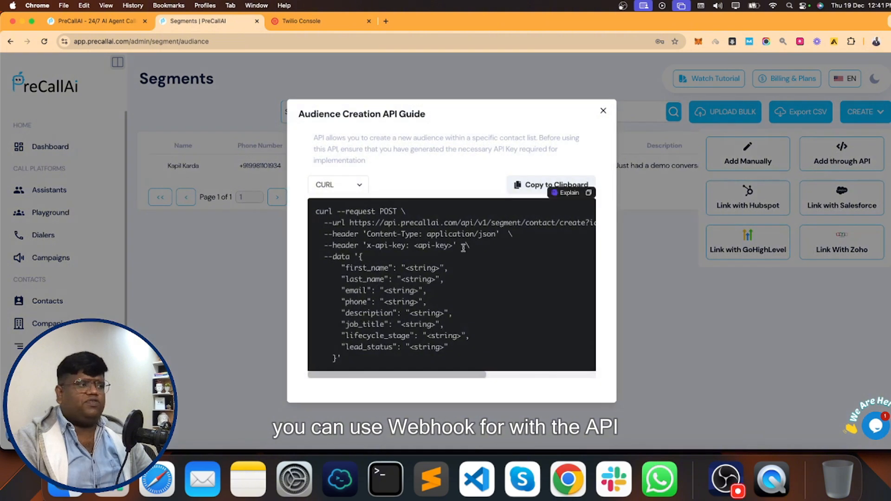
pyautogui.moveTo(444, 375); pyautogui.dragTo(423, 380)
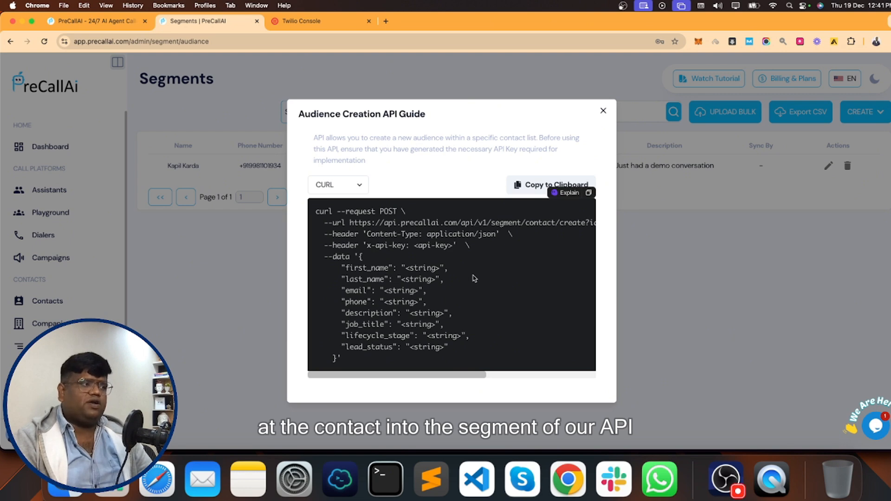
pyautogui.click(603, 111)
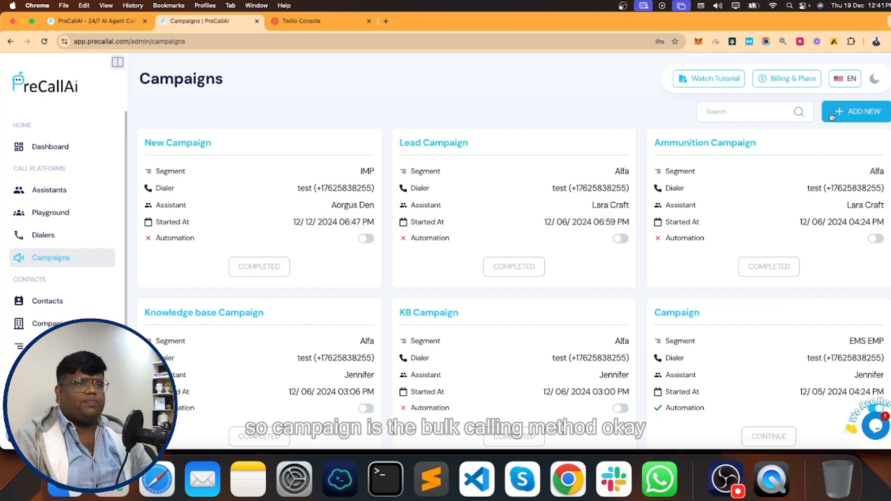
# - Start a new campaign and name it 'Demo Video Campaign'
pyautogui.click(881, 116)
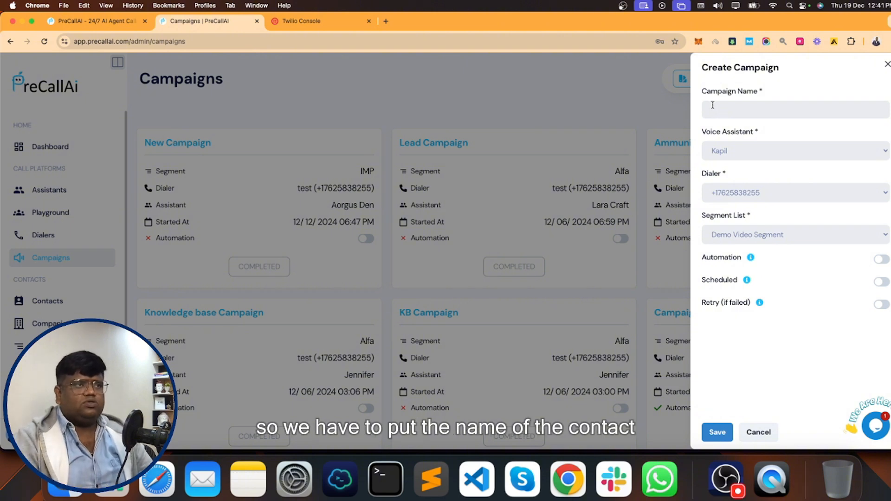
pyautogui.click(735, 112)
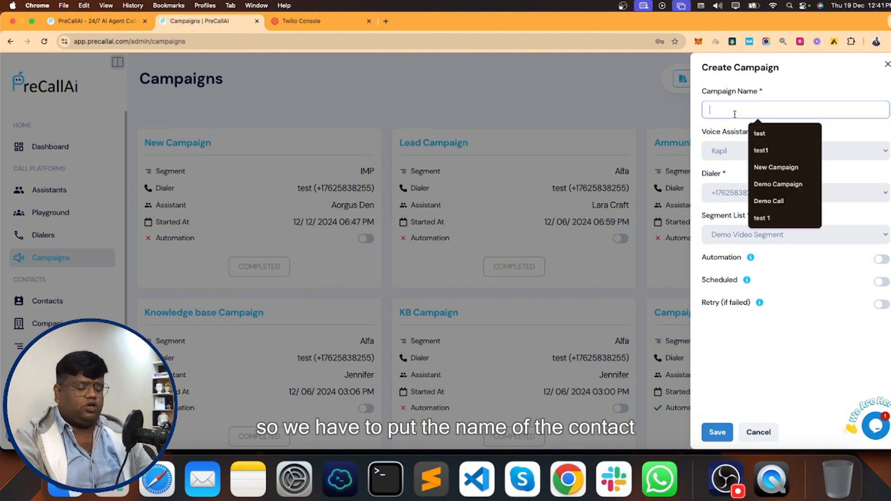
pyautogui.write('Demo Video ')
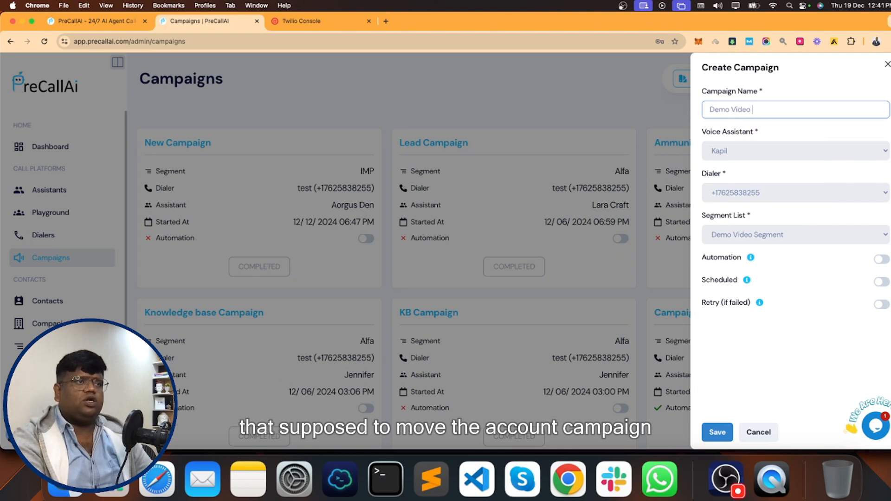
pyautogui.write('Campaign')
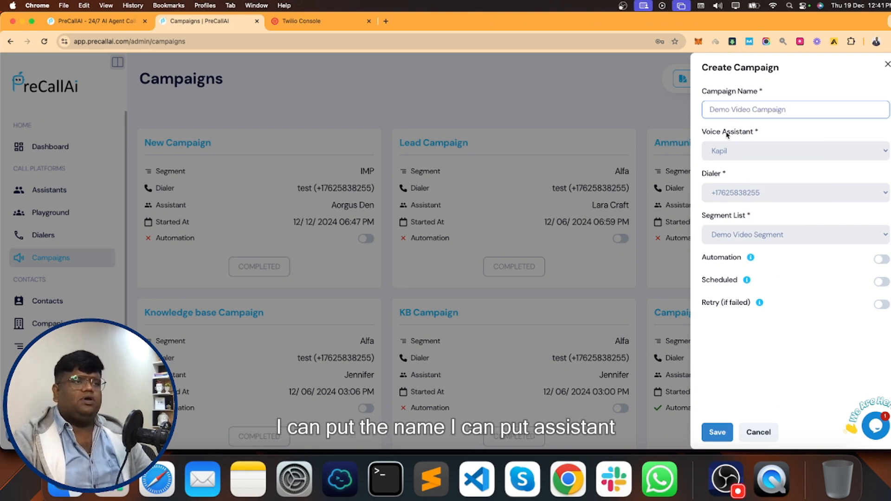
# - Keep Kapil as voice assistant and Demo Video Segment as the list, and switch Automation on
pyautogui.click(742, 152)
pyautogui.click(732, 152)
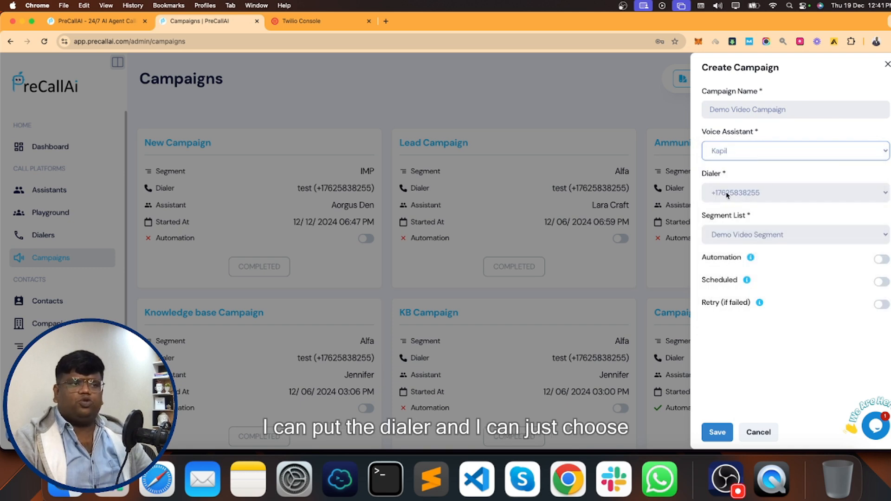
pyautogui.click(729, 233)
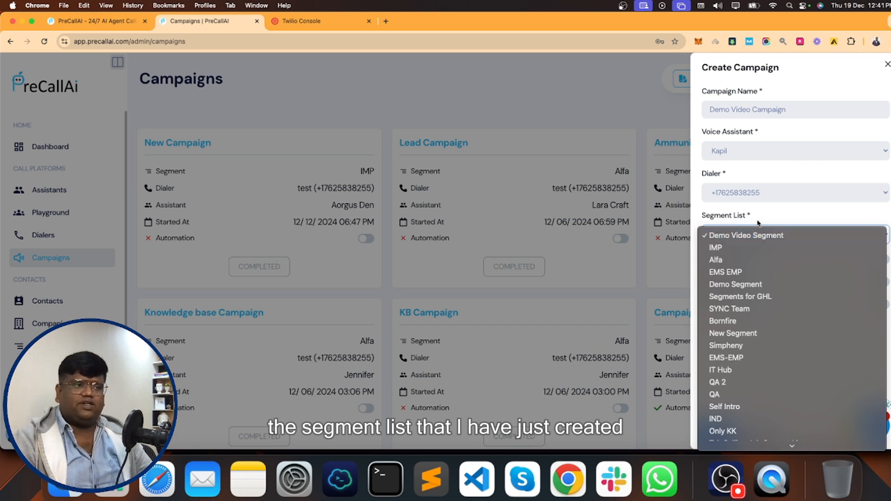
pyautogui.click(758, 223)
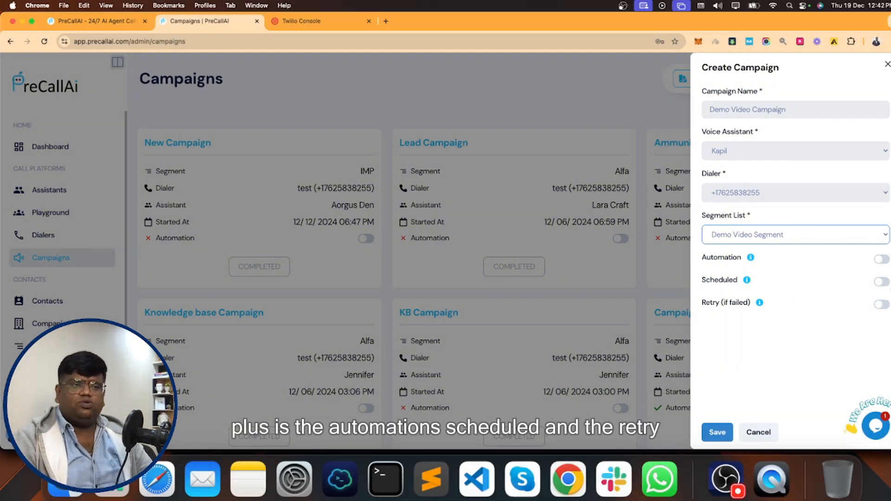
pyautogui.click(883, 262)
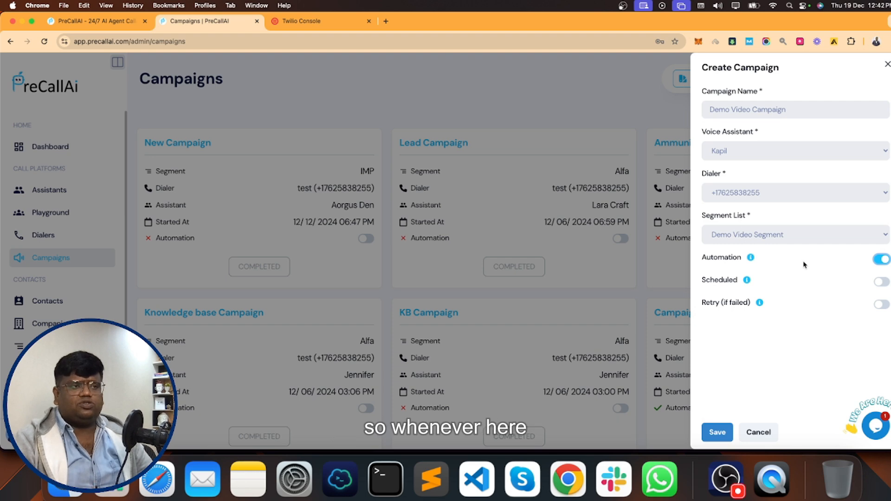
pyautogui.moveTo(751, 261)
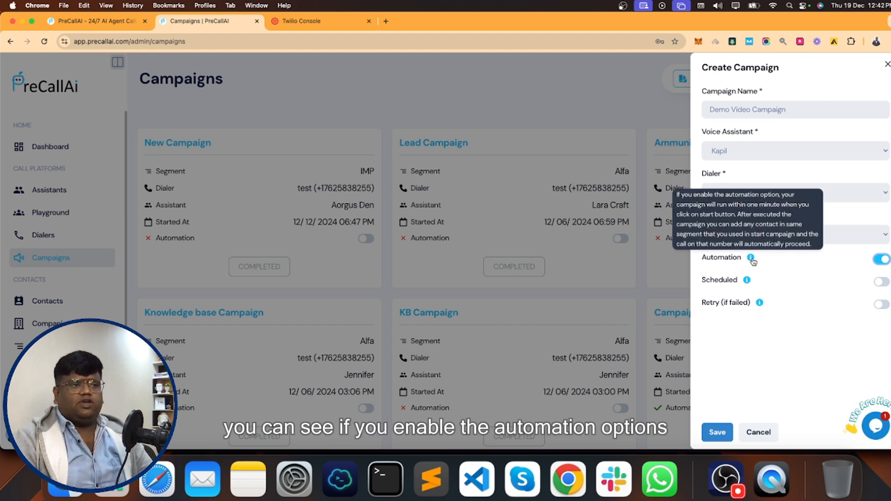
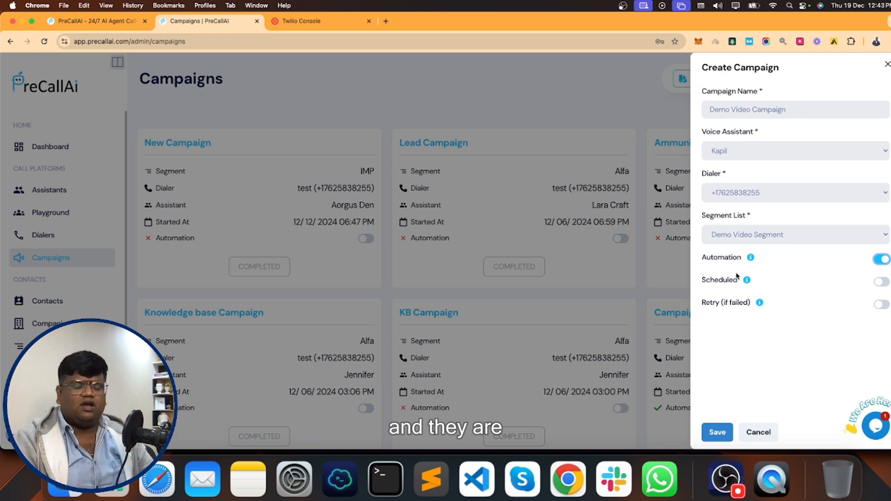
# - Turn on scheduling and set the campaign start to 19/12/2024, 06:30 PM
pyautogui.click(882, 282)
pyautogui.click(877, 321)
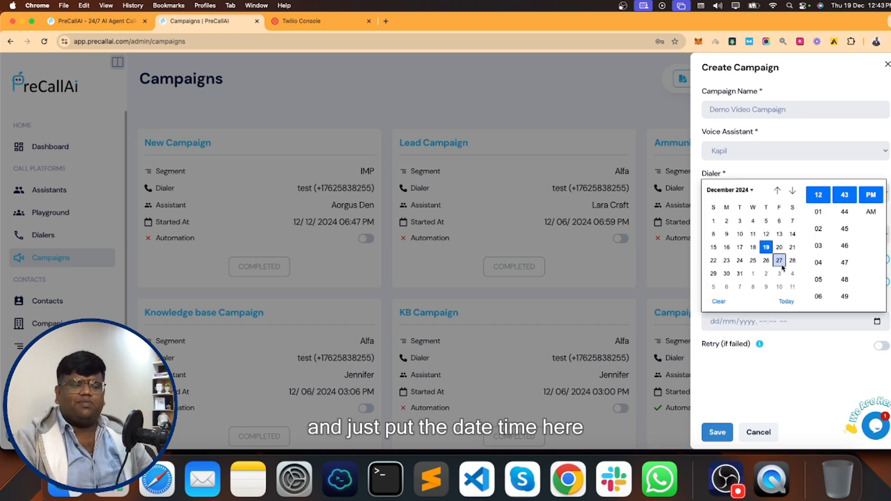
pyautogui.click(821, 285)
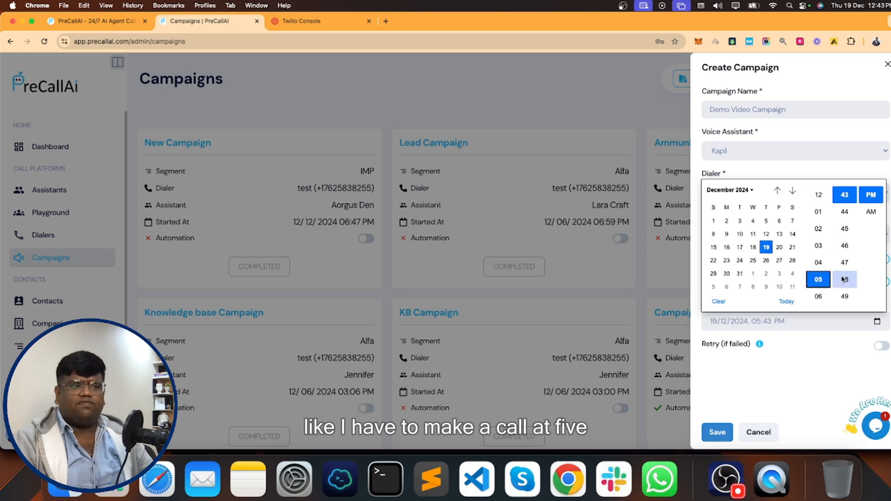
pyautogui.click(822, 295)
pyautogui.scroll(-10, 845, 288)
pyautogui.scroll(-5, 844, 288)
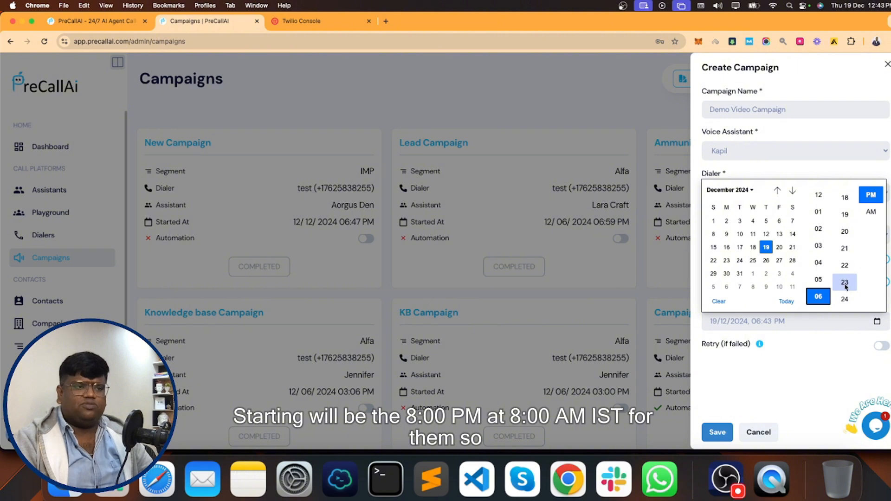
pyautogui.scroll(-5, 846, 288)
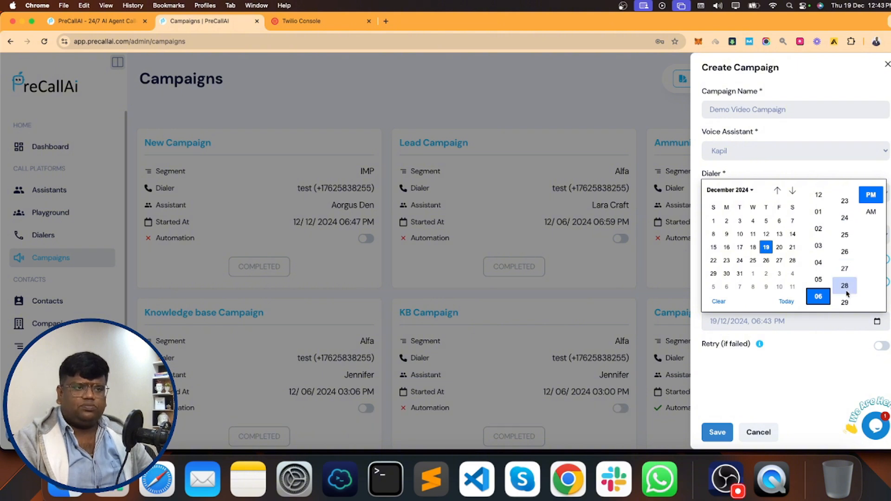
pyautogui.scroll(-3, 846, 290)
pyautogui.click(845, 262)
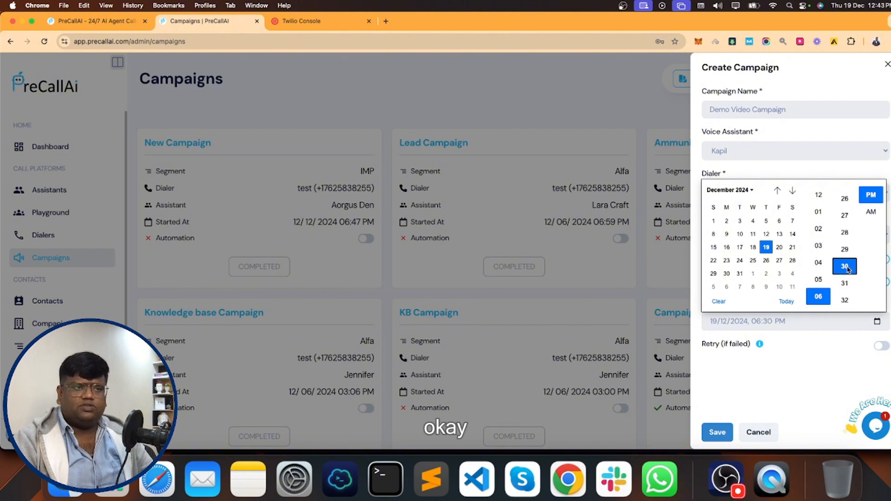
pyautogui.click(845, 365)
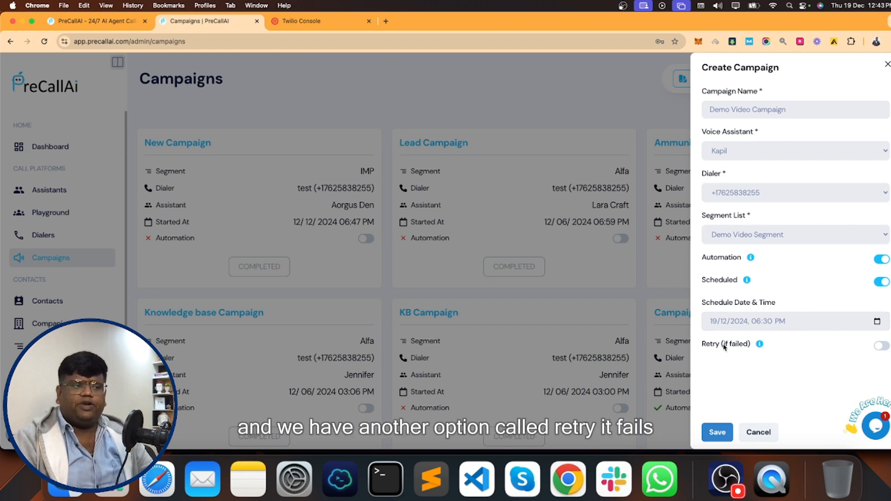
# - Enable retries for failed calls, 3 attempts 1 hour apart, and save the campaign
pyautogui.click(880, 345)
pyautogui.scroll(-2, 797, 364)
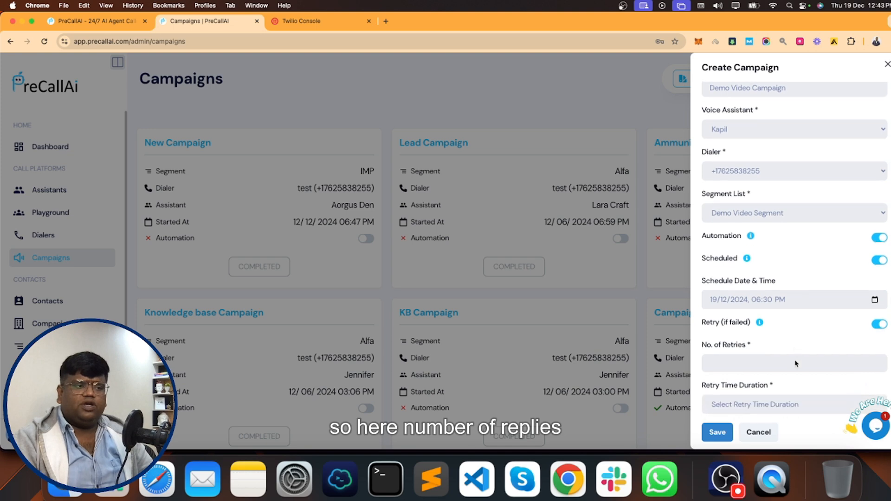
pyautogui.click(740, 352)
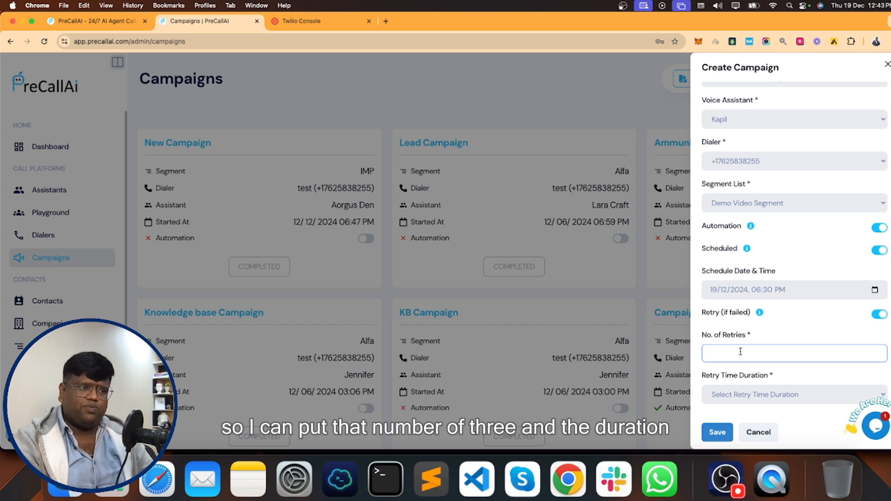
pyautogui.write('3')
pyautogui.scroll(-1, 735, 376)
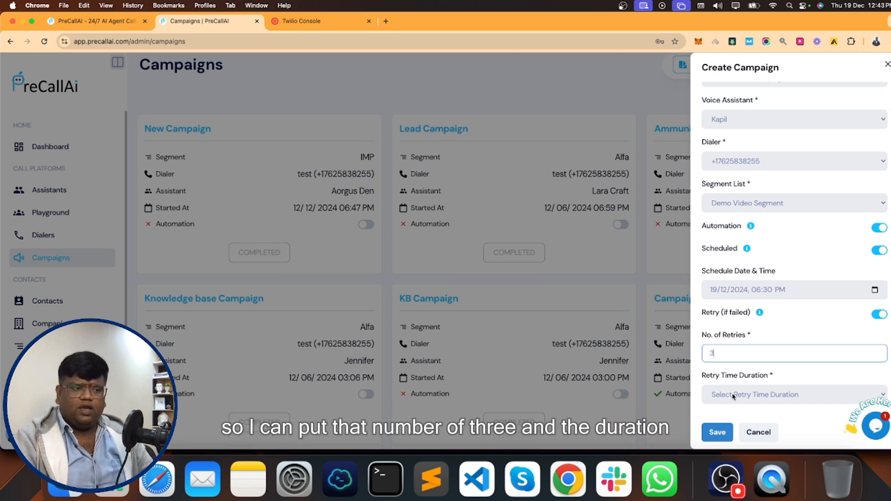
pyautogui.click(732, 395)
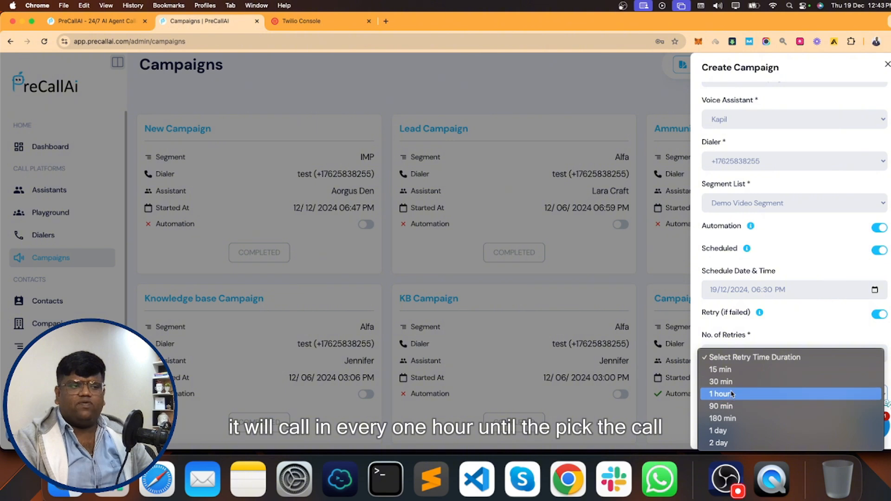
pyautogui.click(729, 394)
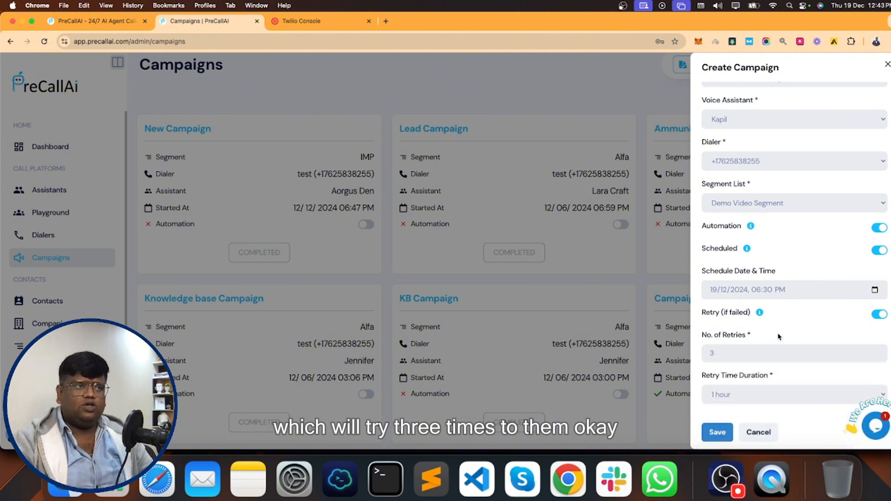
pyautogui.scroll(1, 761, 321)
pyautogui.scroll(-1, 754, 333)
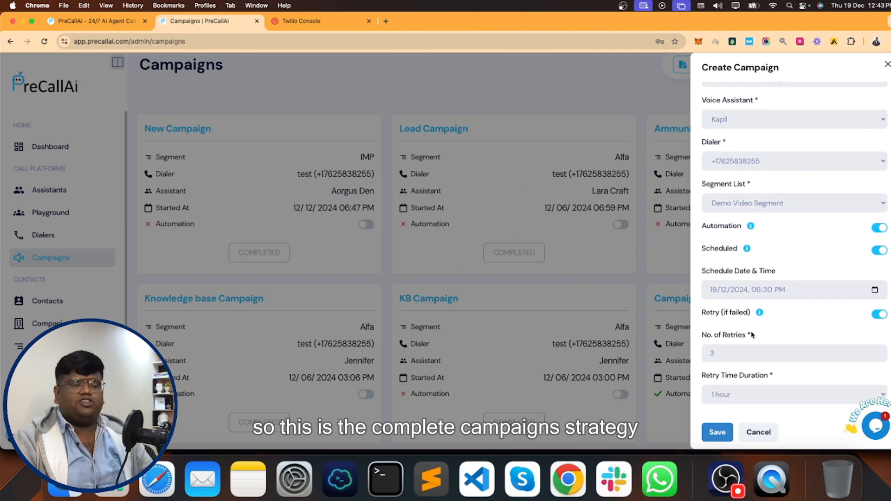
pyautogui.click(717, 432)
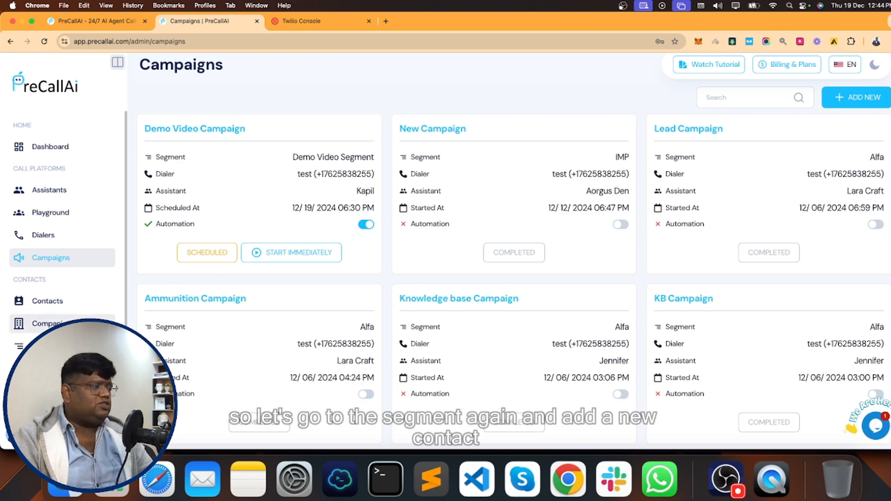
# - Open the Demo Video Segment and start adding a contact manually
pyautogui.click(19, 346)
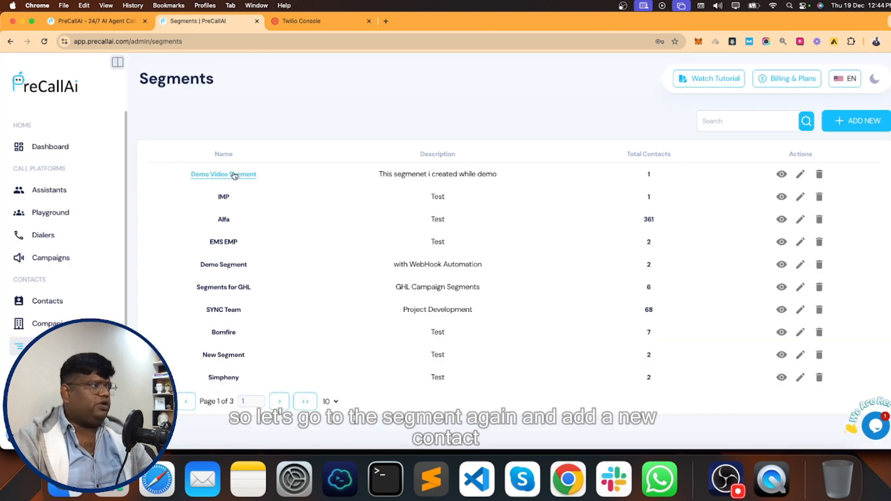
pyautogui.click(235, 175)
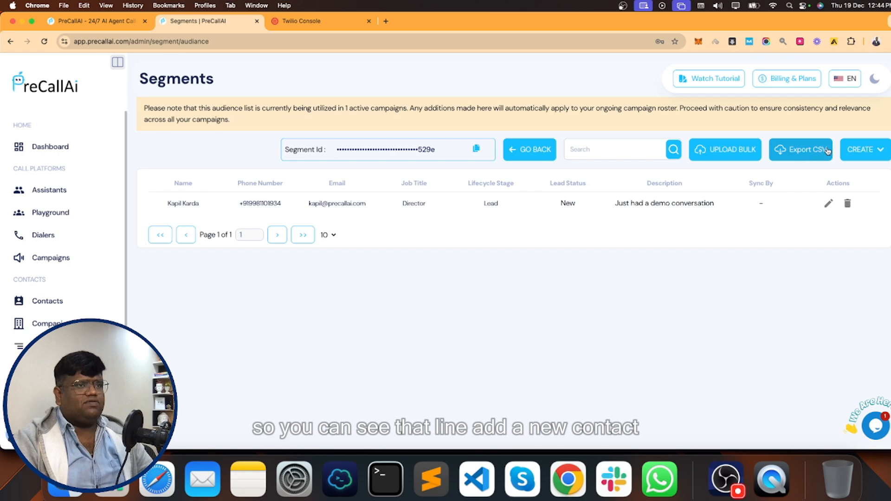
pyautogui.click(861, 151)
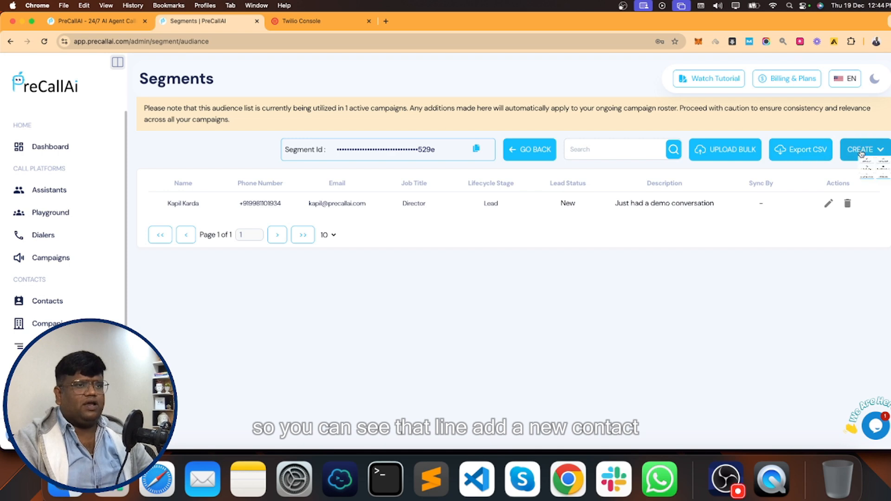
pyautogui.click(742, 195)
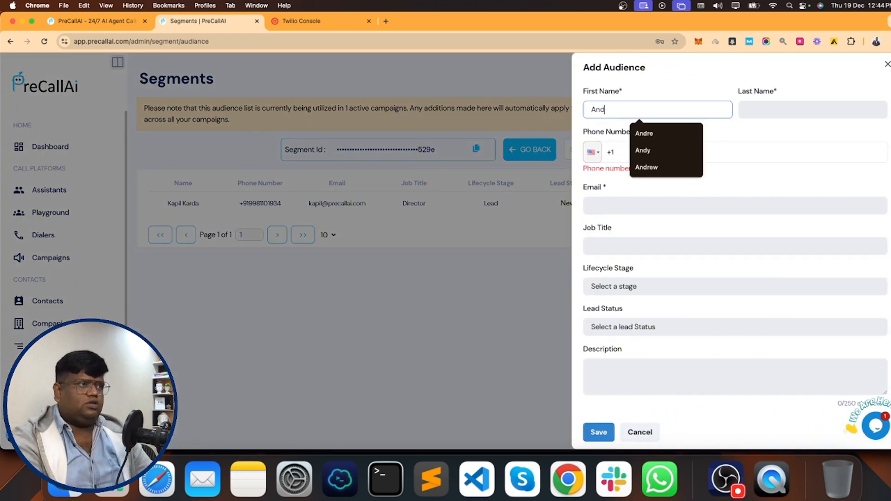
# - Enter the contact's first name, last name and phone number, correcting a mistyped number
pyautogui.press('Tab')
pyautogui.press('Tab')
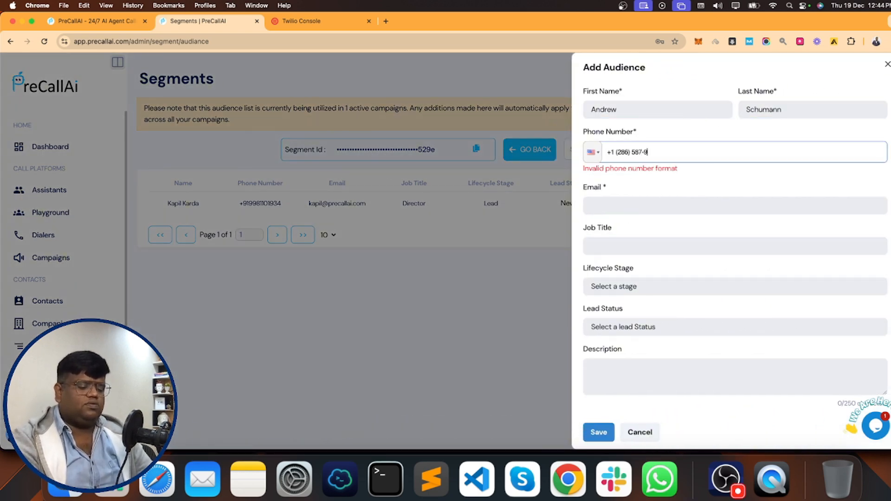
pyautogui.moveTo(617, 152); pyautogui.dragTo(652, 157)
pyautogui.press('BackSpace')
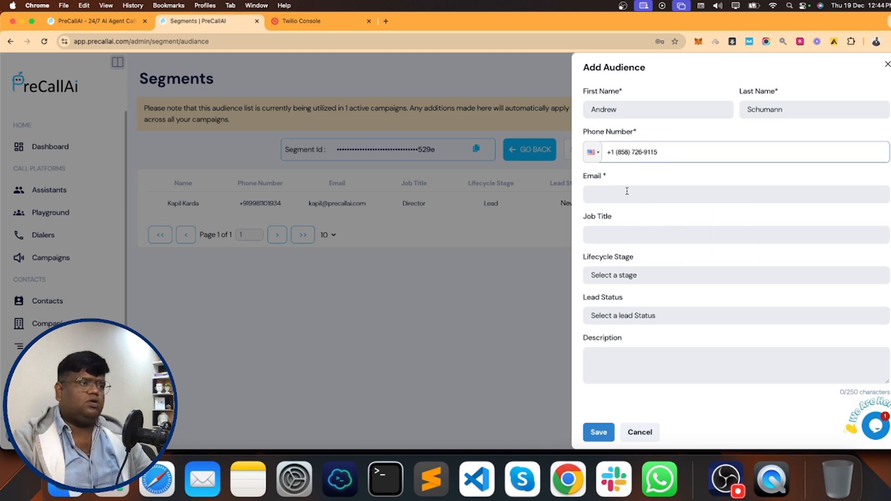
# - Fill in the contact's e-mail, job title CEO, stage Subscriber, lead status New, and save
pyautogui.click(627, 193)
pyautogui.press('Tab')
pyautogui.write('CEO')
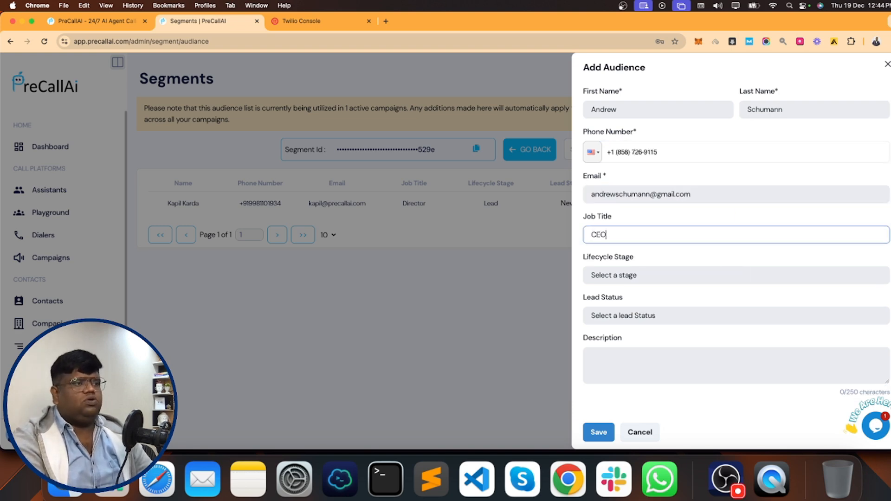
pyautogui.click(612, 275)
pyautogui.click(607, 289)
pyautogui.click(608, 315)
pyautogui.click(608, 329)
pyautogui.click(599, 432)
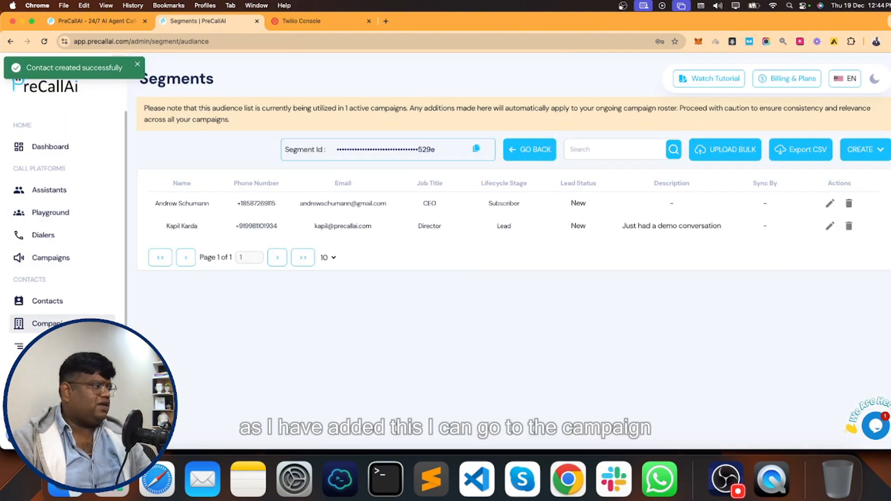
pyautogui.click(63, 264)
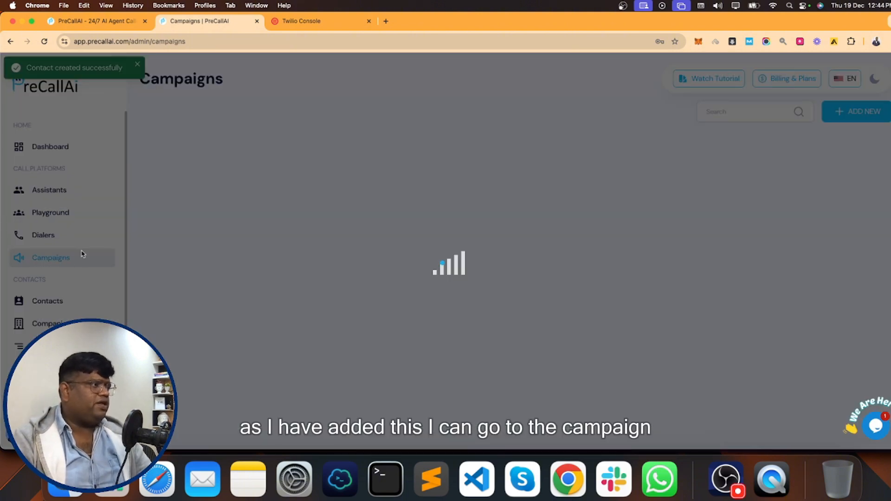
pyautogui.click(184, 143)
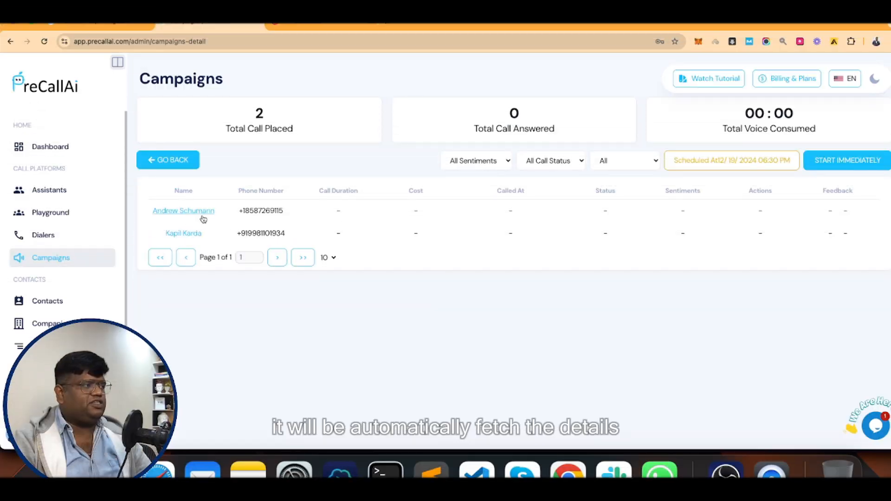
pyautogui.click(195, 210)
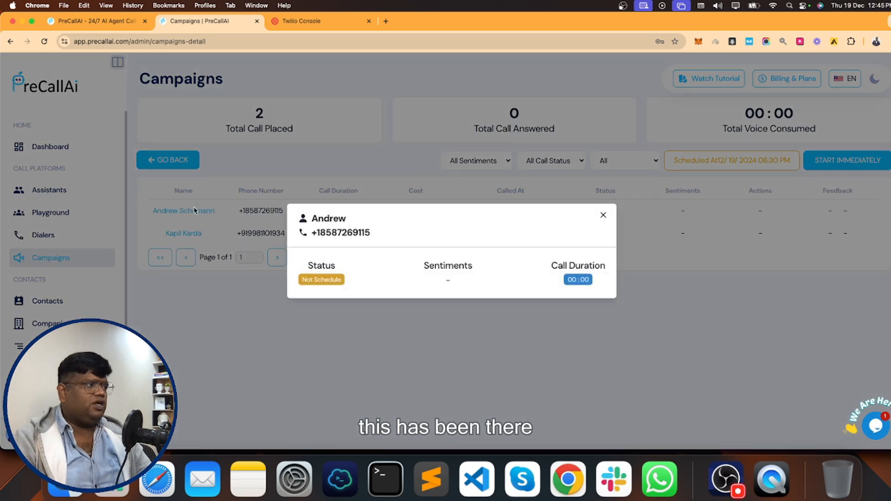
pyautogui.click(603, 215)
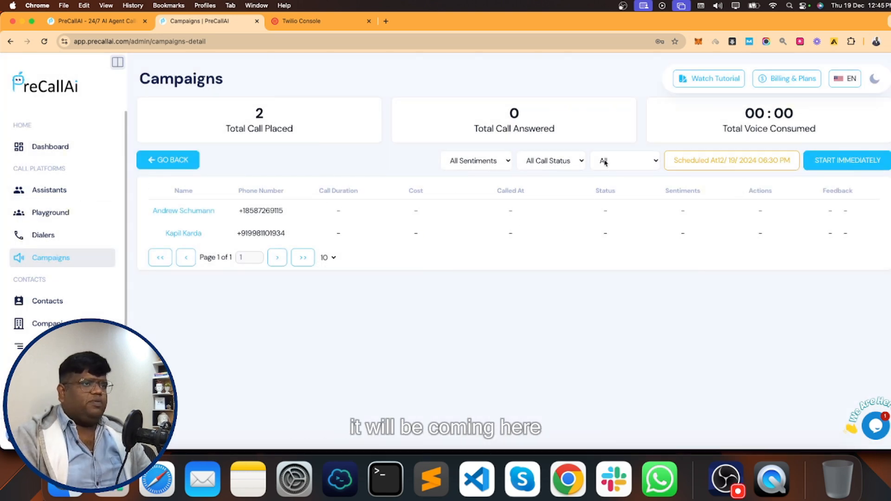
pyautogui.click(186, 160)
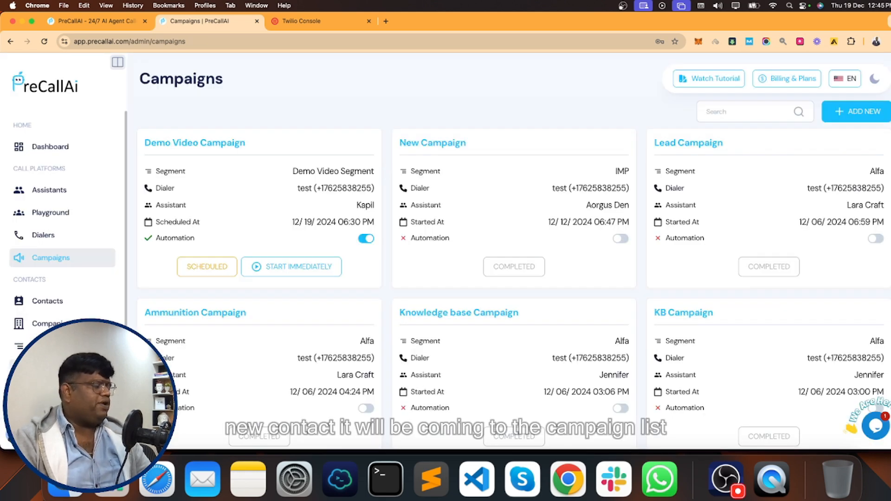
# - Review the campaign call logs, then the Playground Logs and Incoming Call Logs tabs
pyautogui.scroll(-3, 63, 209)
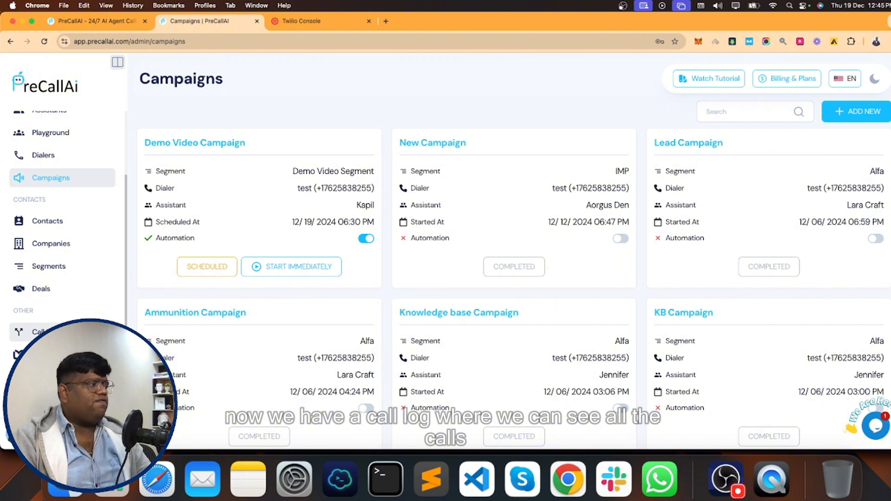
pyautogui.click(35, 332)
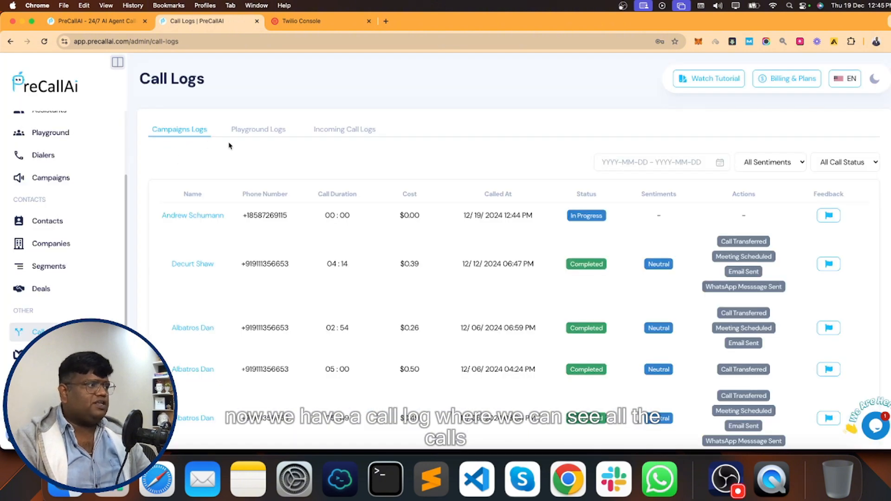
pyautogui.click(260, 135)
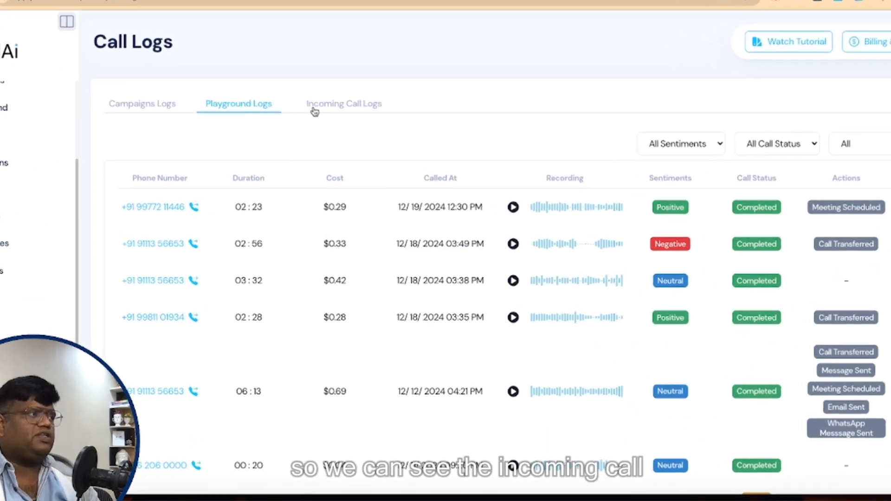
pyautogui.click(320, 135)
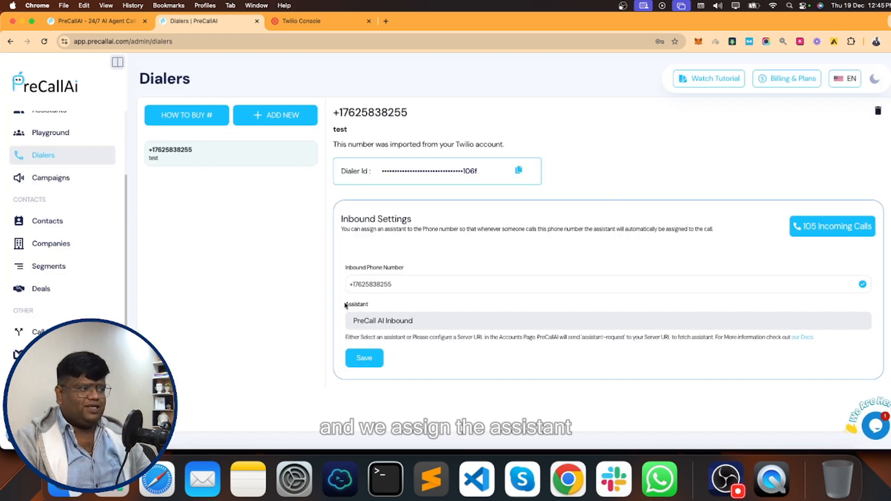
# - Set PreCall AI Inbound as the Twilio dialer's inbound assistant and save it
pyautogui.click(390, 324)
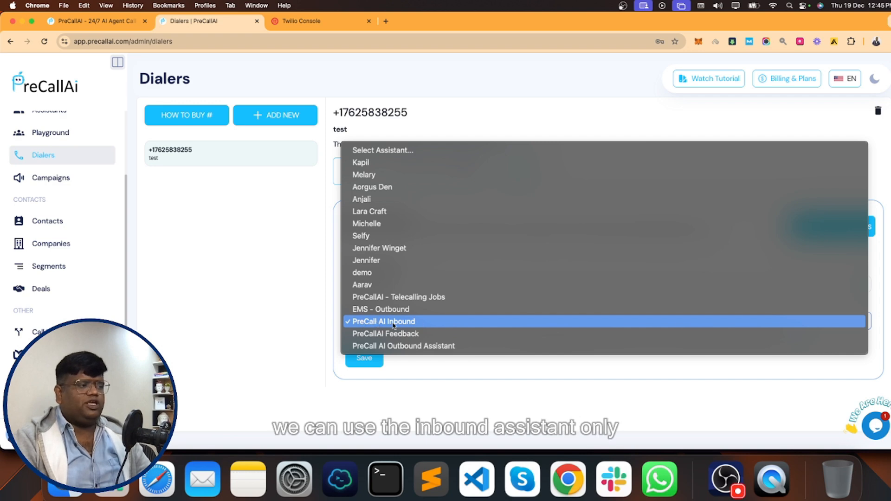
pyautogui.click(419, 322)
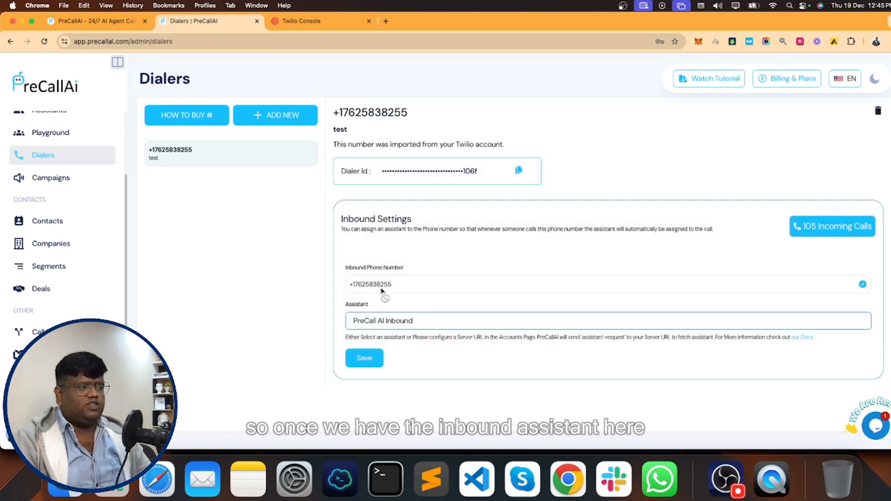
pyautogui.click(358, 362)
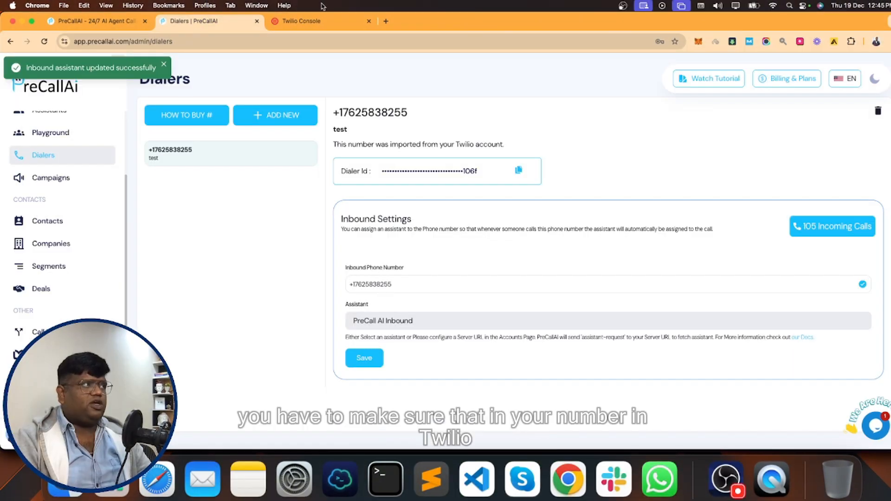
pyautogui.click(305, 22)
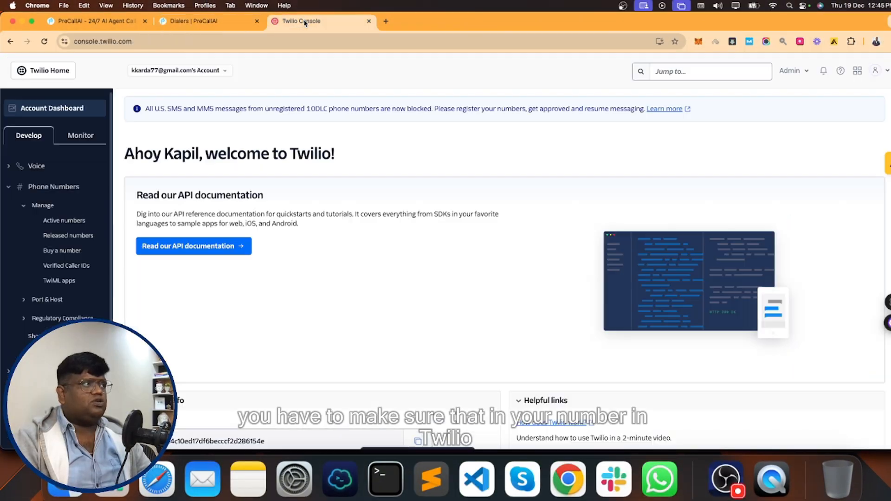
pyautogui.click(67, 220)
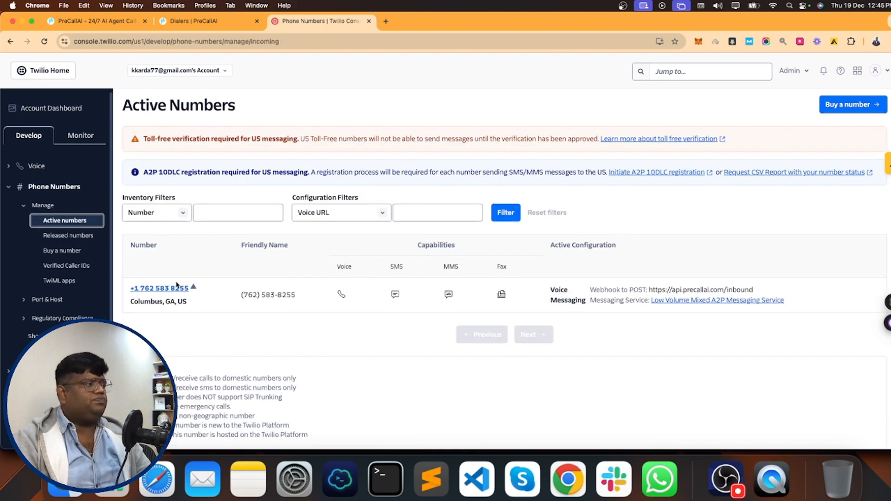
pyautogui.click(159, 290)
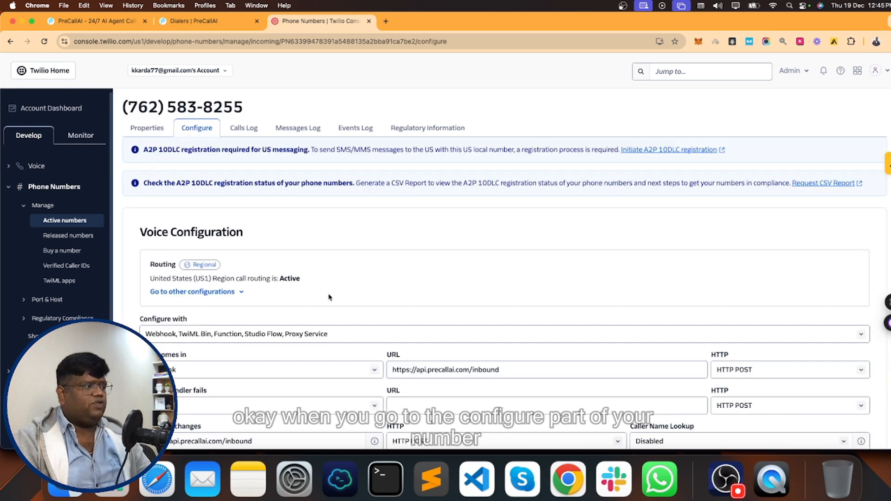
pyautogui.scroll(-3, 330, 297)
pyautogui.moveTo(500, 258); pyautogui.dragTo(349, 298)
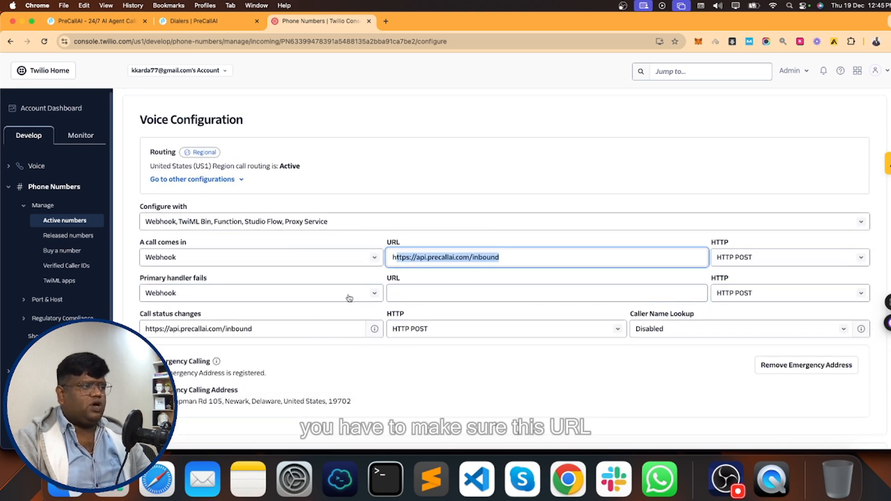
pyautogui.moveTo(254, 329); pyautogui.dragTo(141, 329)
pyautogui.click(267, 310)
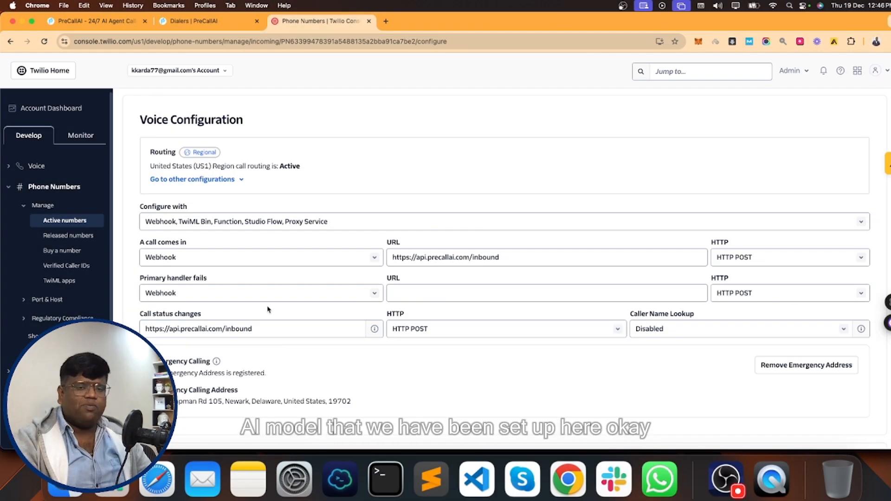
pyautogui.click(369, 22)
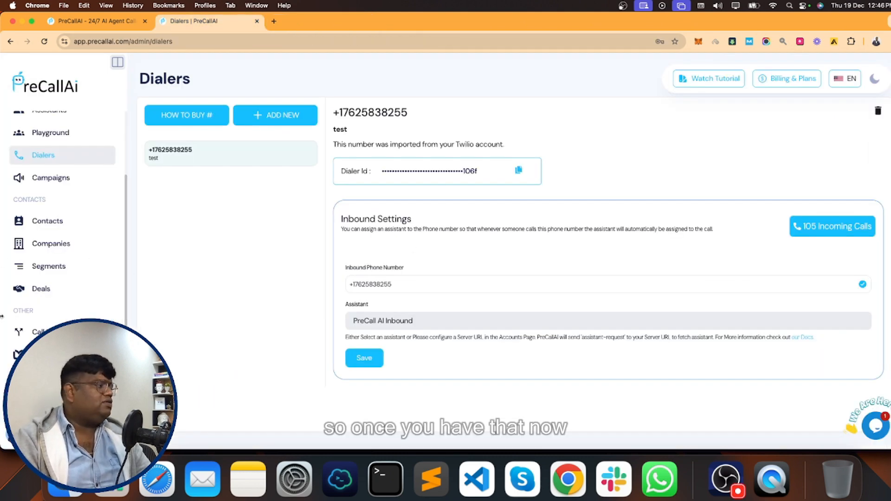
# - Open the Integrations page showing Hubspot, GoHighLevel and Zoho as connected
pyautogui.scroll(-1, 152, 312)
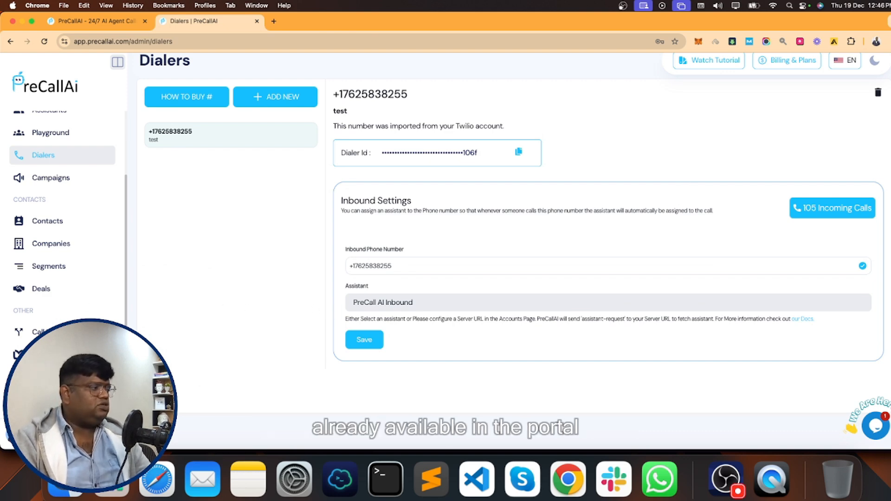
pyautogui.click(52, 377)
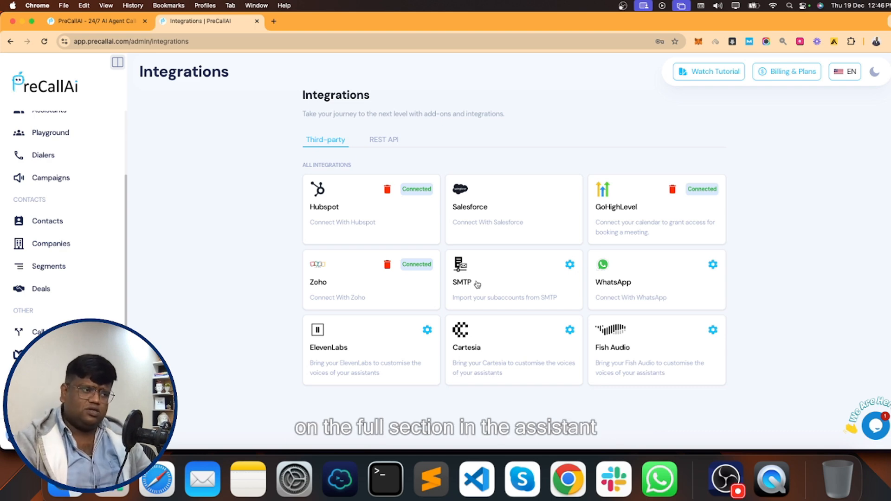
# - Open the SMTP integration and look over the Welcome Email Template
pyautogui.click(536, 267)
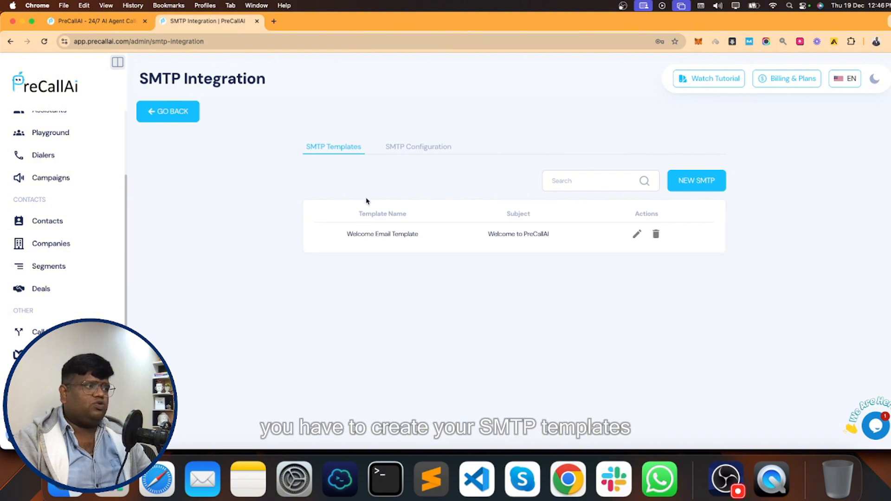
pyautogui.moveTo(343, 239); pyautogui.dragTo(555, 233)
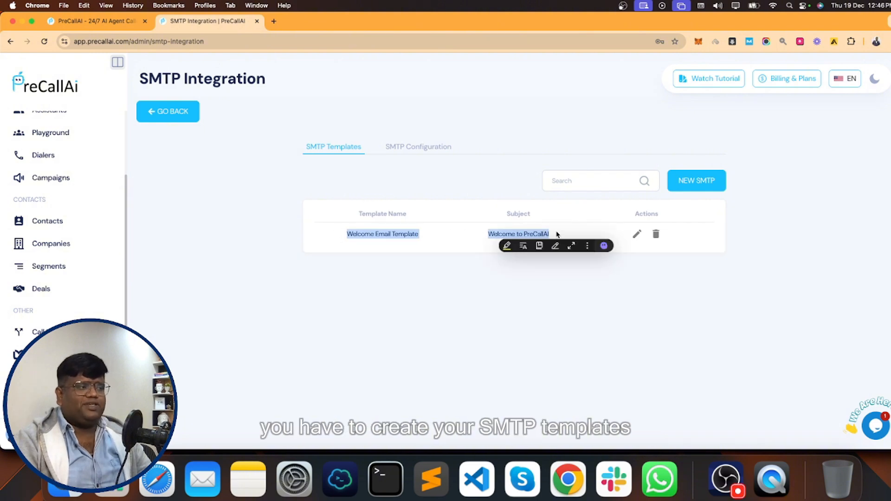
pyautogui.click(426, 171)
# - Review the SMTP host and port configuration, then go to the WhatsApp integration settings
pyautogui.click(414, 148)
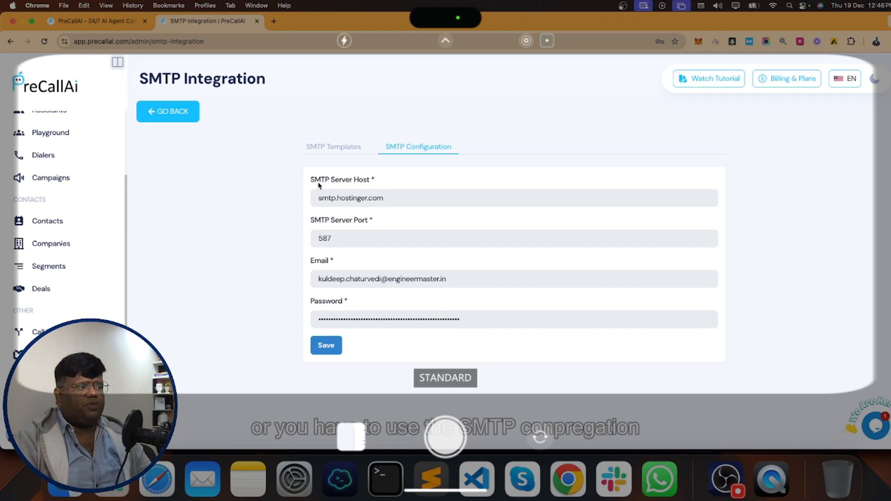
pyautogui.moveTo(311, 180); pyautogui.dragTo(488, 357)
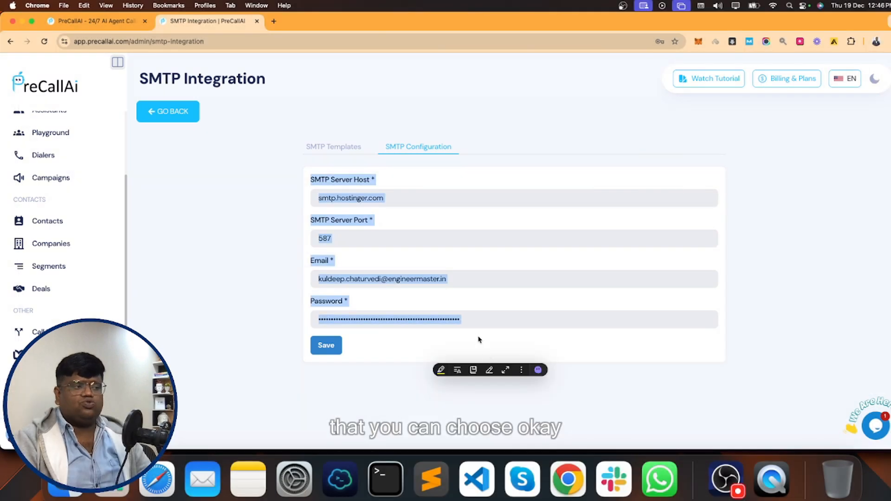
pyautogui.click(477, 336)
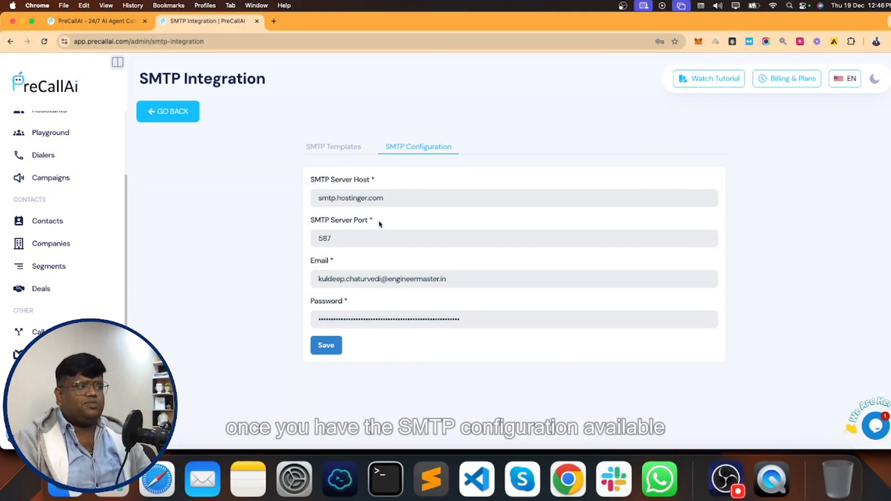
pyautogui.click(337, 149)
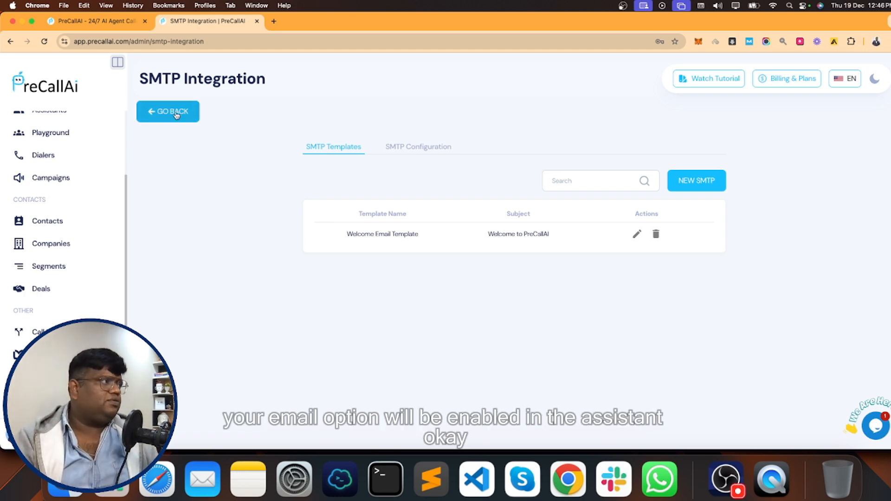
pyautogui.click(175, 113)
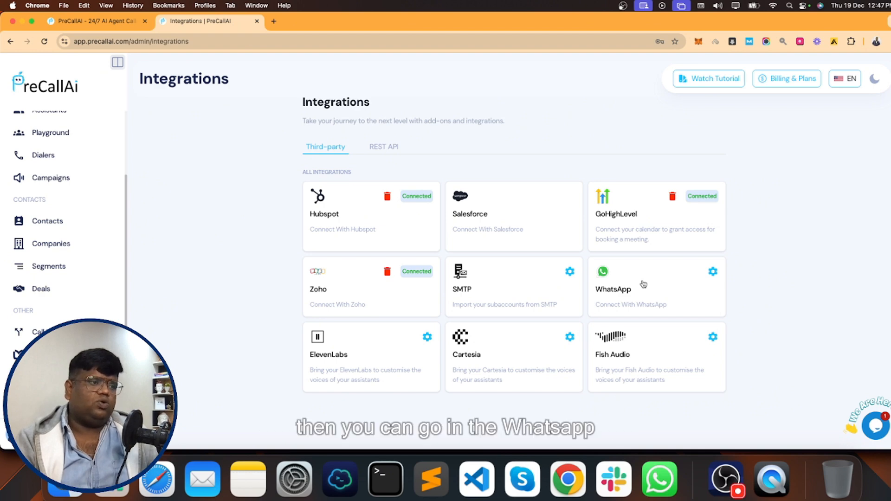
pyautogui.click(644, 284)
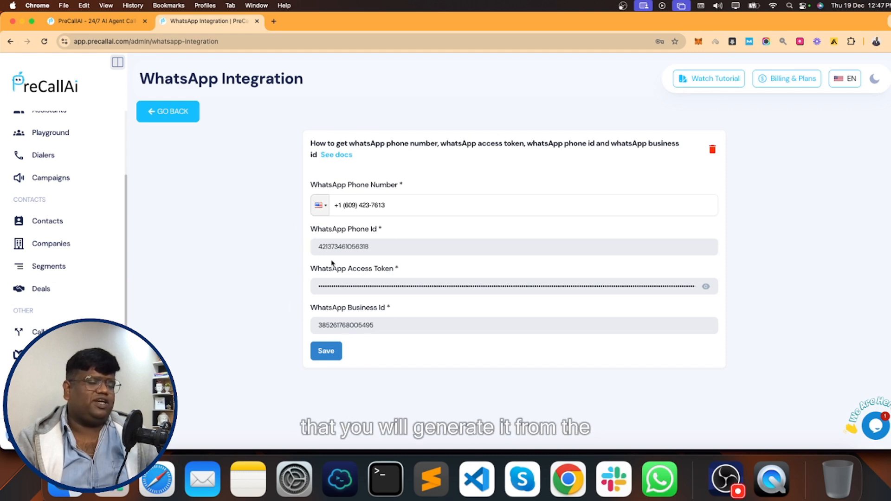
# - Read the WhatsApp setup documentation in a new tab, then return to Integrations
pyautogui.click(335, 155)
pyautogui.click(319, 27)
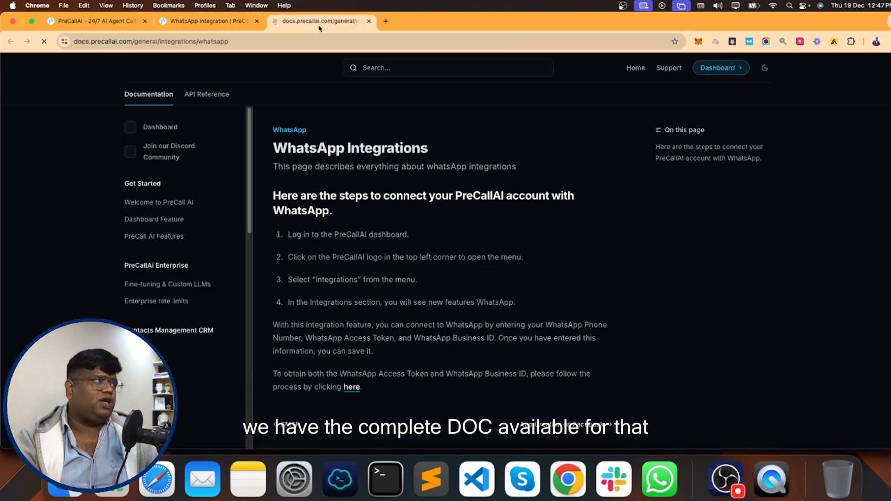
pyautogui.scroll(-2, 379, 240)
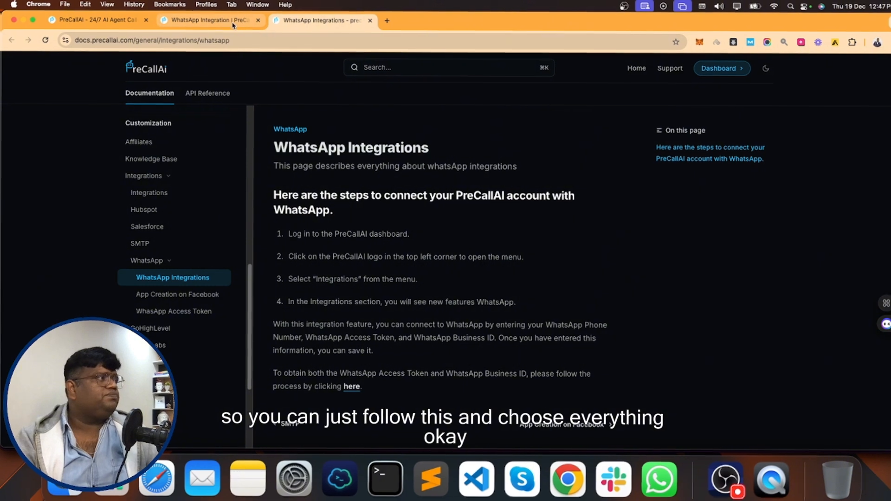
pyautogui.click(239, 17)
pyautogui.click(178, 115)
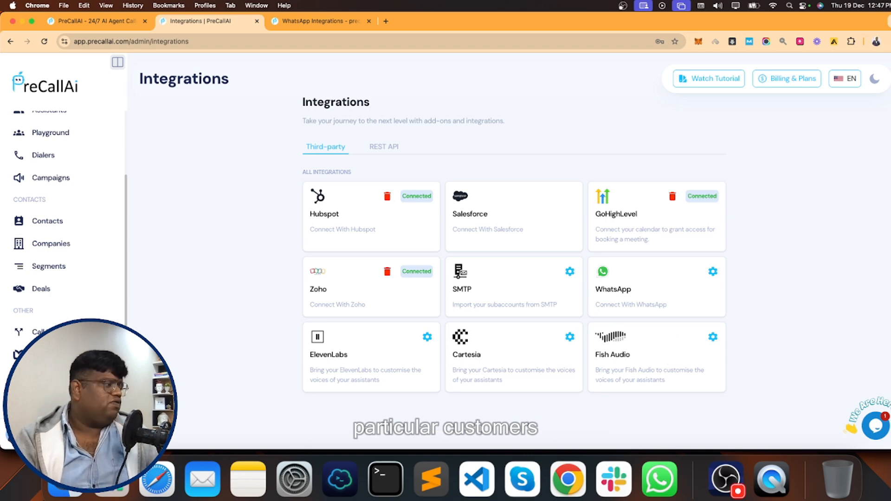
# - Open the PreCallAI documentation site from Settings and browse the API reference
pyautogui.click(104, 434)
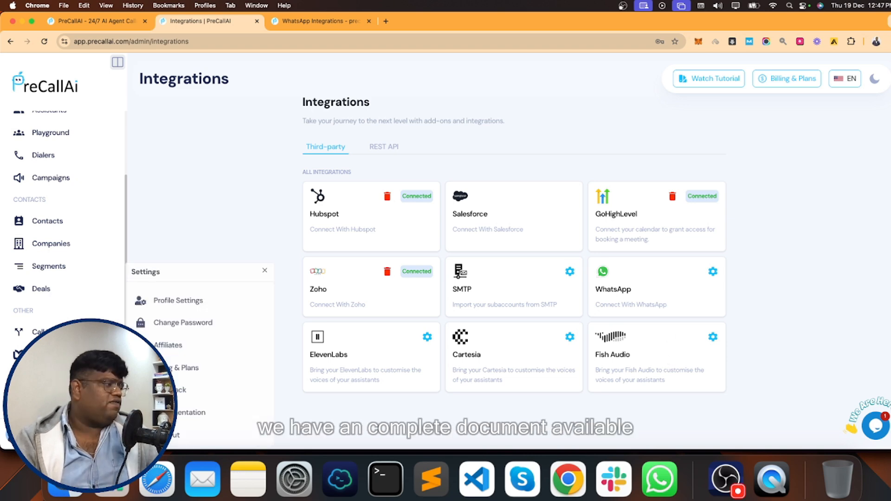
pyautogui.click(187, 413)
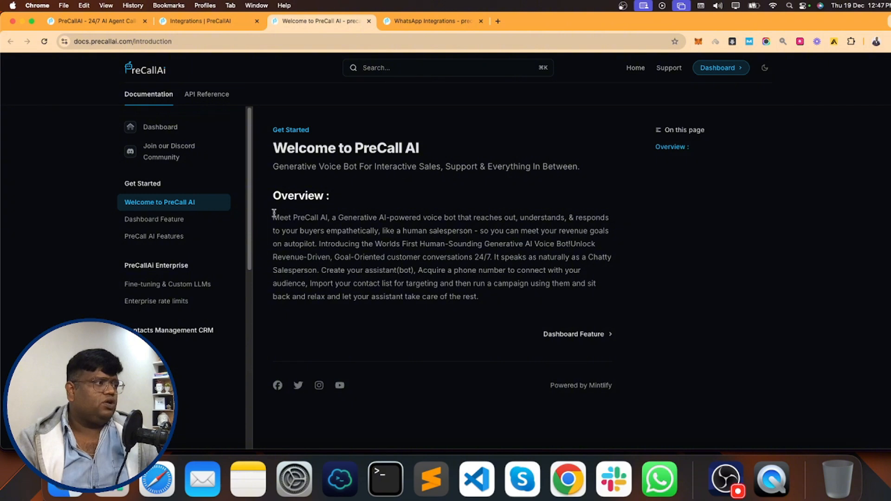
pyautogui.scroll(-1, 188, 249)
pyautogui.scroll(-5, 187, 251)
pyautogui.scroll(5, 189, 258)
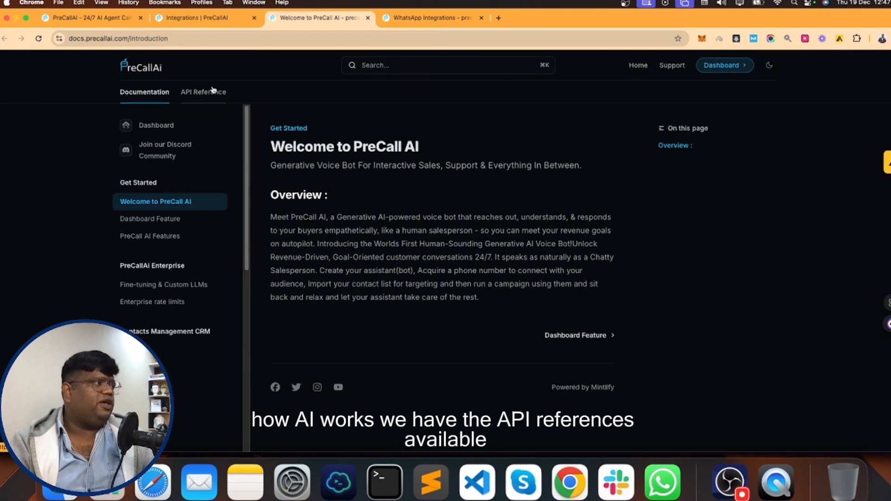
pyautogui.click(195, 93)
pyautogui.scroll(-5, 195, 265)
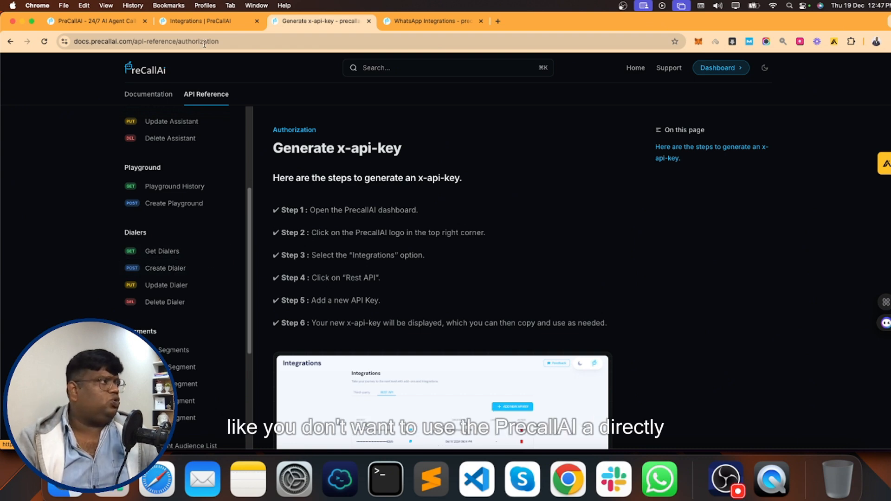
pyautogui.scroll(-5, 339, 265)
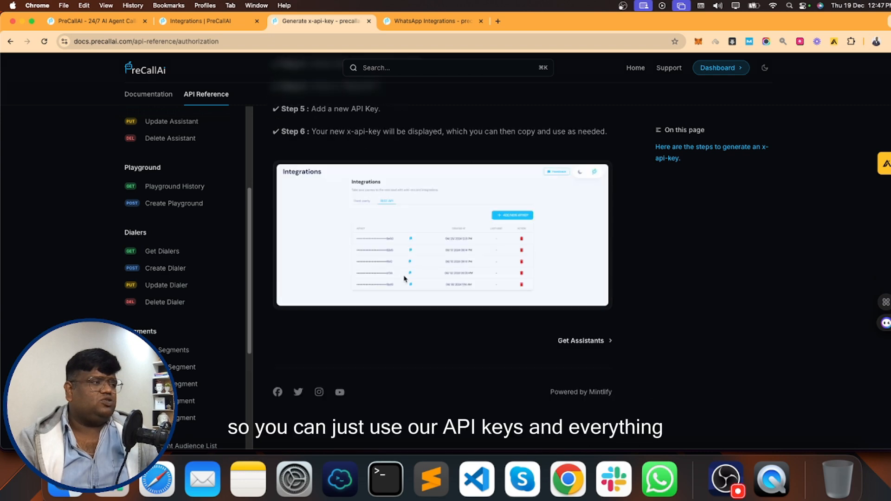
pyautogui.scroll(5, 387, 274)
pyautogui.scroll(5, 181, 227)
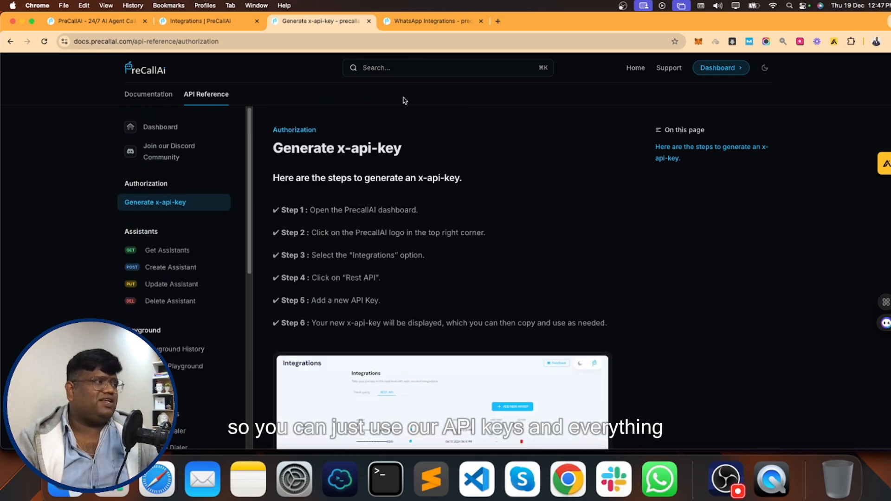
# - View the three REST API keys, cross-check the x-api-key instructions, then open Settings
pyautogui.click(217, 22)
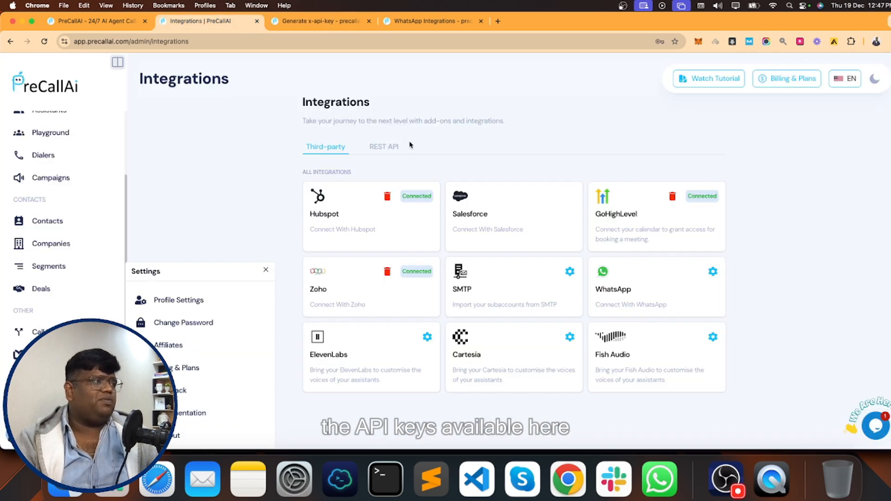
pyautogui.click(389, 147)
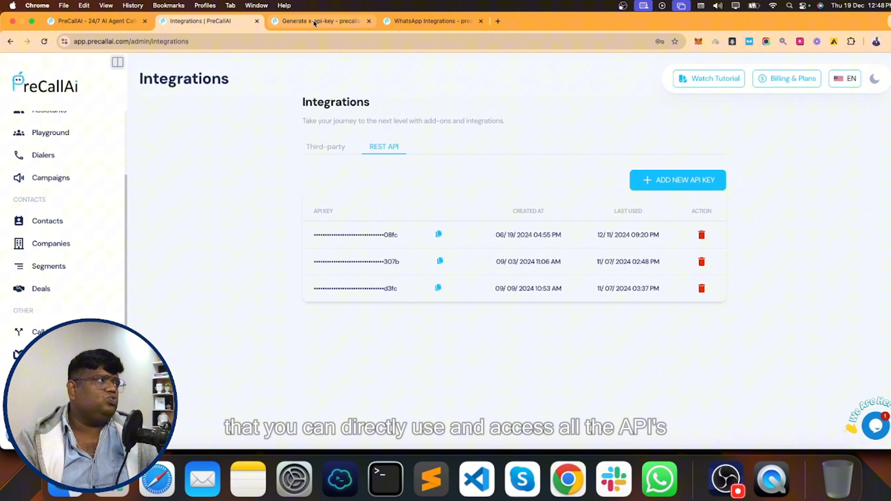
pyautogui.click(316, 21)
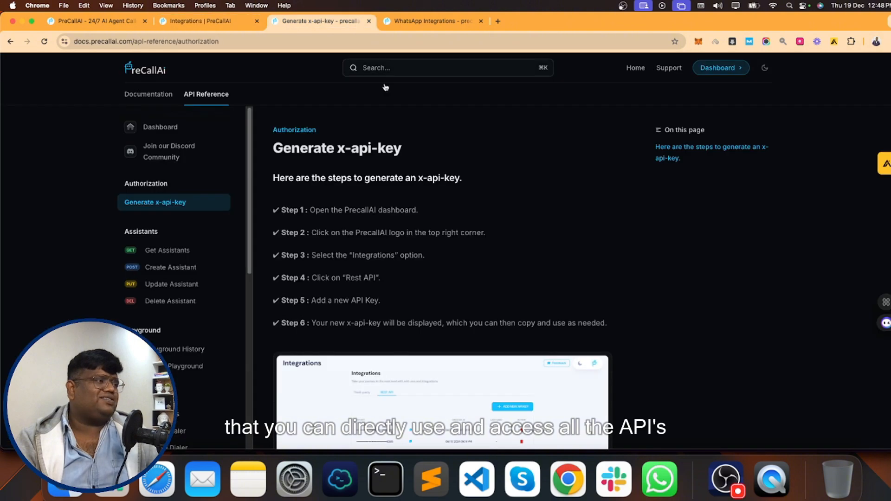
pyautogui.scroll(-3, 404, 243)
pyautogui.scroll(-10, 208, 251)
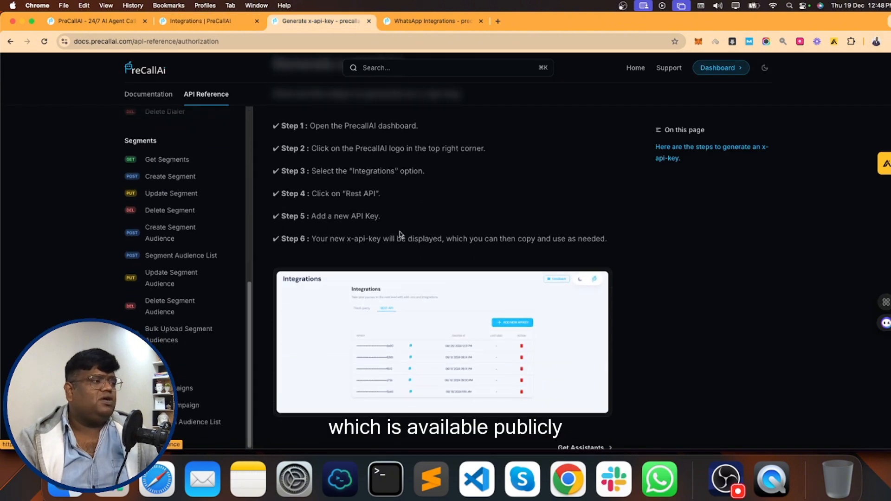
pyautogui.scroll(-3, 404, 232)
pyautogui.scroll(5, 408, 232)
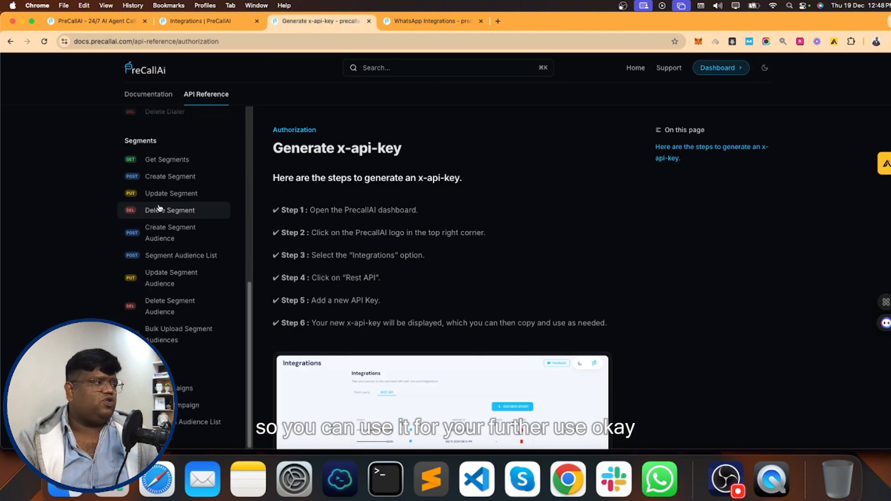
pyautogui.scroll(10, 157, 207)
pyautogui.click(199, 22)
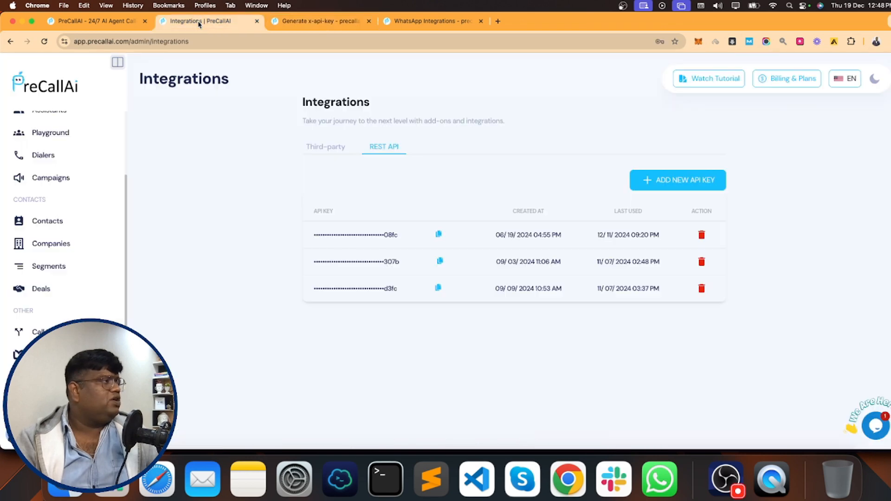
pyautogui.click(106, 435)
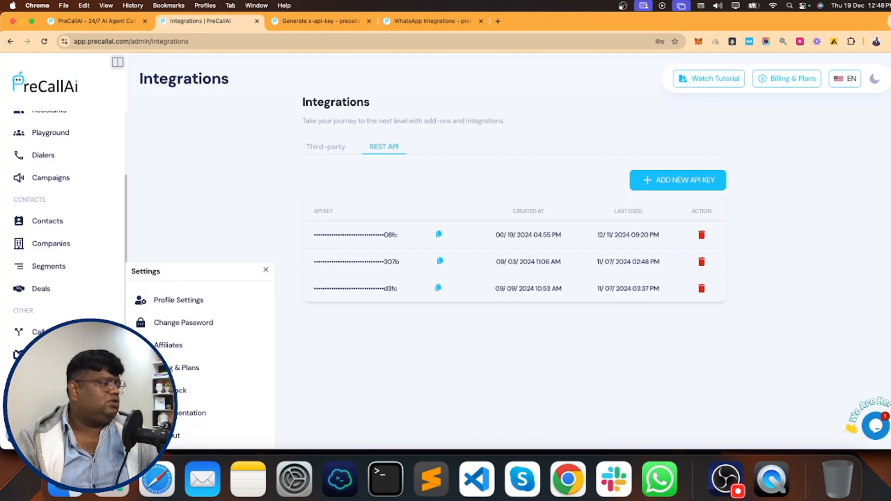
# - On Billing & Plans, note the Free plan's 100 Minutes and compare yearly ($299, $799) with monthly prices
pyautogui.click(181, 373)
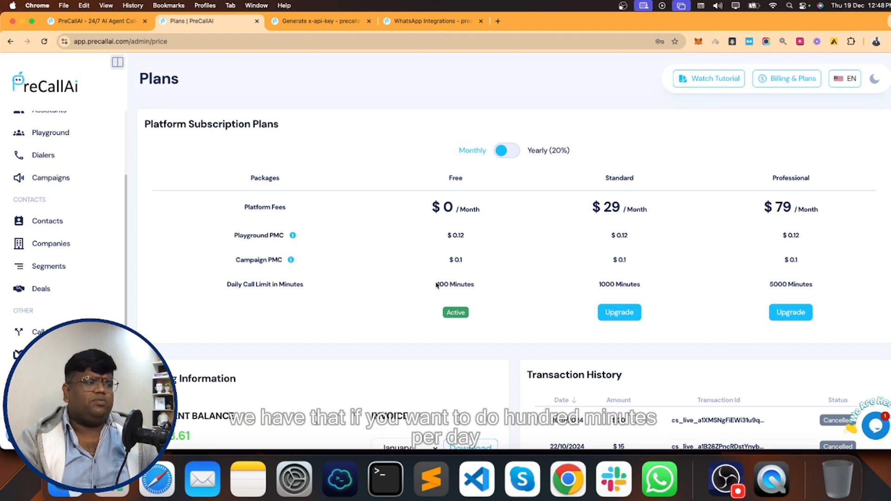
pyautogui.moveTo(437, 285); pyautogui.dragTo(483, 287)
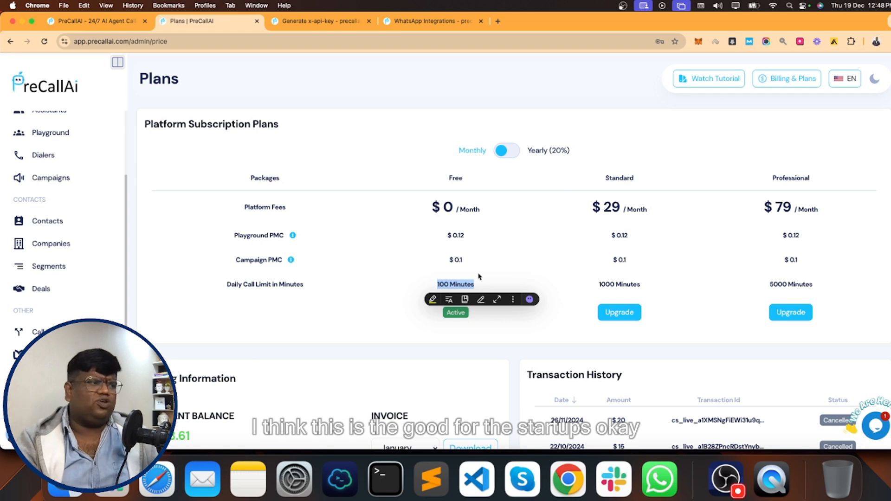
pyautogui.click(480, 277)
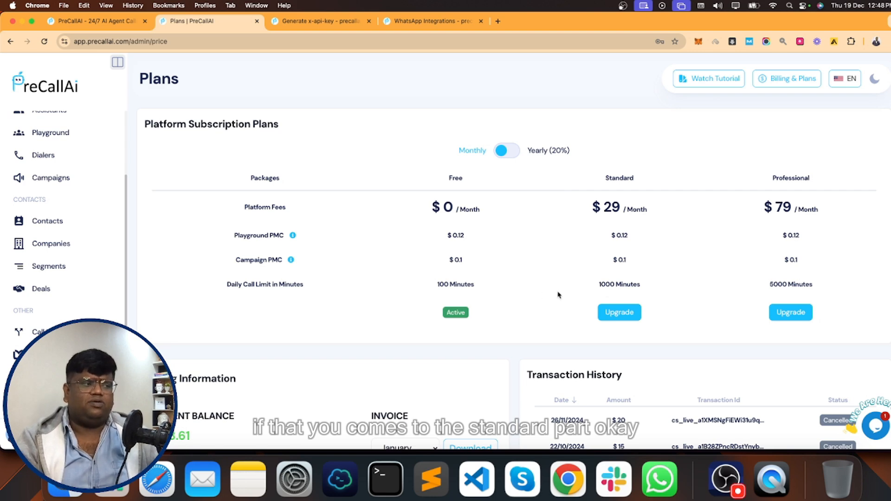
pyautogui.moveTo(436, 286); pyautogui.dragTo(476, 285)
pyautogui.click(433, 285)
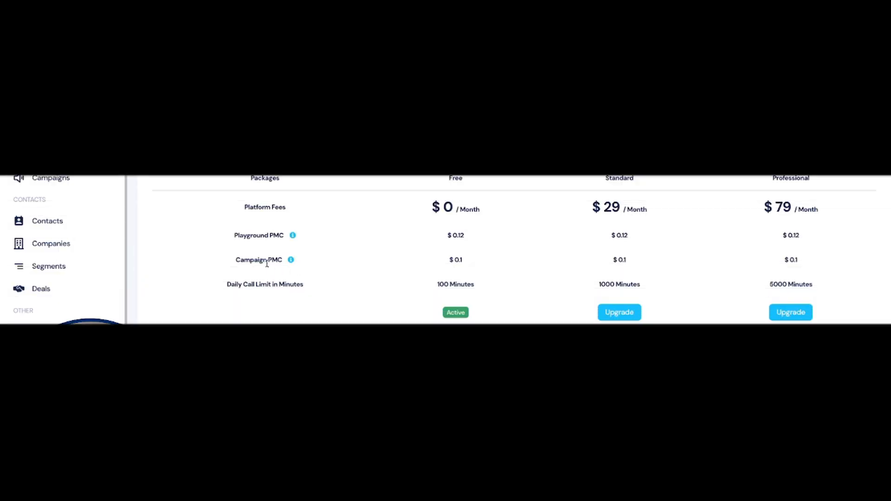
pyautogui.moveTo(289, 261)
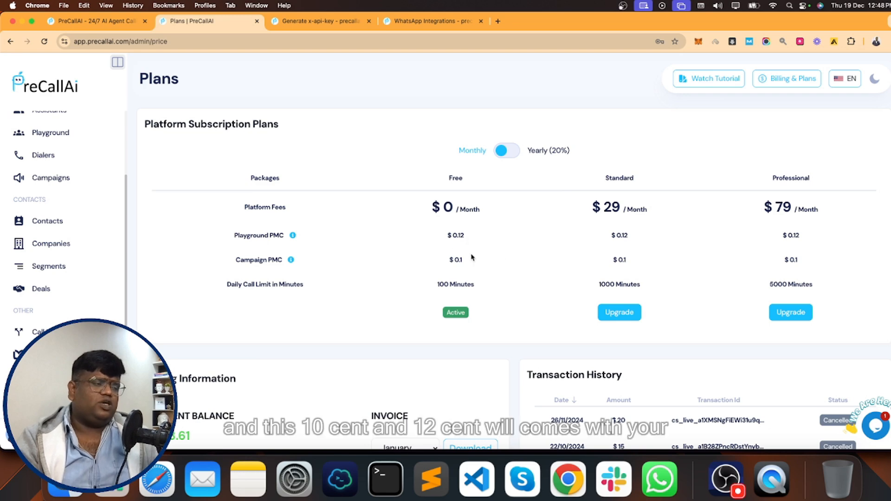
pyautogui.scroll(-2, 493, 279)
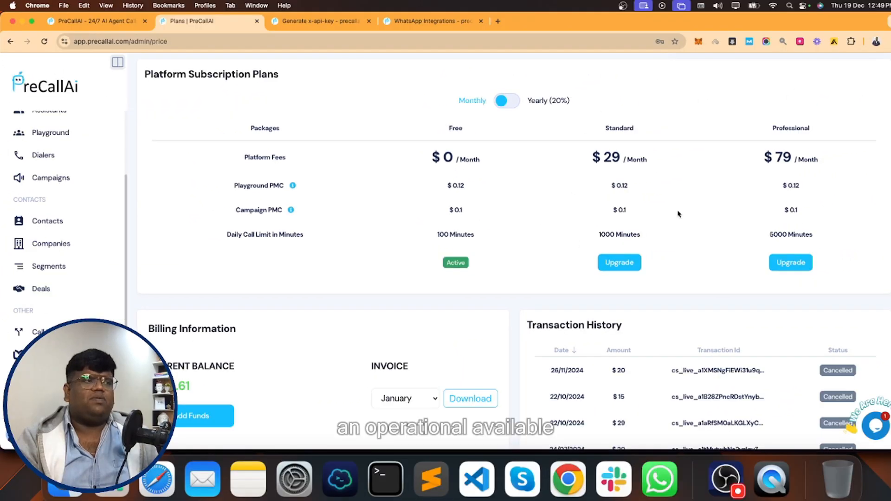
pyautogui.click(513, 102)
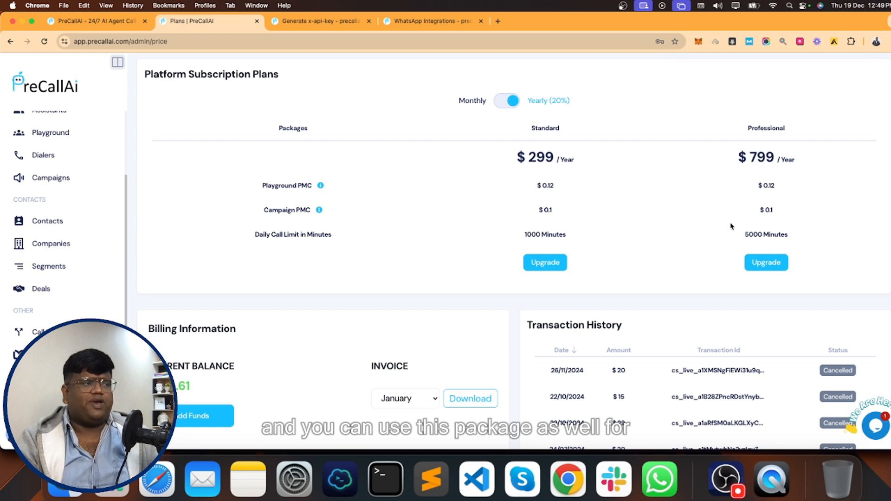
pyautogui.click(501, 103)
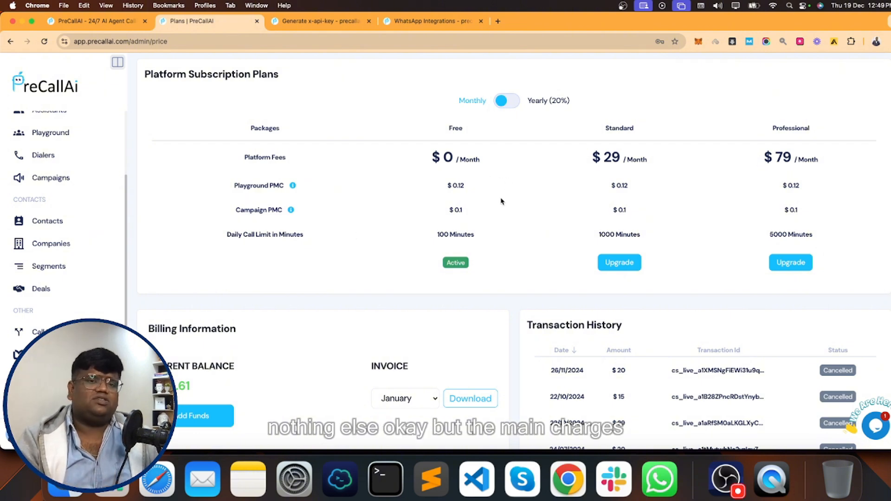
# - Scroll to Billing Information and check the invoice month list, keeping January selected
pyautogui.scroll(-3, 501, 201)
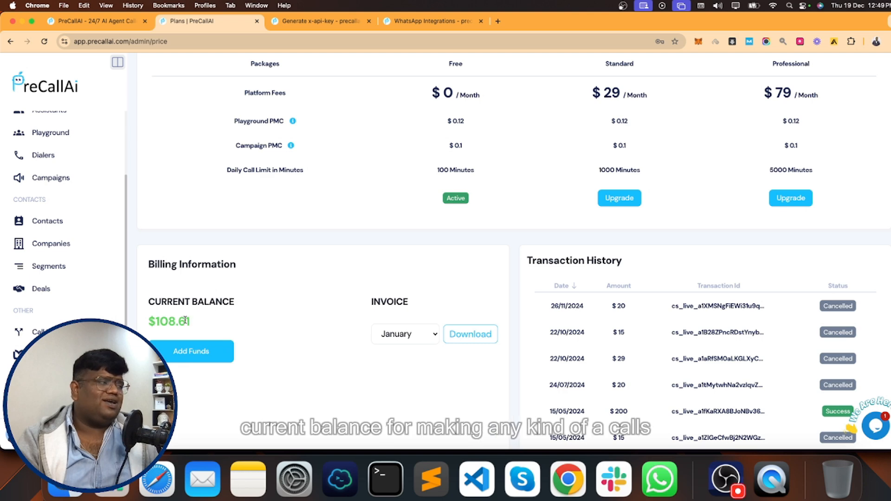
pyautogui.scroll(-3, 204, 276)
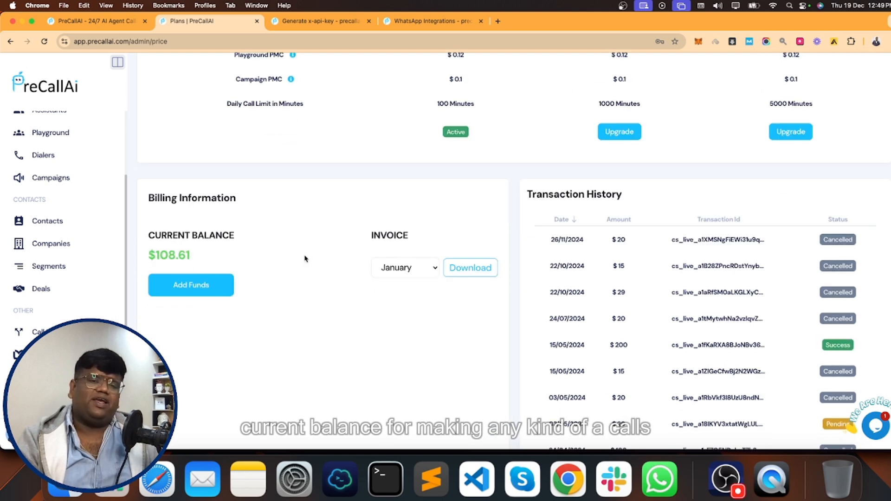
pyautogui.click(411, 268)
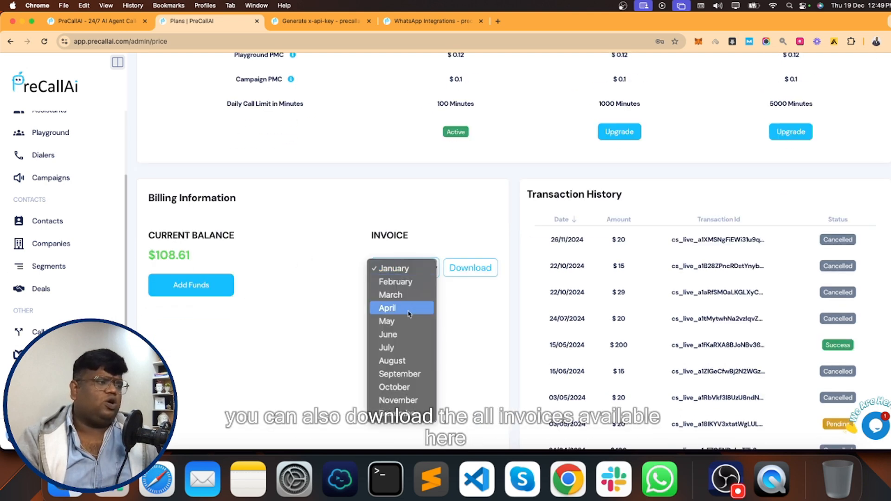
pyautogui.click(353, 279)
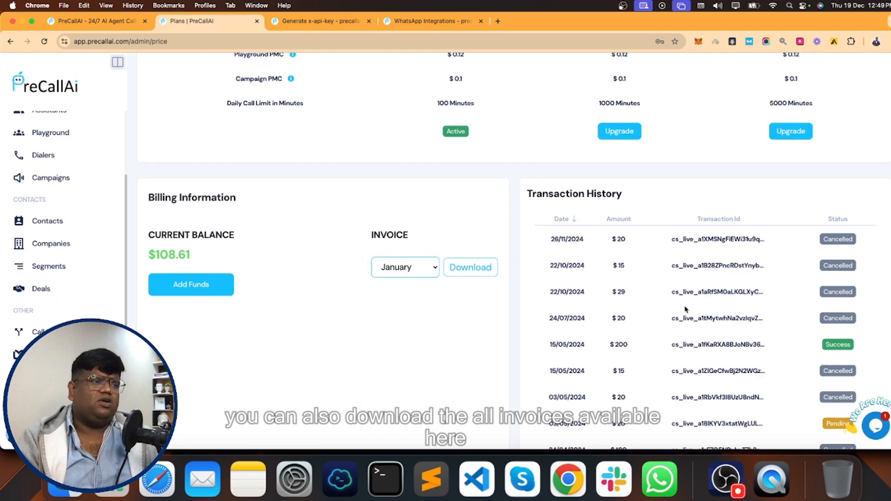
pyautogui.scroll(-4, 685, 309)
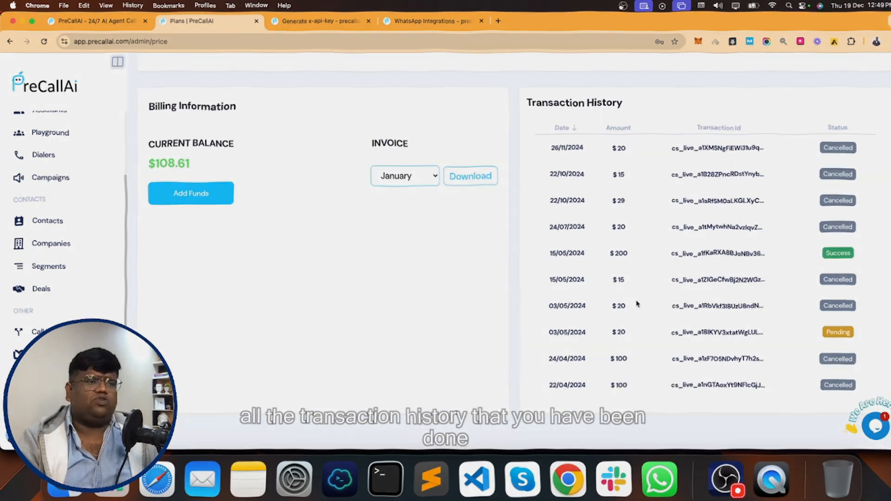
pyautogui.scroll(12, 636, 279)
pyautogui.scroll(-8, 630, 269)
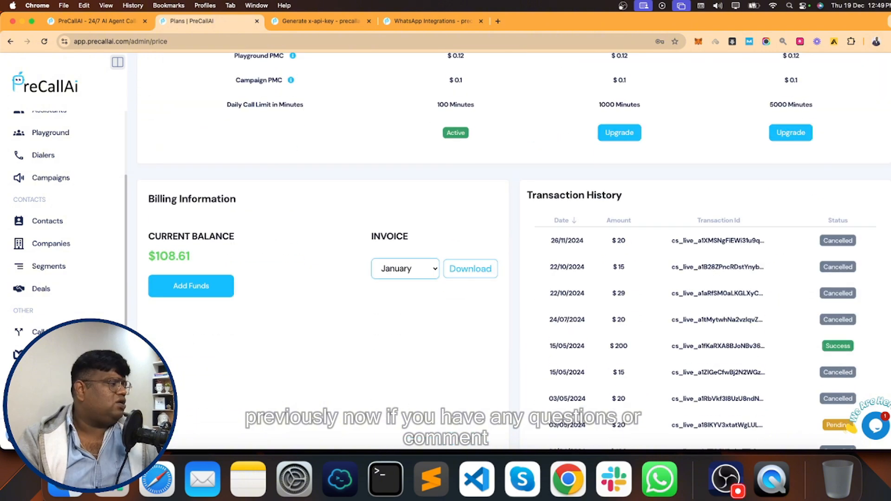
pyautogui.scroll(8, 445, 195)
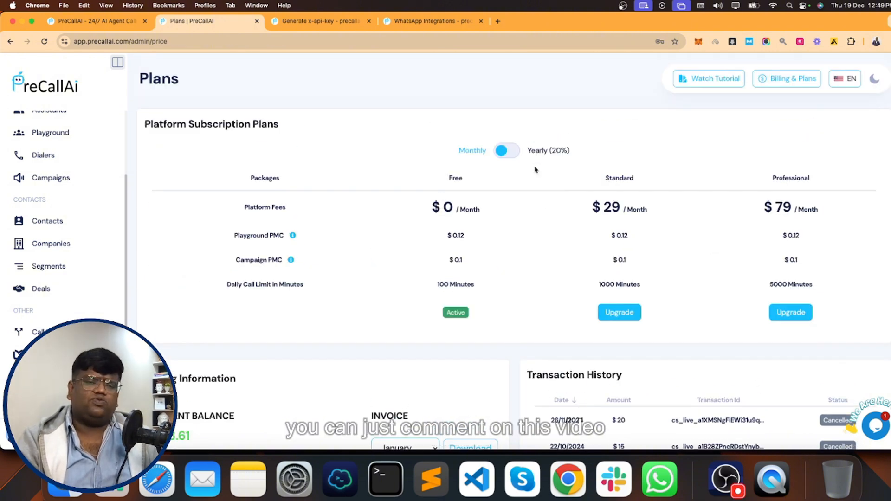
# - Go to Support, dismiss the saved-passwords prompt, and expand then collapse the Inbound AI Calls FAQ
pyautogui.click(50, 377)
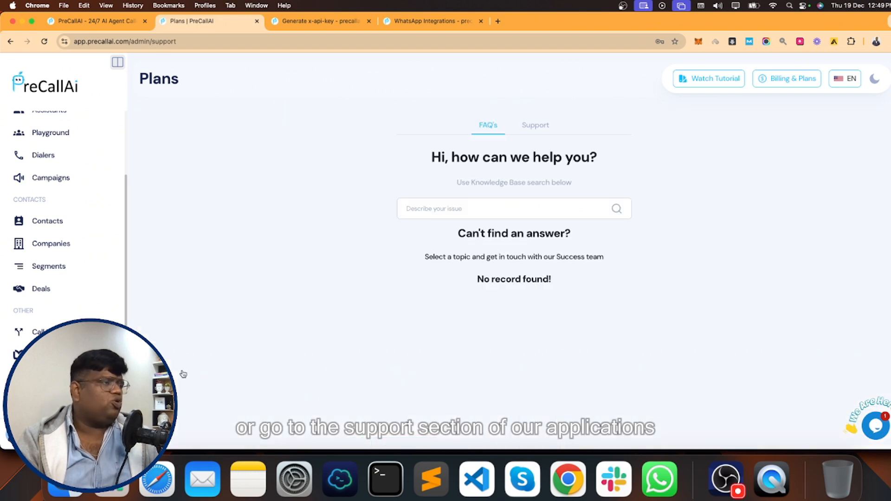
pyautogui.click(462, 181)
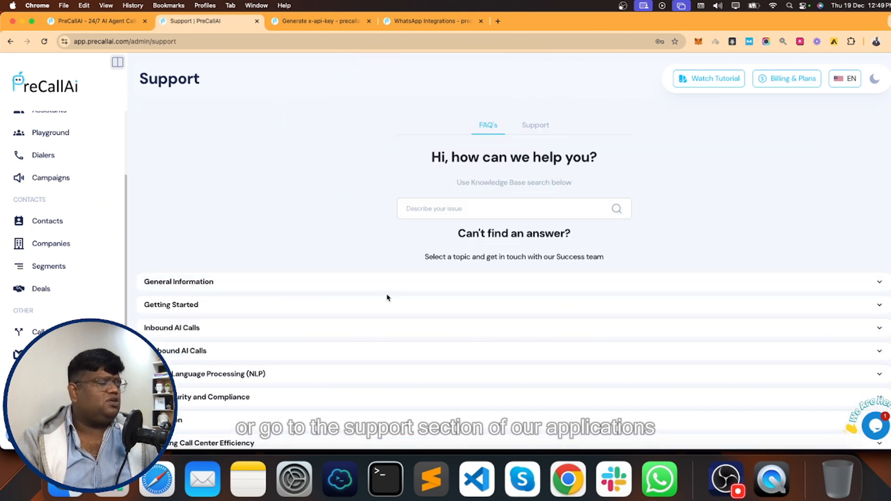
pyautogui.scroll(-3, 388, 297)
pyautogui.click(223, 222)
pyautogui.click(335, 219)
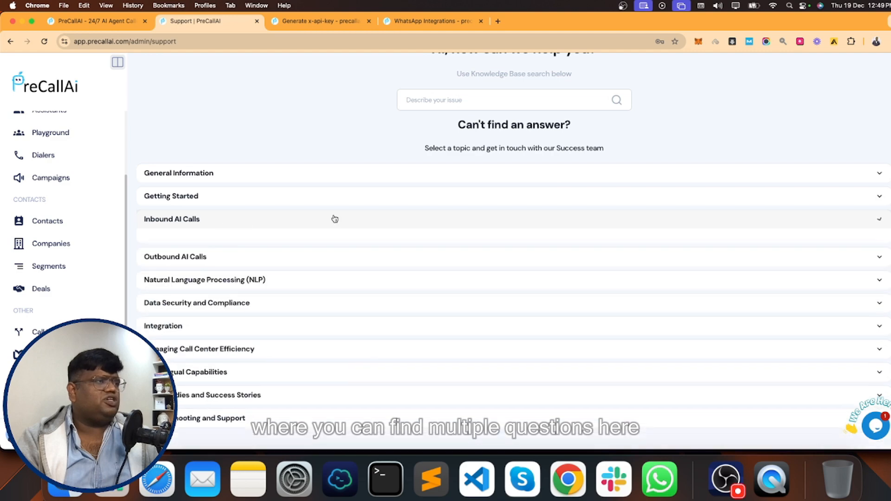
pyautogui.scroll(3, 597, 189)
# - Switch to the Support tab and confirm it lists no tickets yet
pyautogui.click(543, 120)
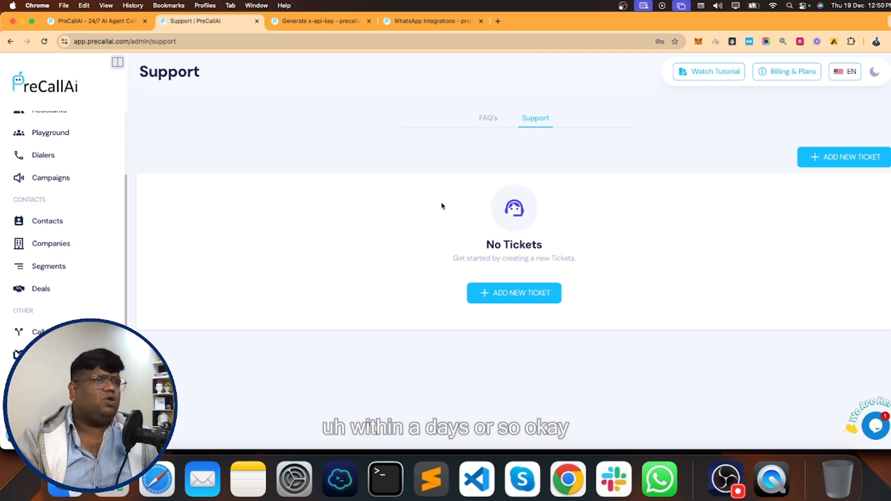
pyautogui.scroll(3, 70, 302)
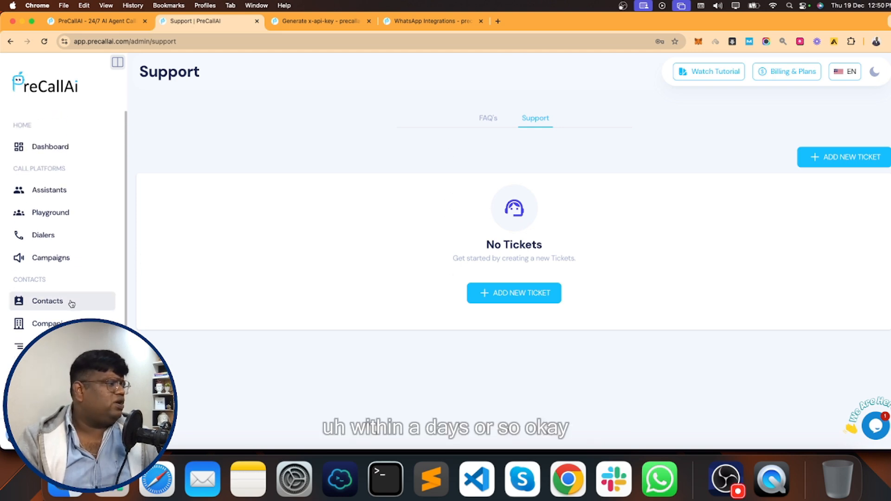
pyautogui.scroll(-3, 74, 302)
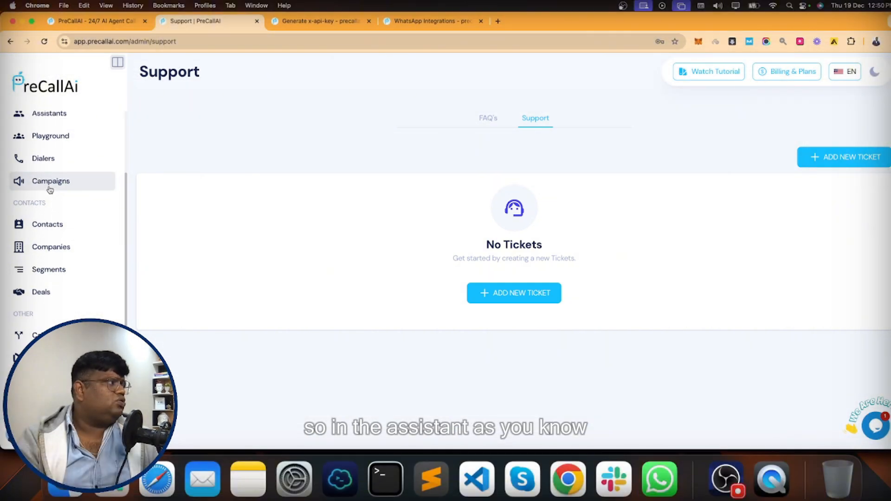
pyautogui.scroll(3, 54, 181)
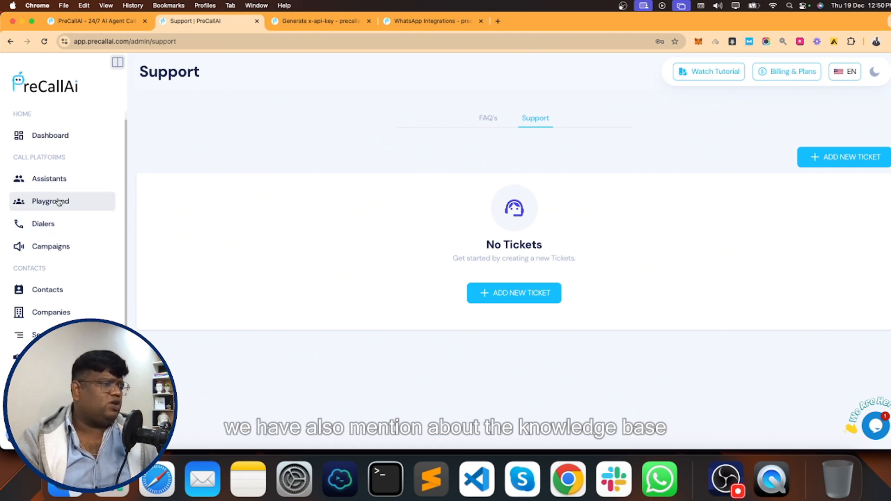
pyautogui.scroll(-3, 58, 202)
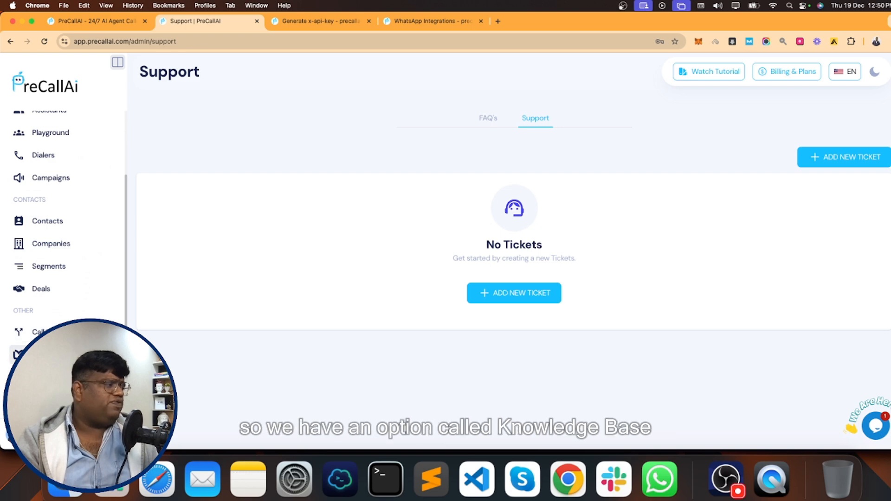
# - Open Knowledge Base, start a new knowledge base, then leave the empty form without saving
pyautogui.click(53, 355)
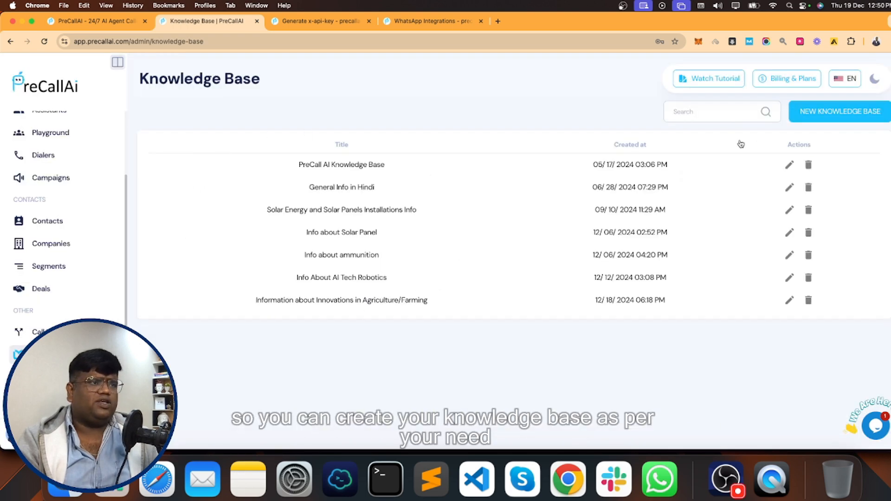
pyautogui.click(853, 114)
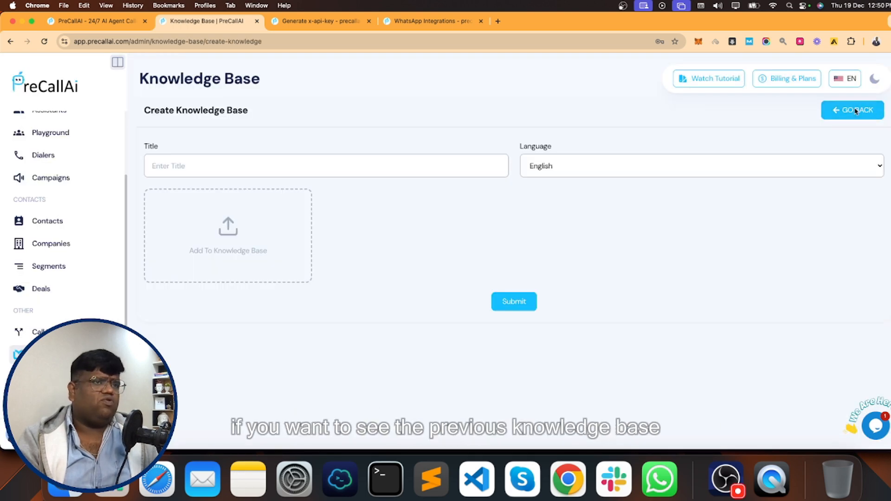
pyautogui.click(853, 111)
pyautogui.click(470, 285)
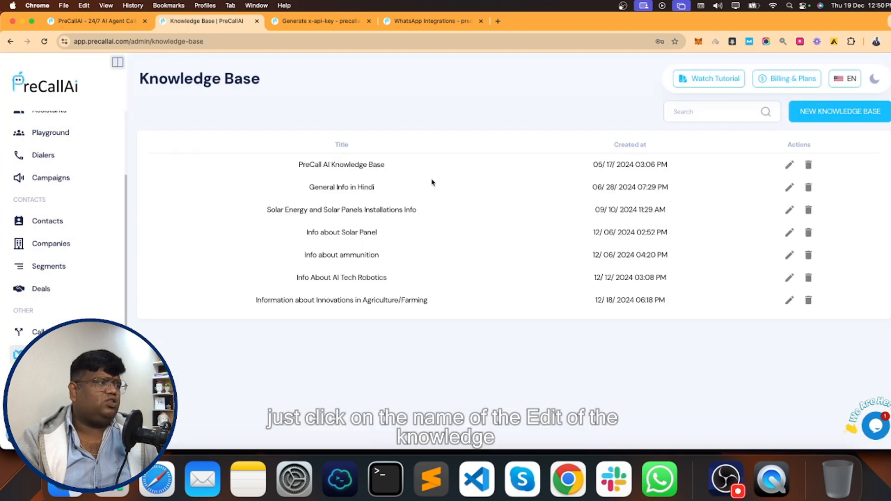
# - Review the PreCall AI Knowledge Base language options unchanged, then return to the Dashboard
pyautogui.click(789, 165)
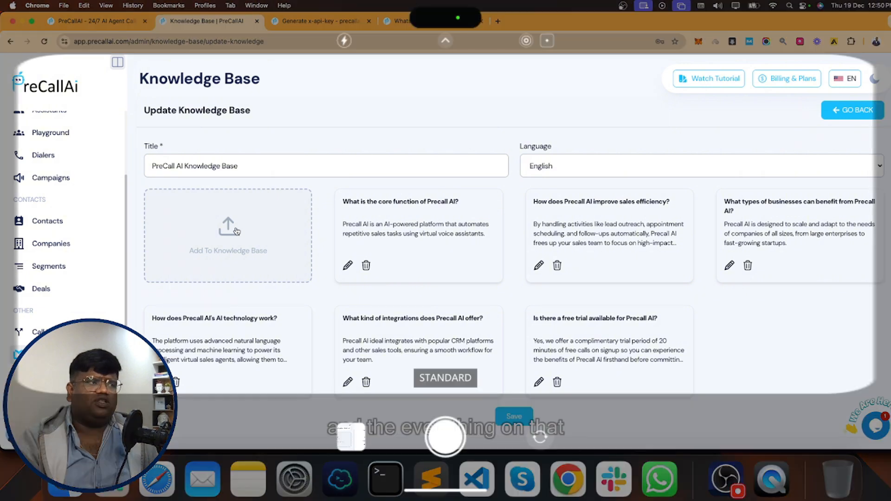
pyautogui.click(554, 166)
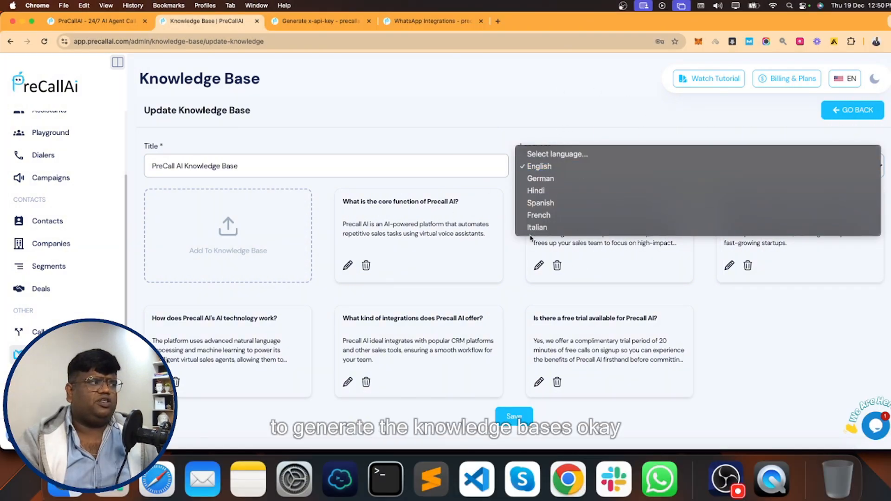
pyautogui.click(860, 110)
pyautogui.click(860, 110)
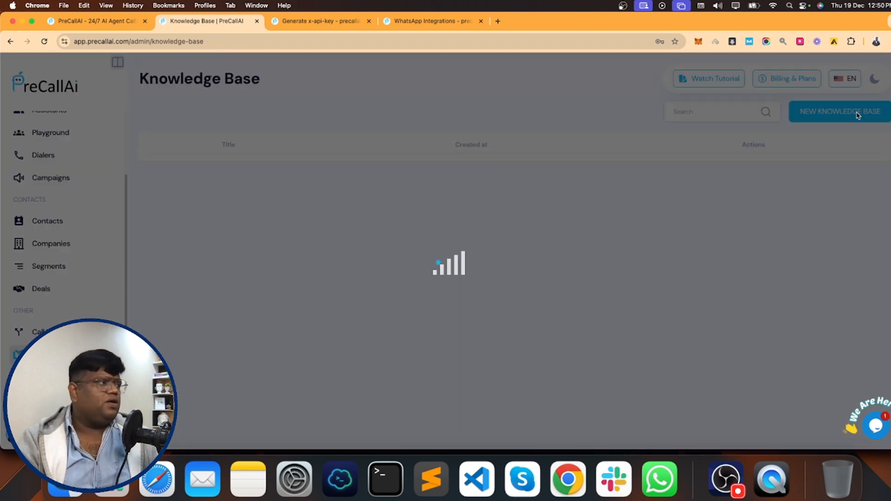
pyautogui.scroll(3, 65, 195)
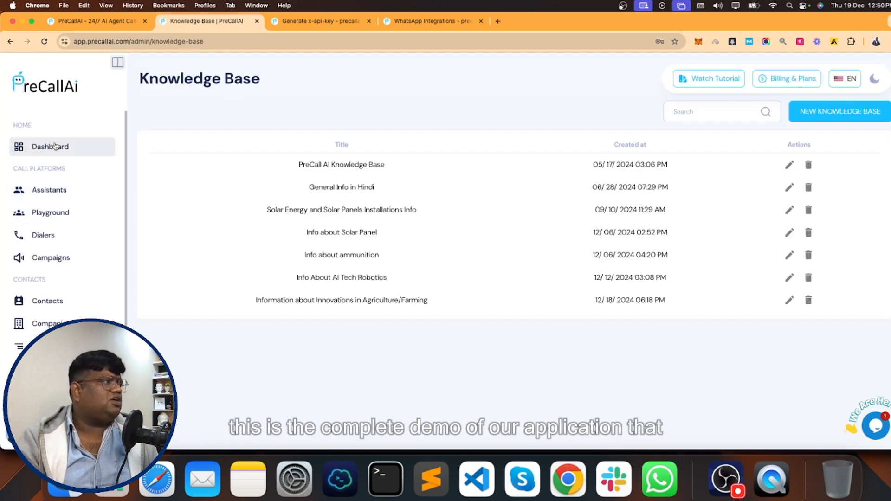
pyautogui.click(54, 146)
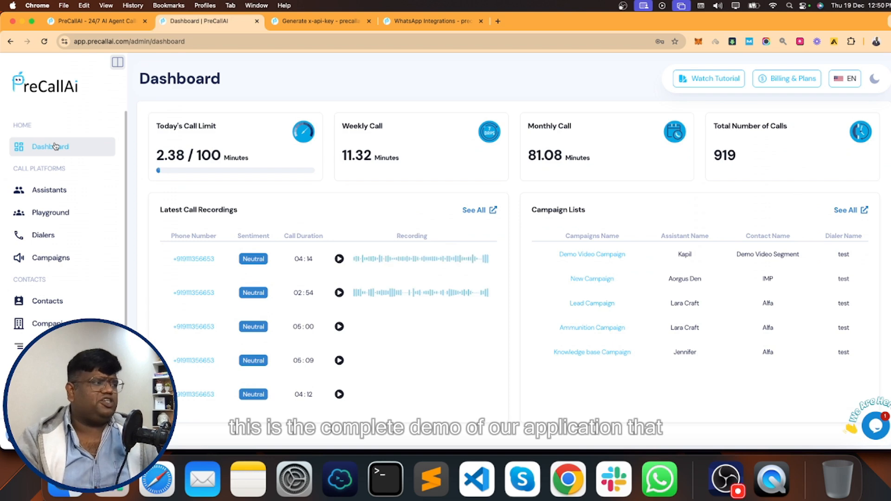